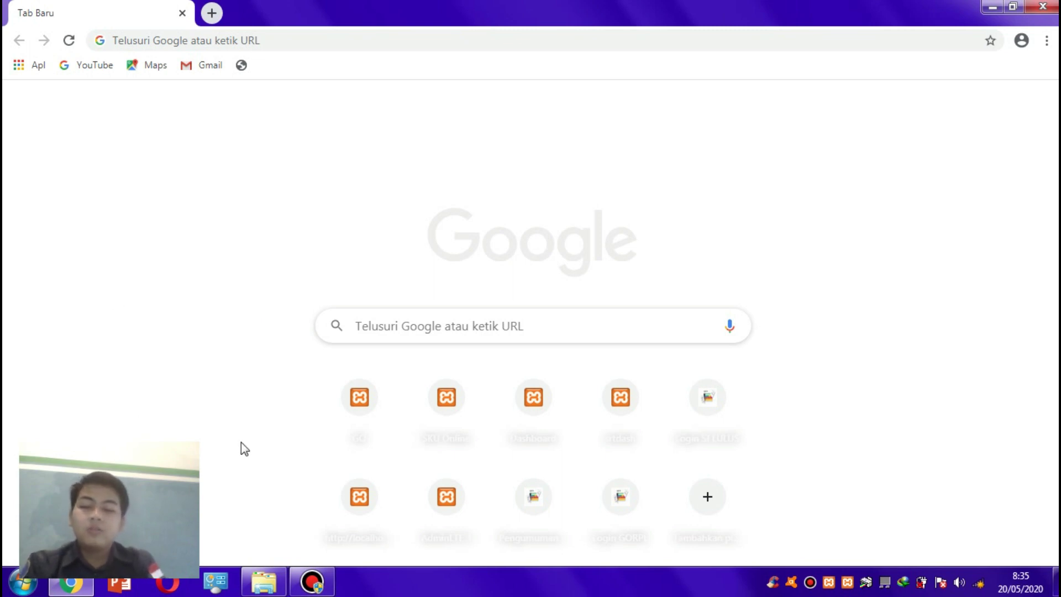
# - Bring up the GO RPL UPDATE folder and select the Aplikasi GO RPL versi BETA 1.2 ZIP archive
pyautogui.click(264, 580)
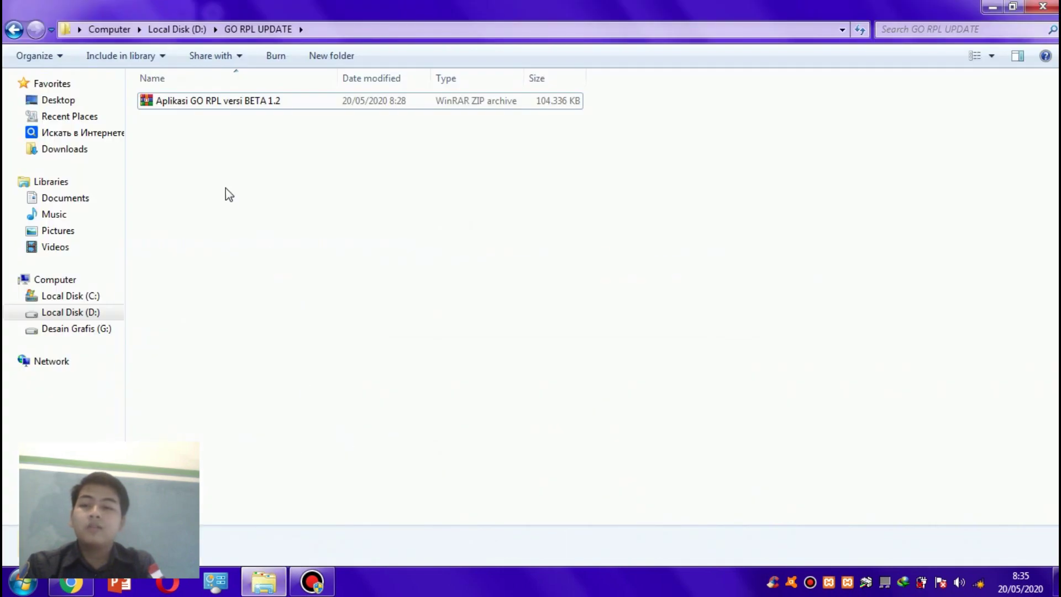
pyautogui.click(287, 101)
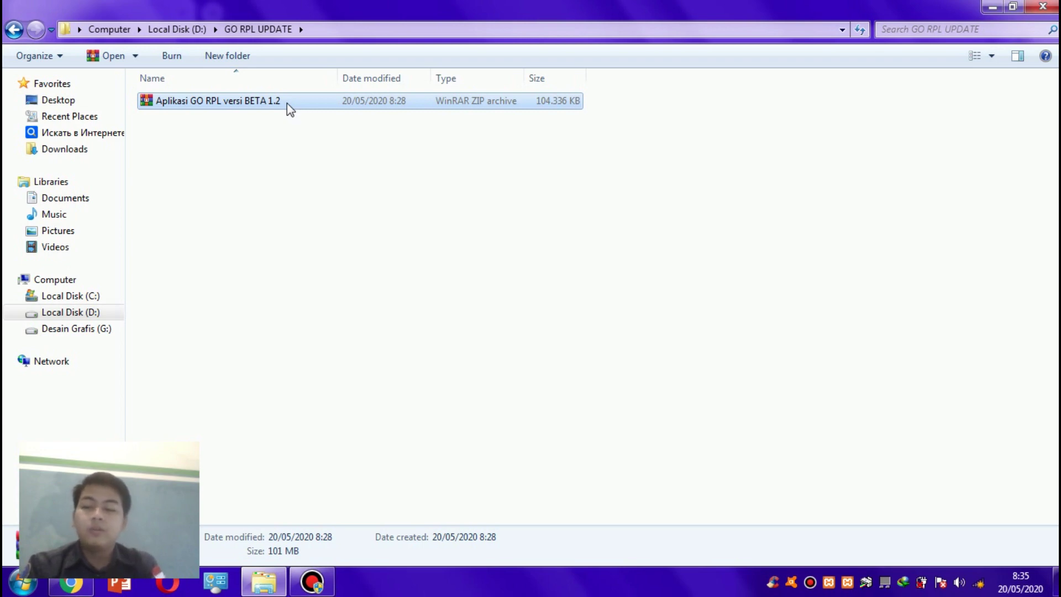
pyautogui.rightClick(286, 102)
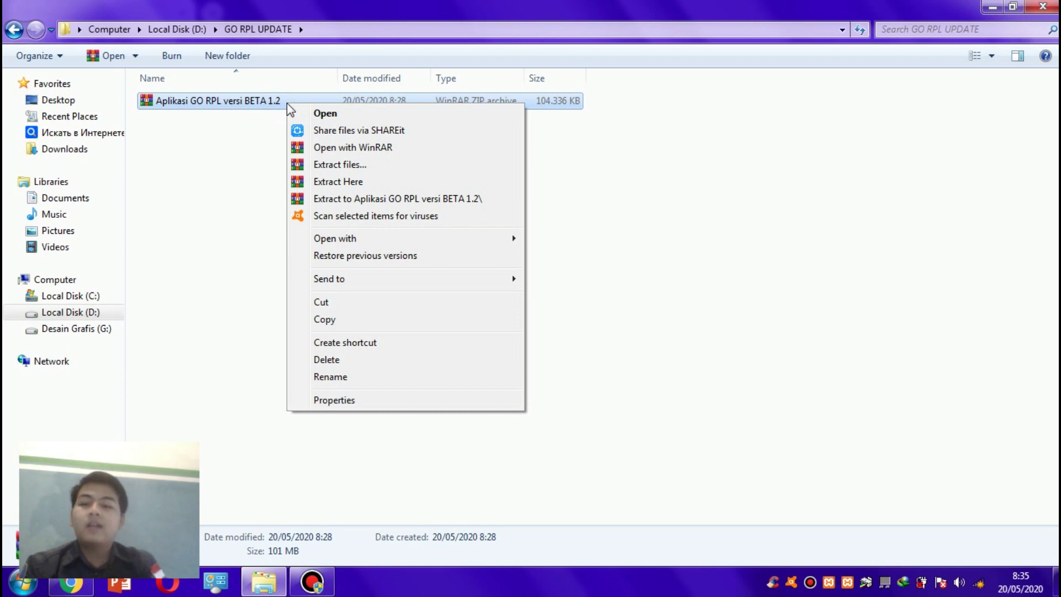
pyautogui.click(247, 123)
pyautogui.click(247, 123)
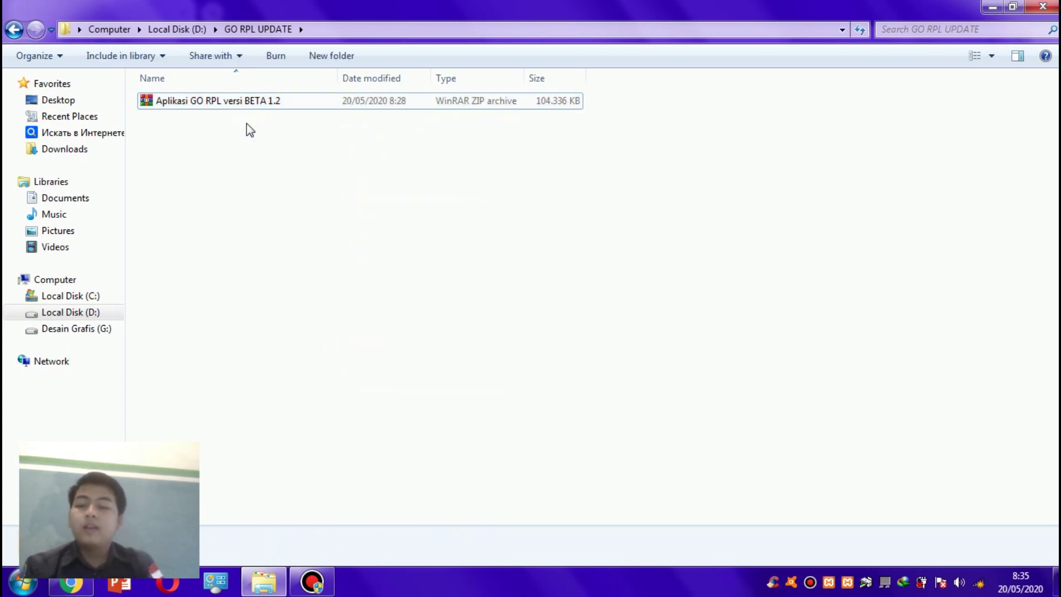
pyautogui.click(244, 101)
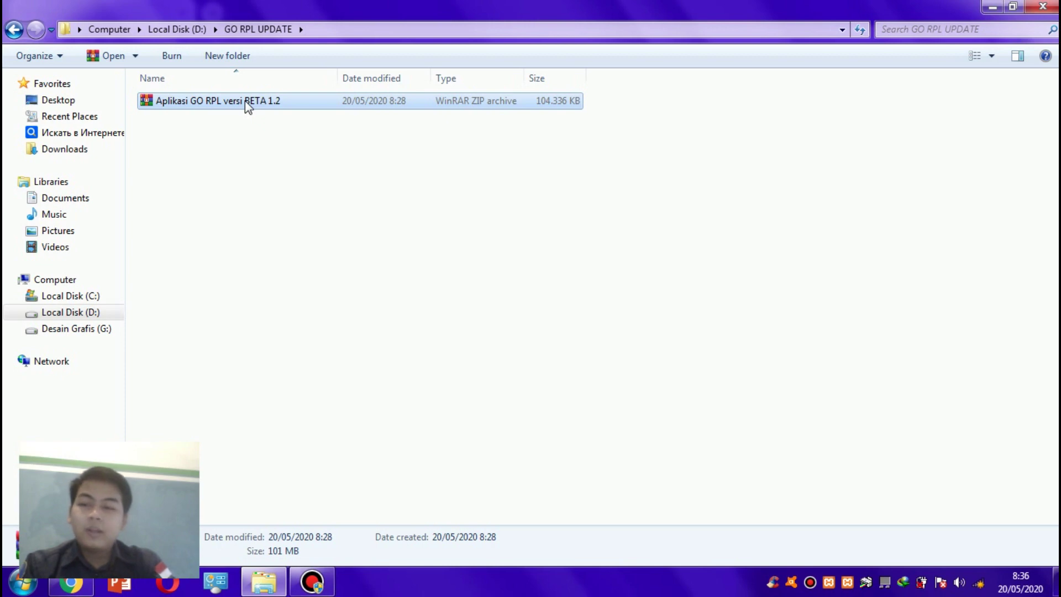
# - Extract the archive with WinRAR into its own 'Aplikasi GO RPL versi BETA 1.2' folder
pyautogui.rightClick(280, 106)
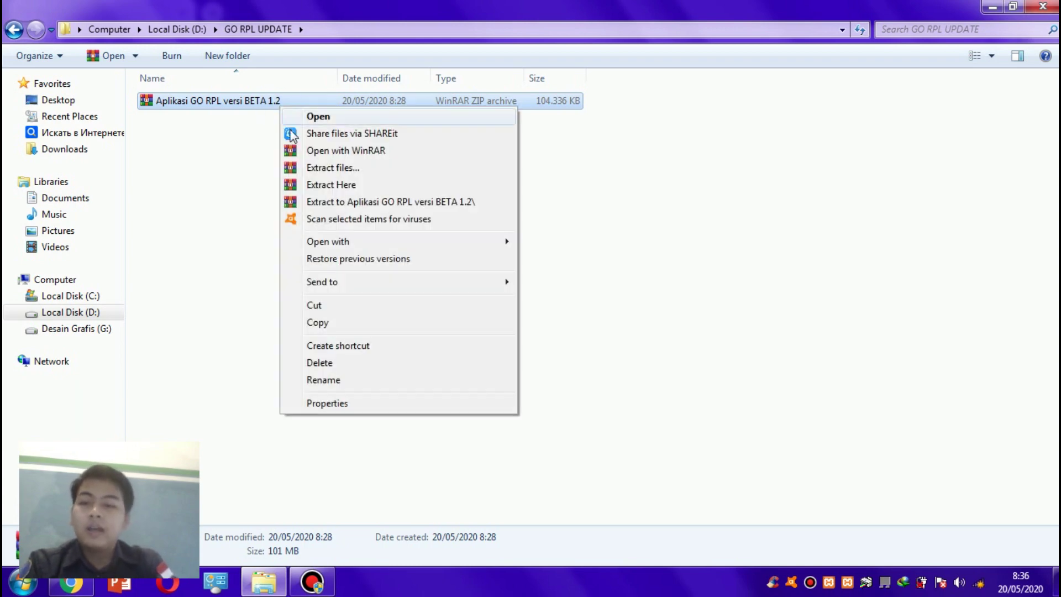
pyautogui.click(330, 202)
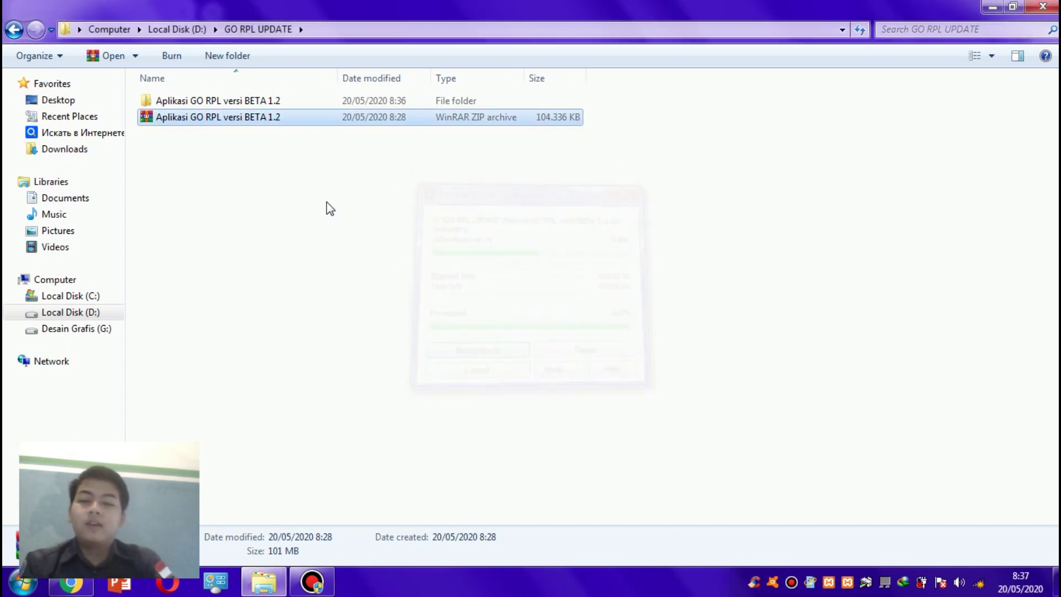
# - Open the extracted folder and launch usbwebserver to start the localhost:8082 server
pyautogui.click(304, 102)
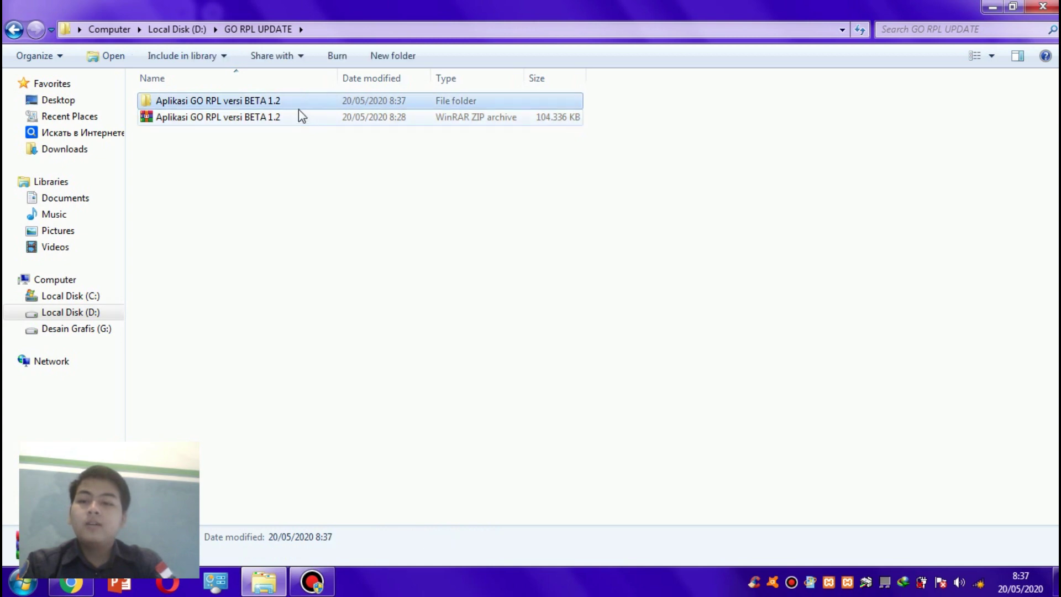
pyautogui.doubleClick(296, 105)
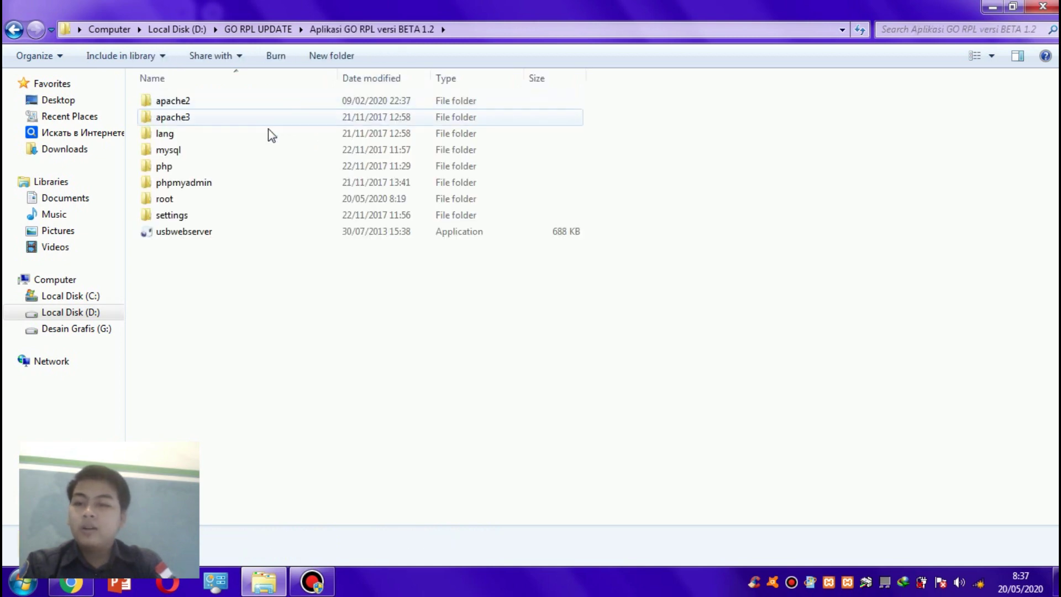
pyautogui.doubleClick(214, 232)
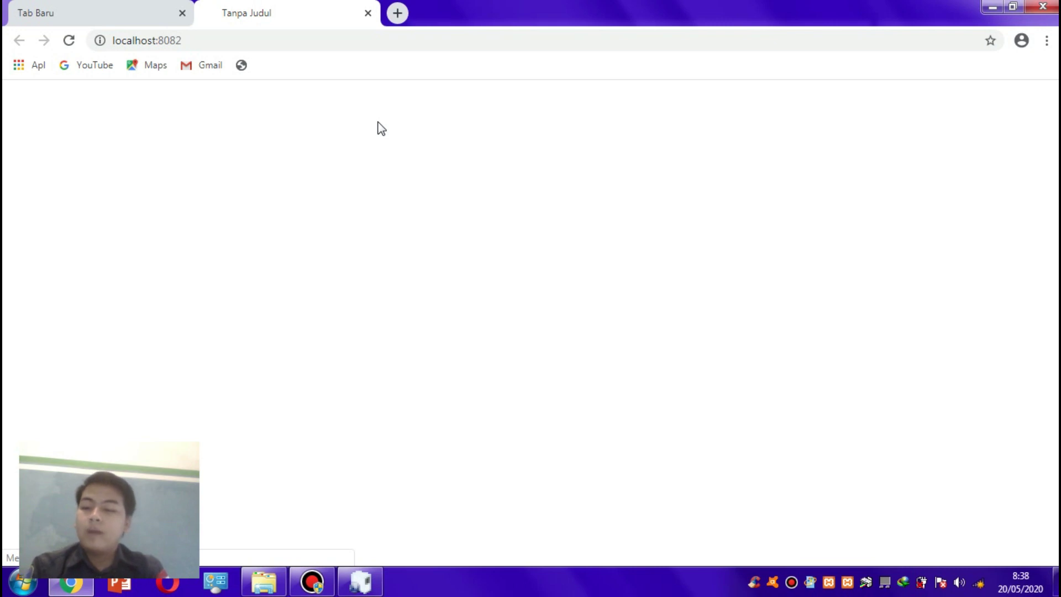
# - Allow Apache and mysqld_usbwv8 through the firewall, then reload to reach the GO RPL login page
pyautogui.press('F5')
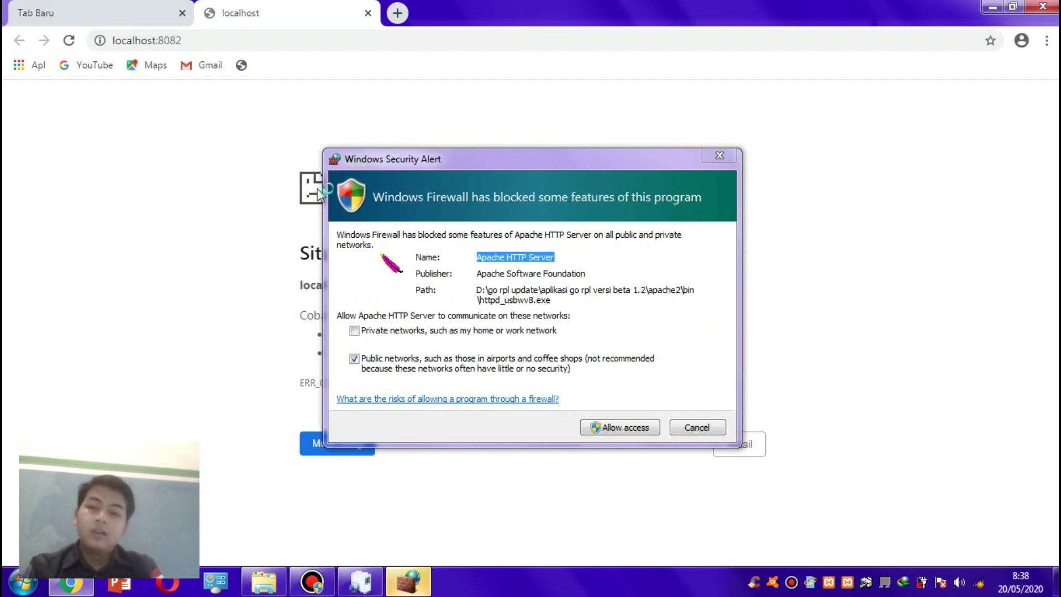
pyautogui.click(608, 424)
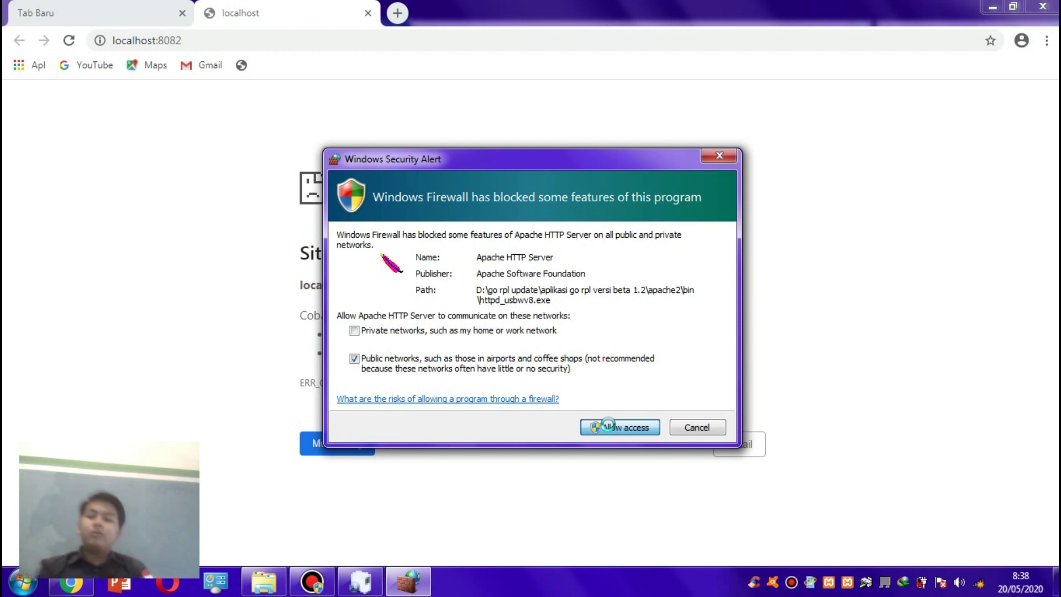
pyautogui.click(608, 424)
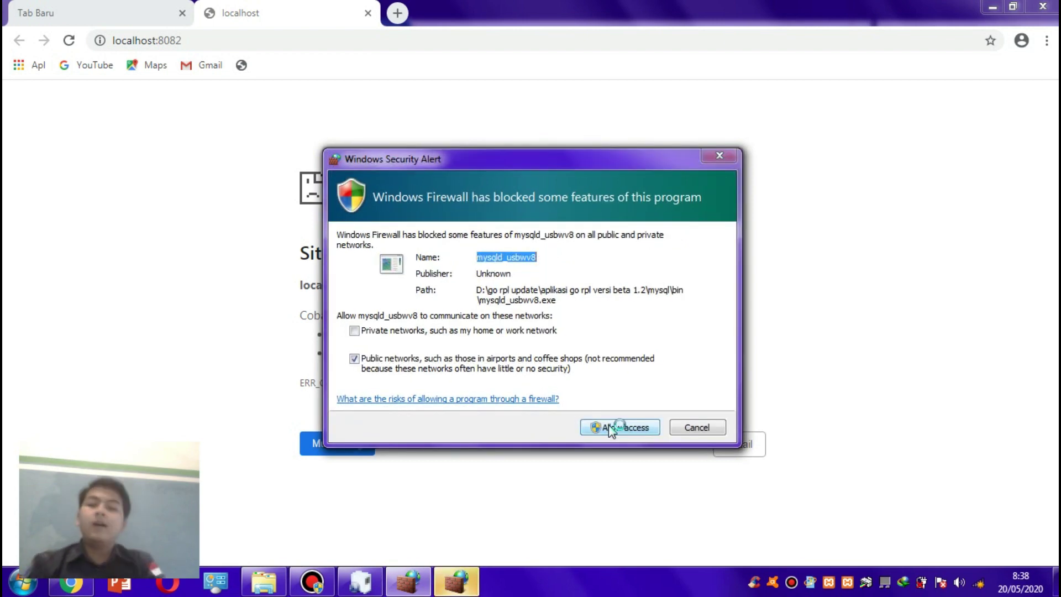
pyautogui.click(610, 428)
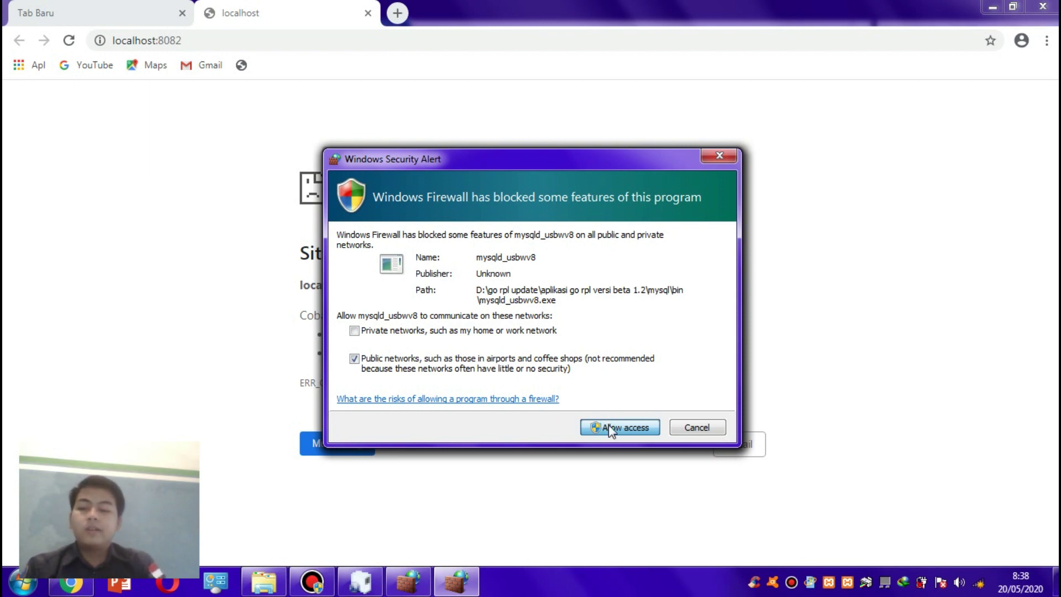
pyautogui.click(608, 426)
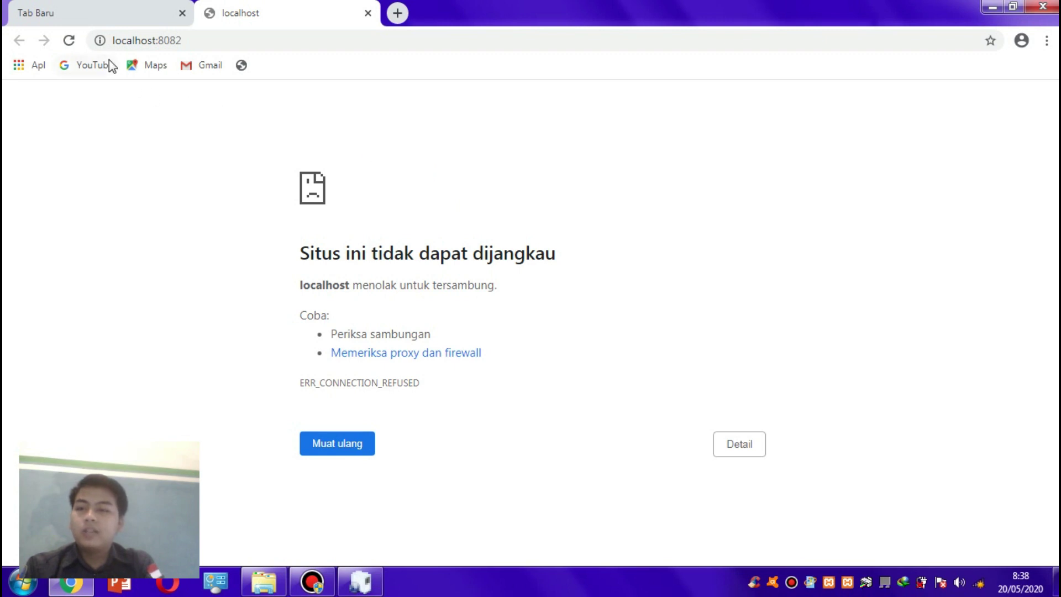
pyautogui.click(69, 40)
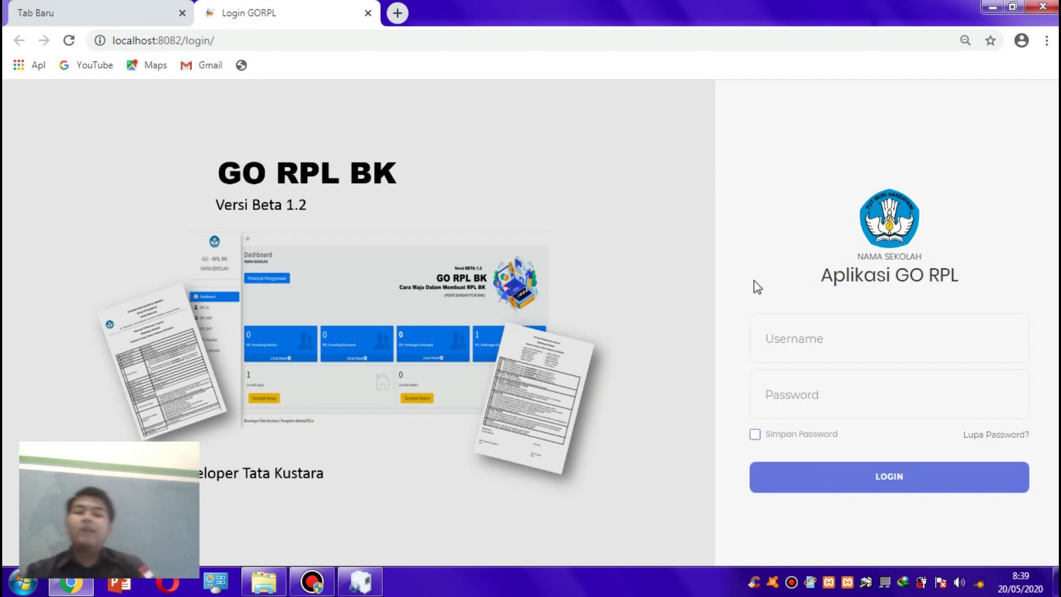
# - Log in to GO RPL BK with the administrator username and password
pyautogui.click(795, 336)
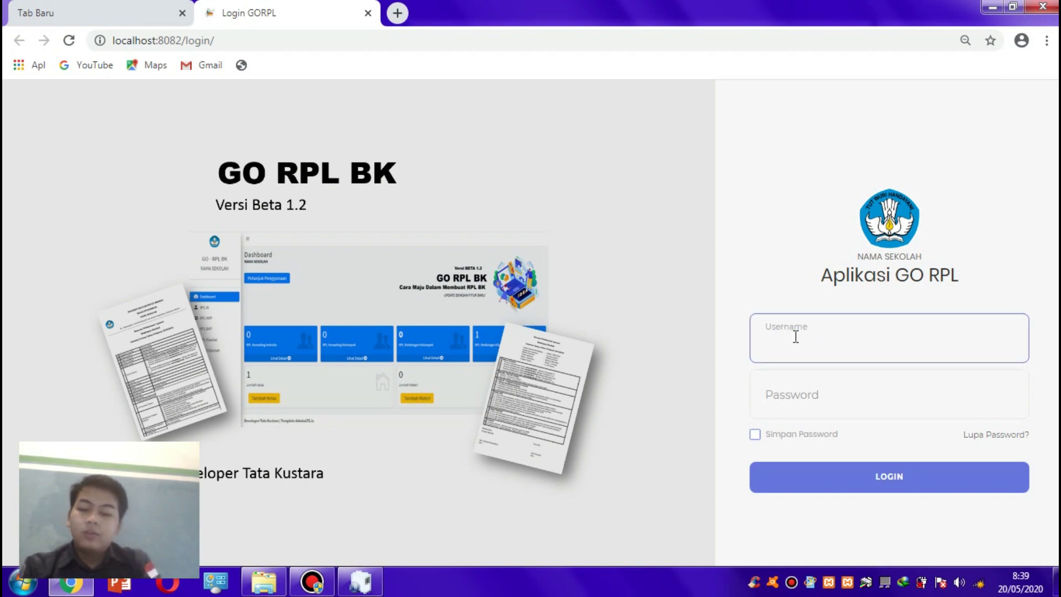
pyautogui.write('admin')
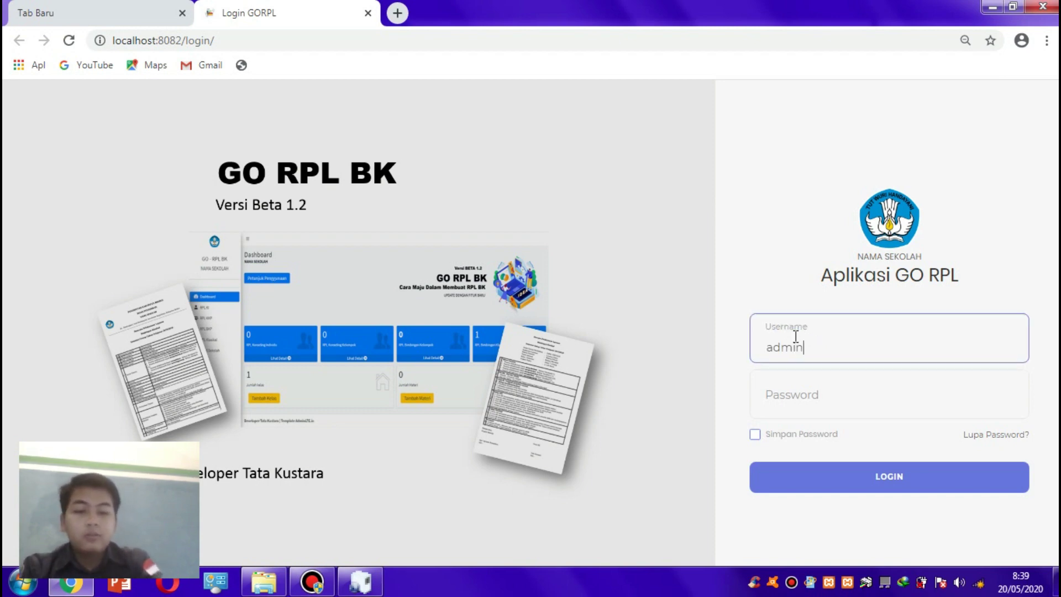
pyautogui.click(804, 388)
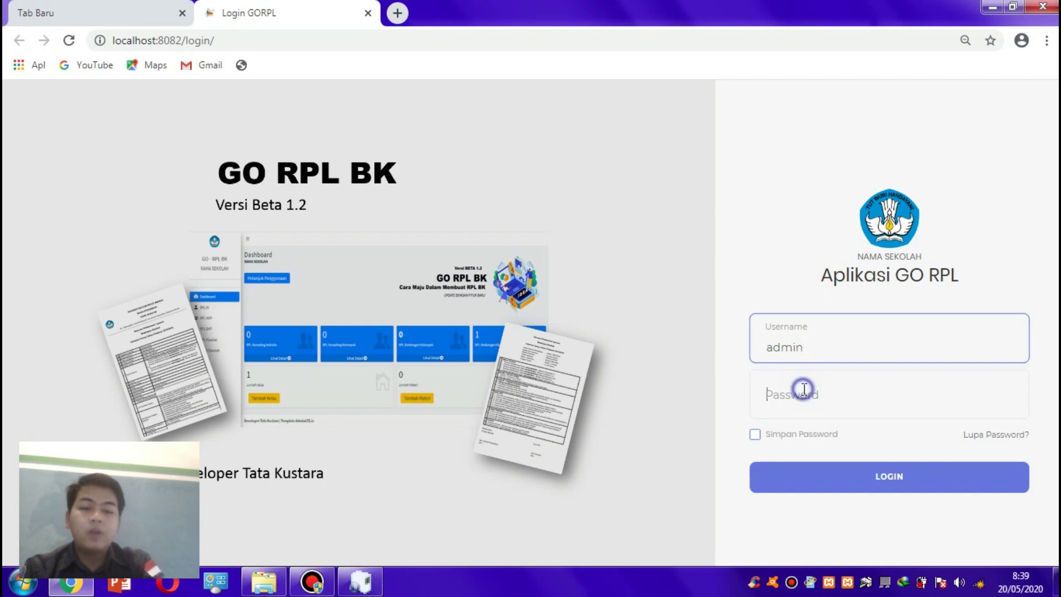
pyautogui.write('ad')
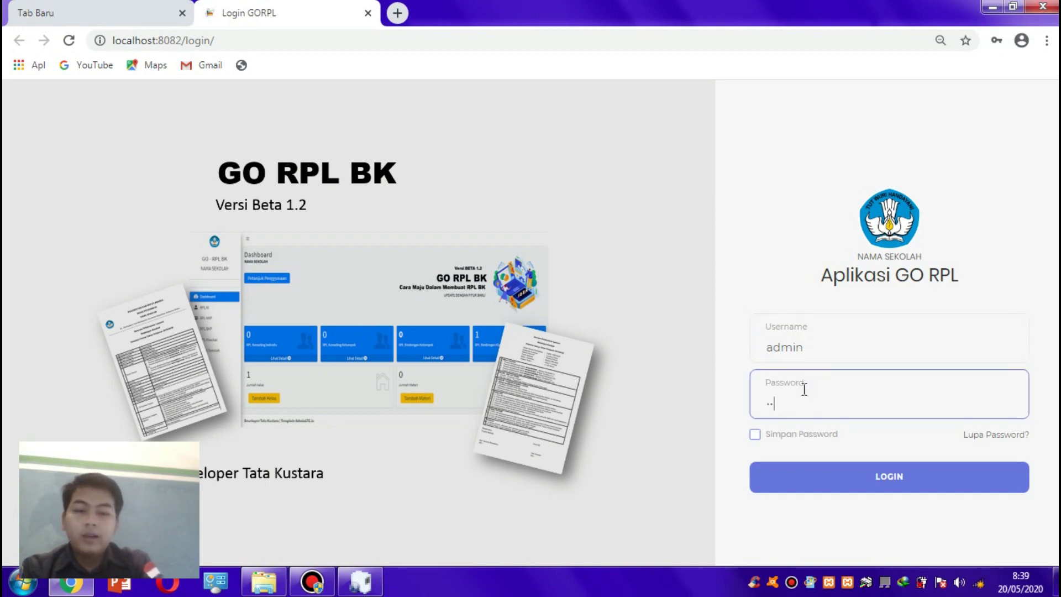
pyautogui.write('min')
pyautogui.press('Return')
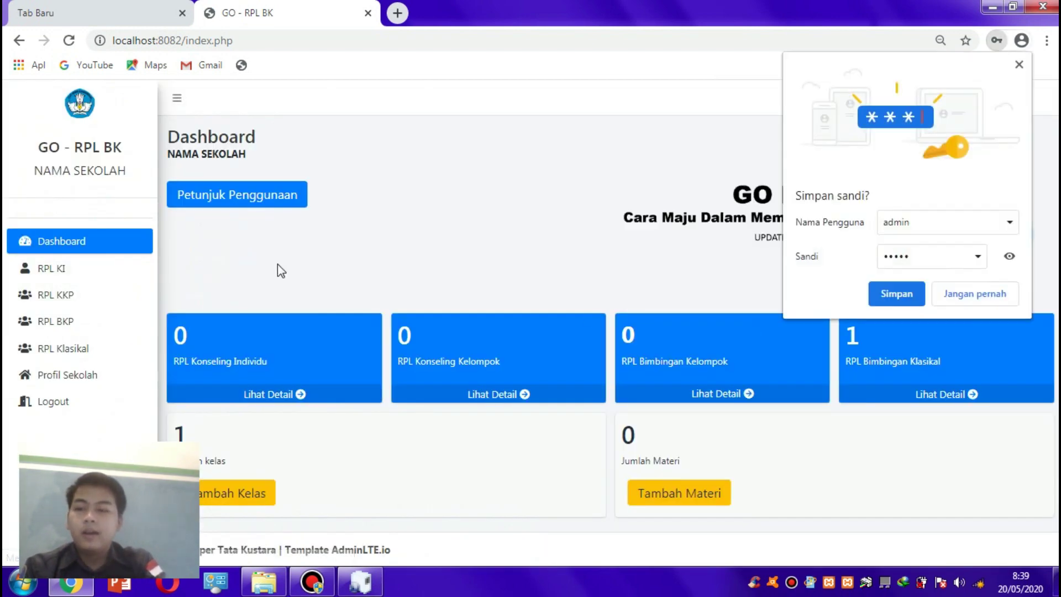
# - Decline Chrome's password saving, then open Profil Sekolah and edit the school data
pyautogui.click(1019, 293)
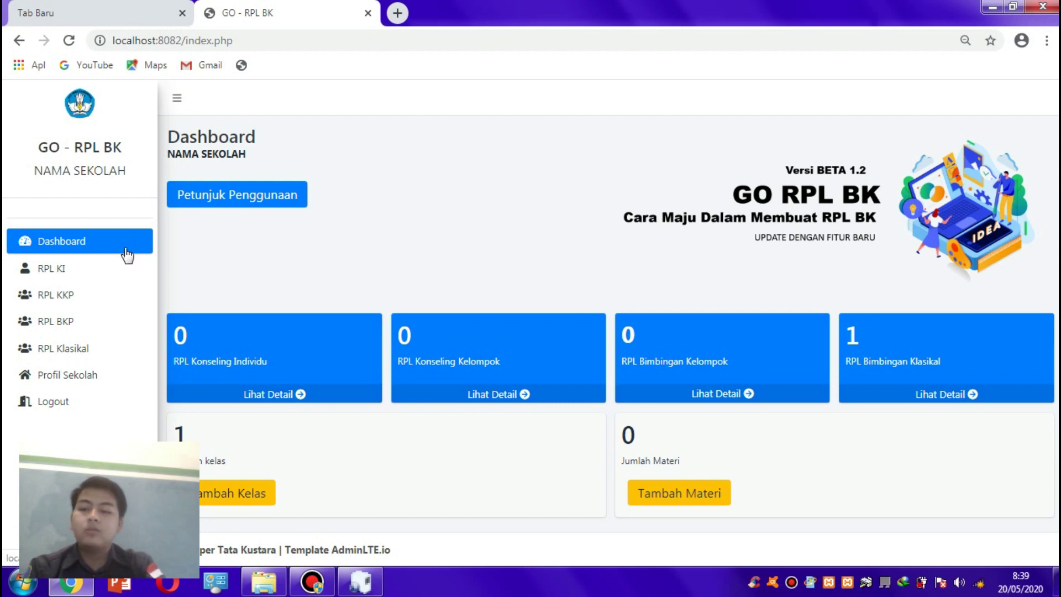
pyautogui.click(105, 373)
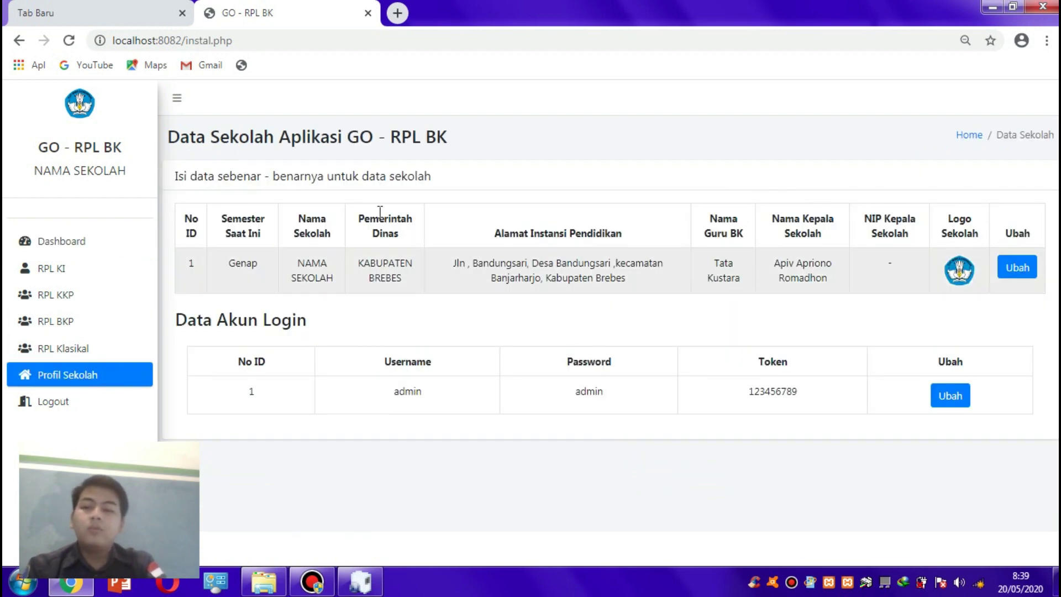
pyautogui.click(1014, 269)
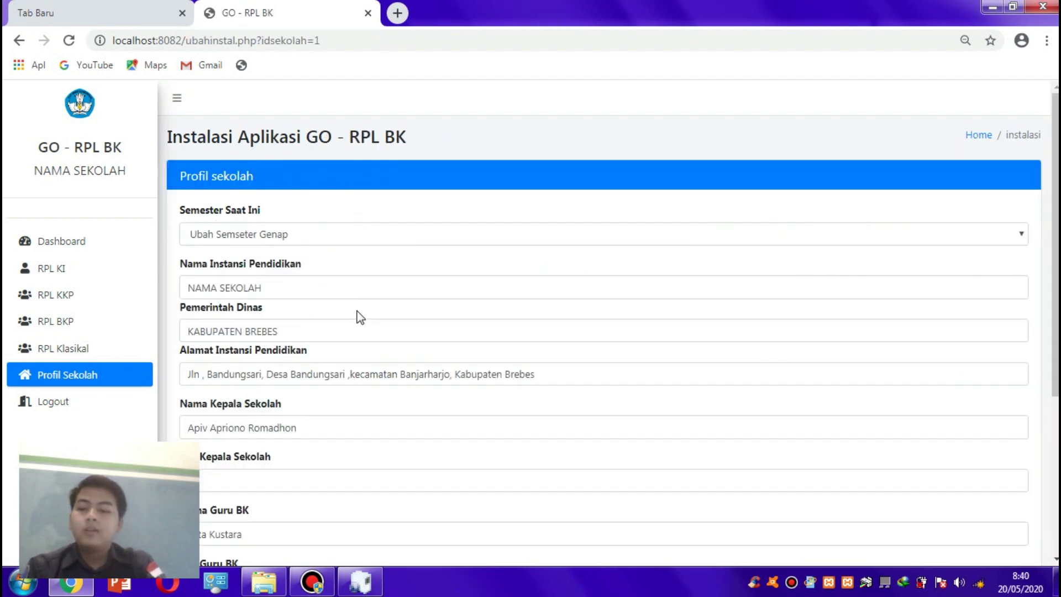
# - Rename the school to 'SMP BUSTANUL FALAH' and set the current semester to Genap
pyautogui.click(331, 289)
pyautogui.tripleClick(332, 290)
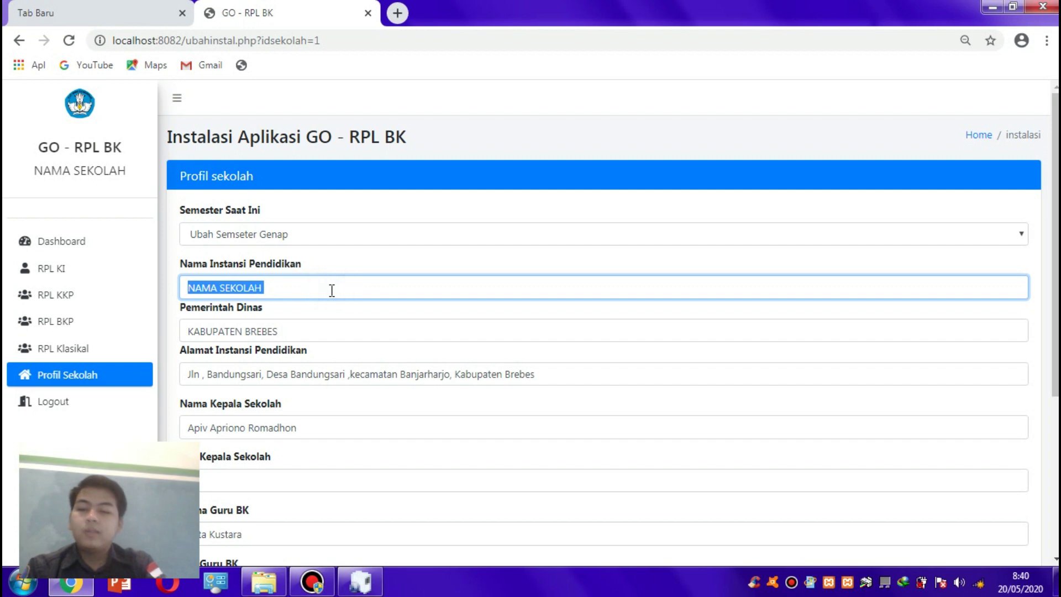
pyautogui.write('SMP BU')
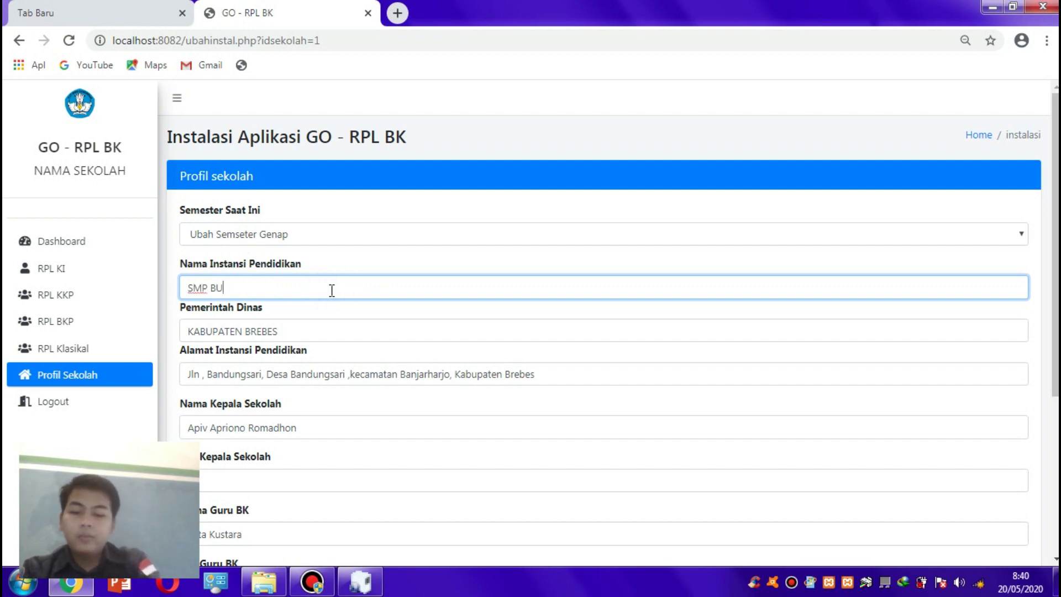
pyautogui.write('STANUL FALAH')
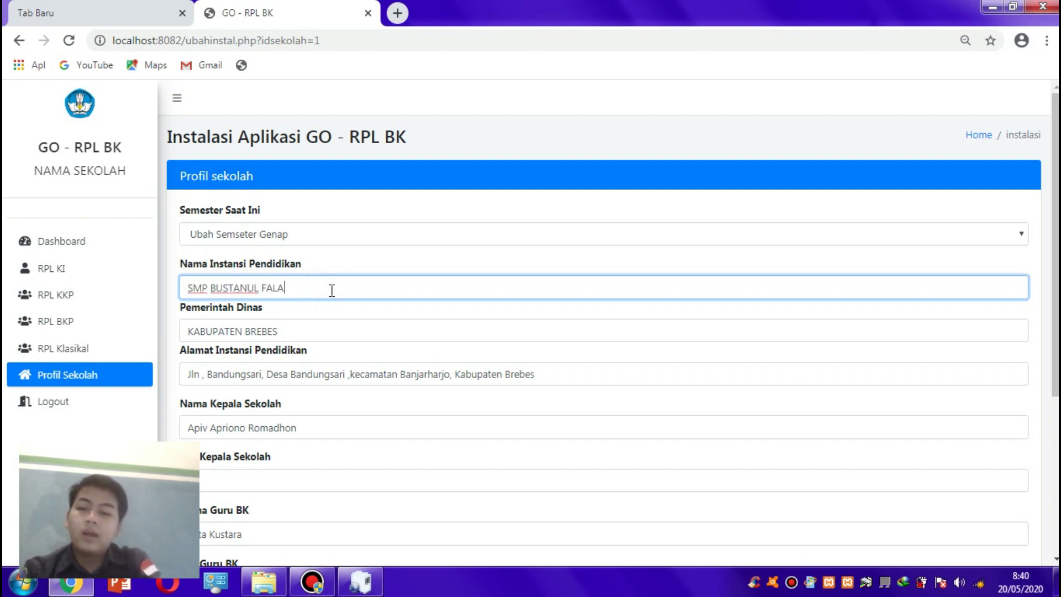
pyautogui.click(429, 231)
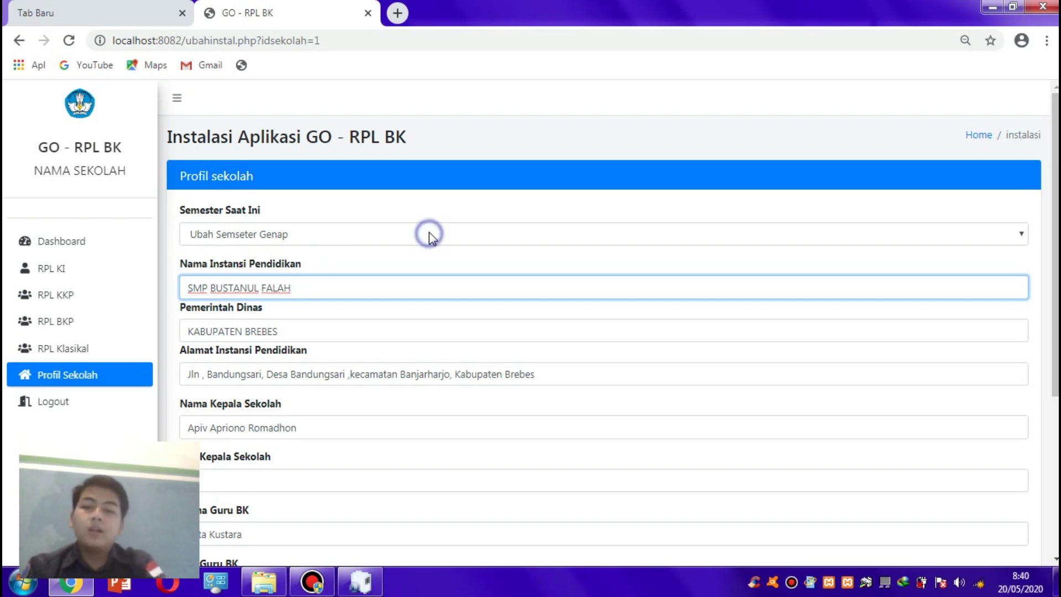
pyautogui.click(401, 283)
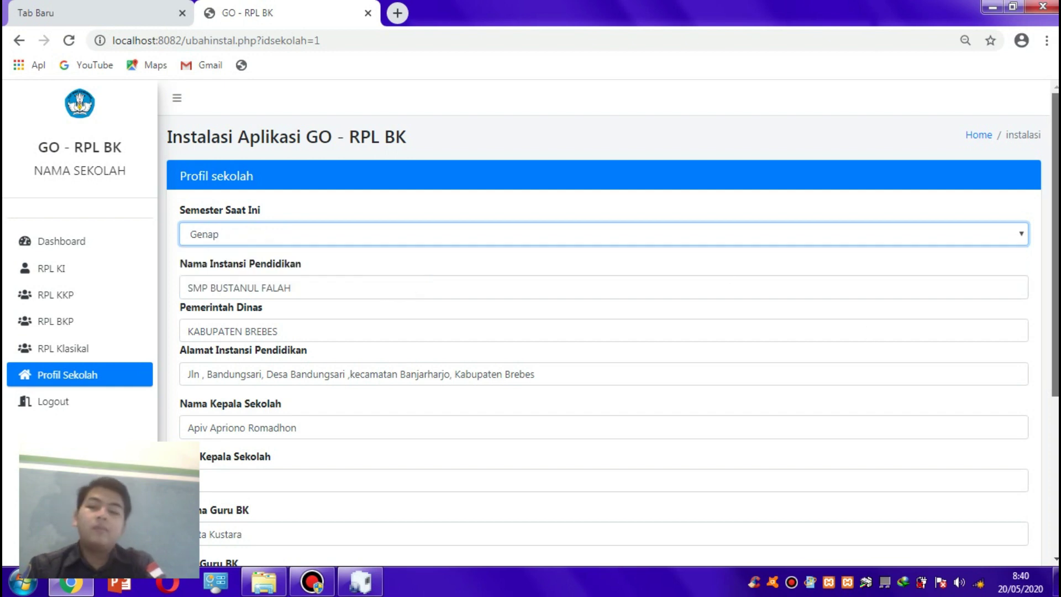
# - Check Pemerintah Dinas and the principal and counsellor names, and enter the counsellor's NIP
pyautogui.scroll(-2, 350, 310)
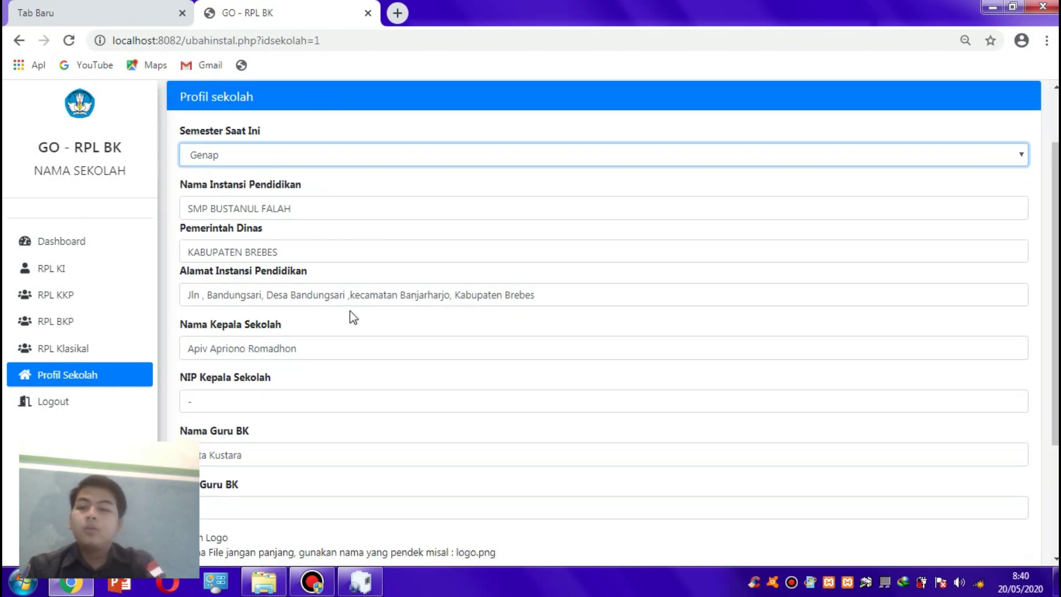
pyautogui.click(279, 254)
pyautogui.doubleClick(253, 247)
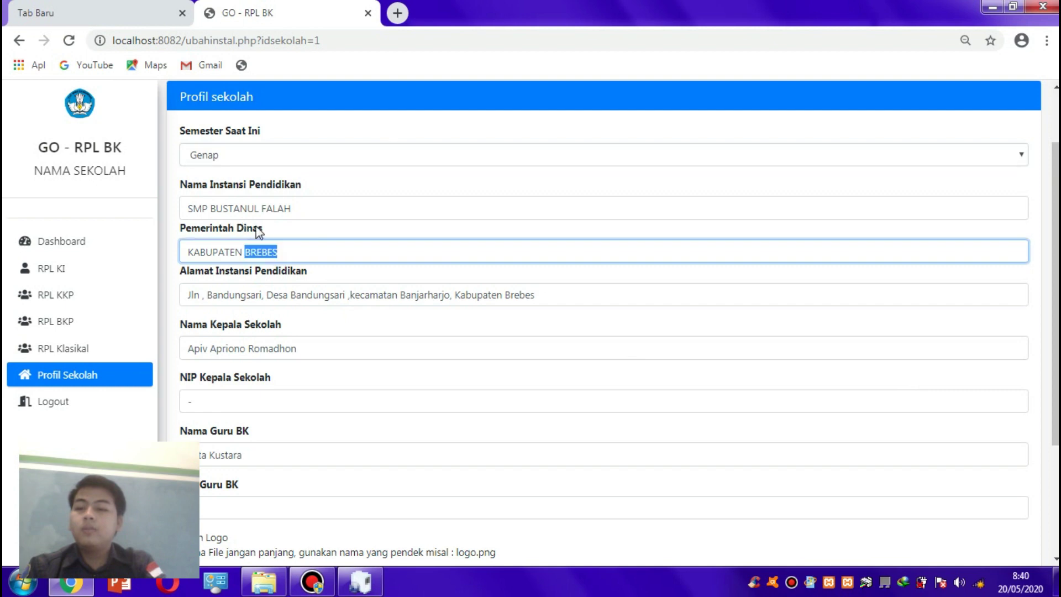
pyautogui.click(279, 245)
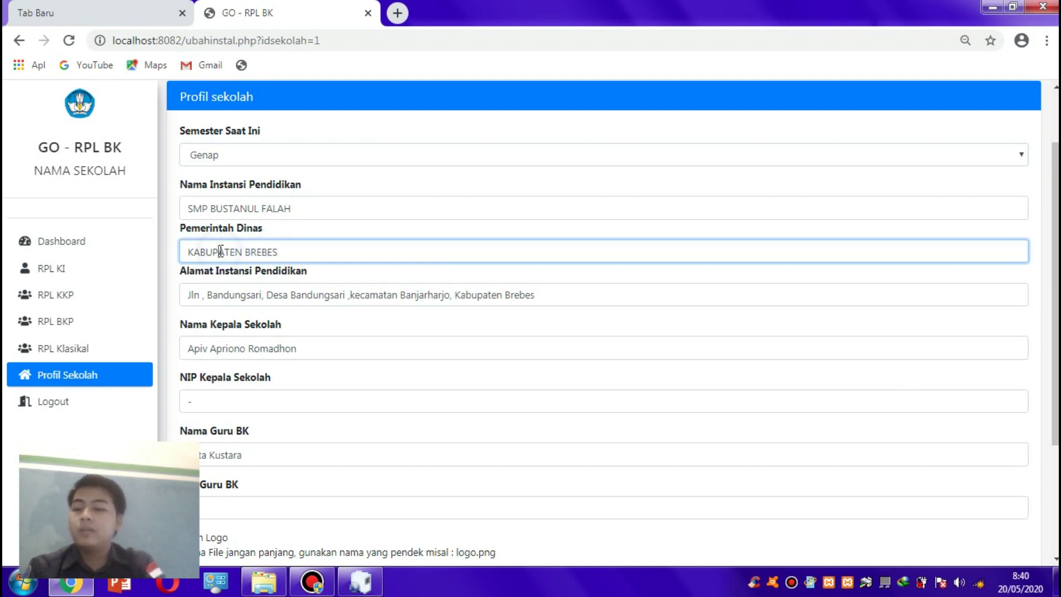
pyautogui.click(289, 257)
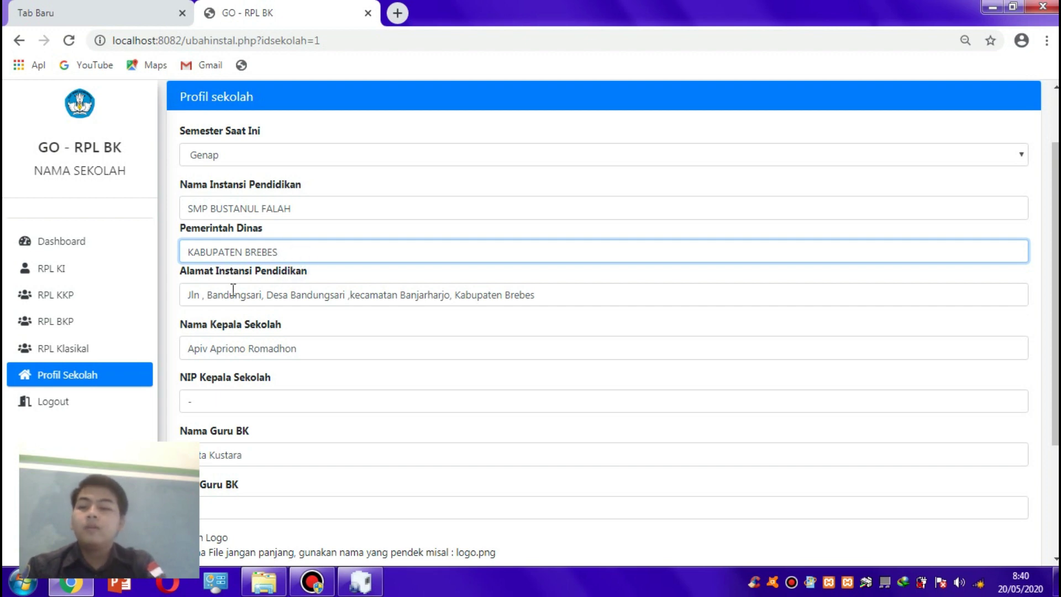
pyautogui.click(248, 349)
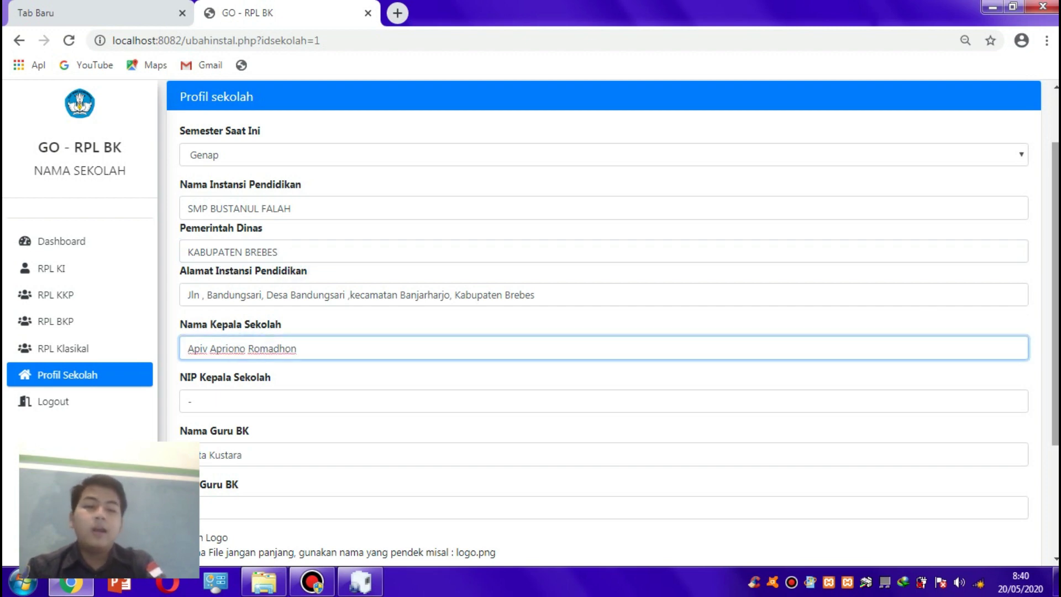
pyautogui.scroll(-2, 558, 374)
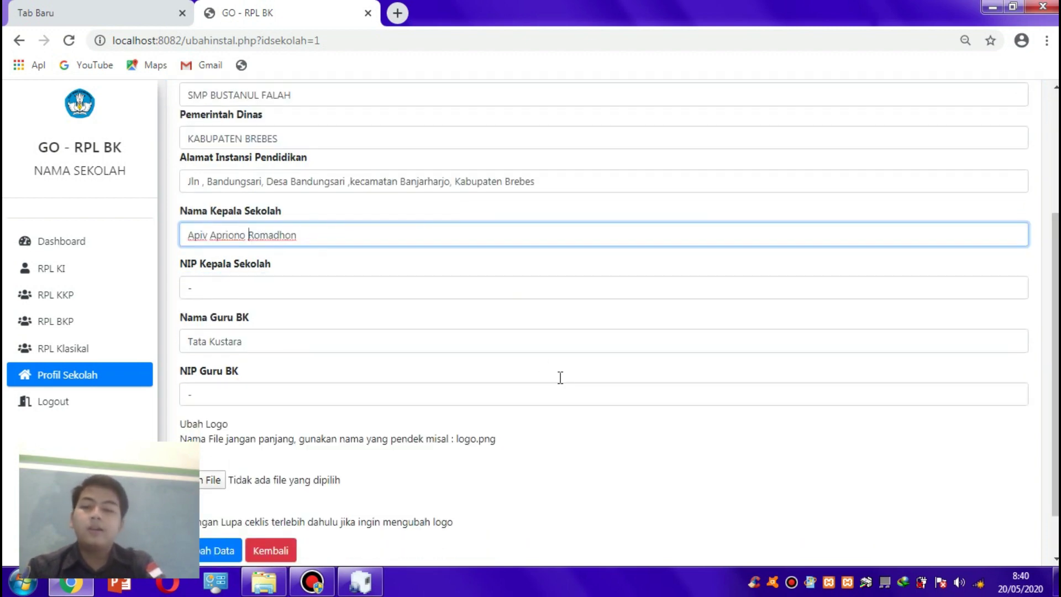
pyautogui.click(239, 342)
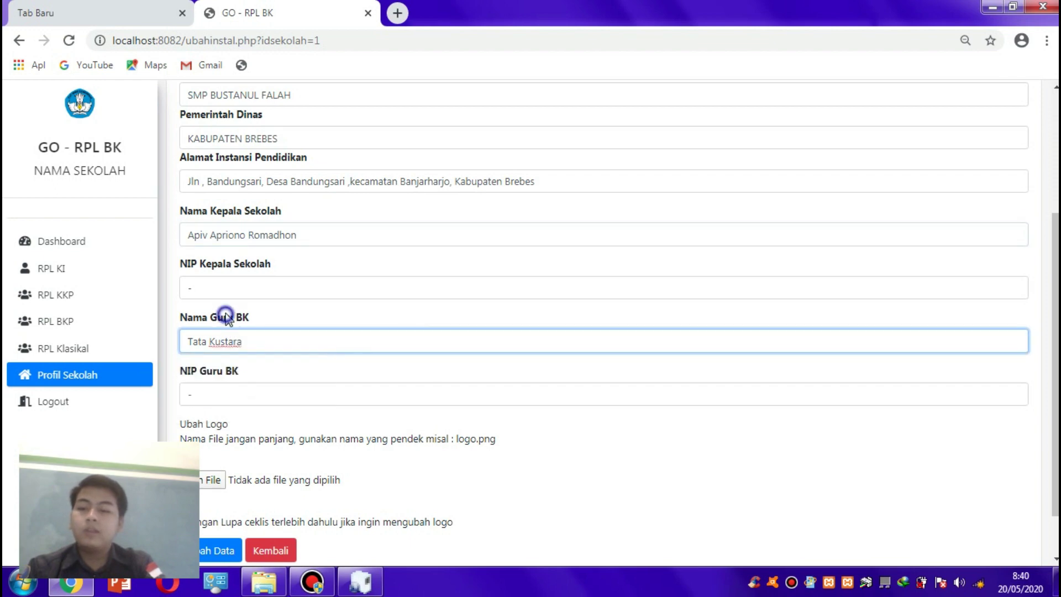
pyautogui.click(225, 390)
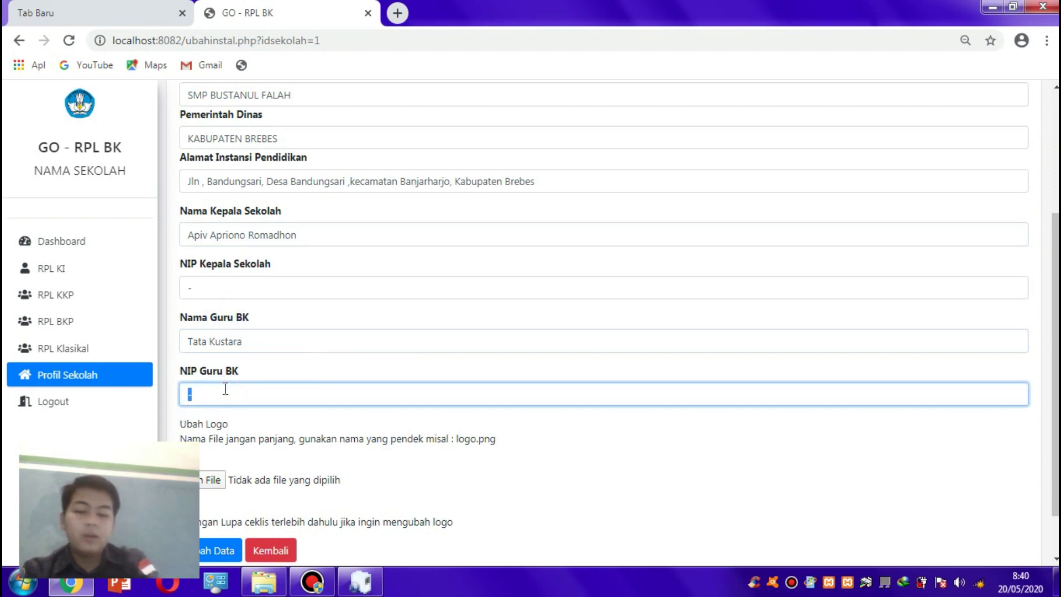
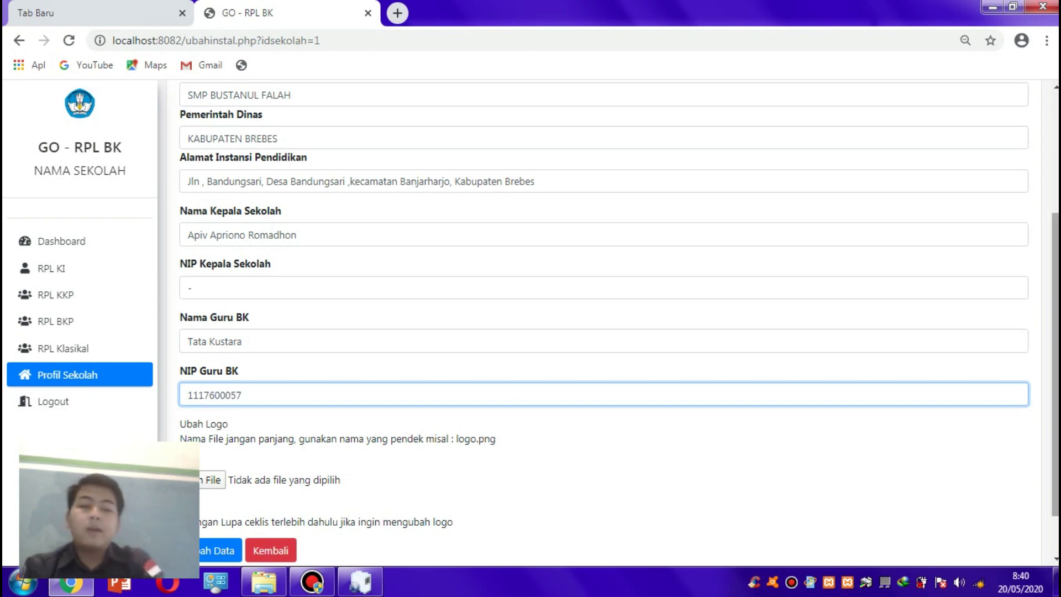
pyautogui.scroll(-1, 498, 371)
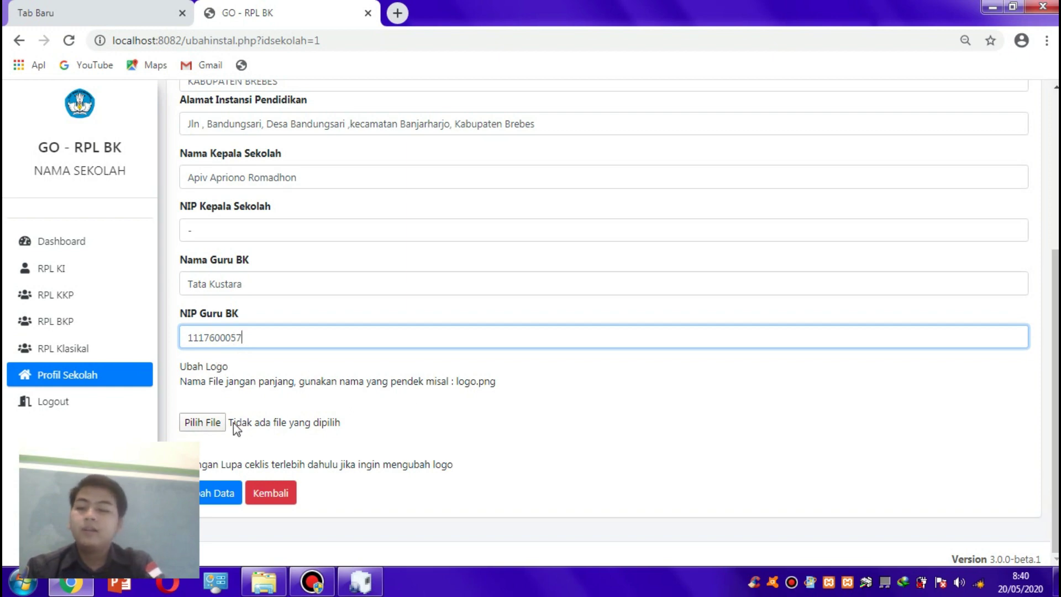
# - Browse the logo file picker to D:\SMP BUSTANUL FALAH and select the logo1 image
pyautogui.click(210, 424)
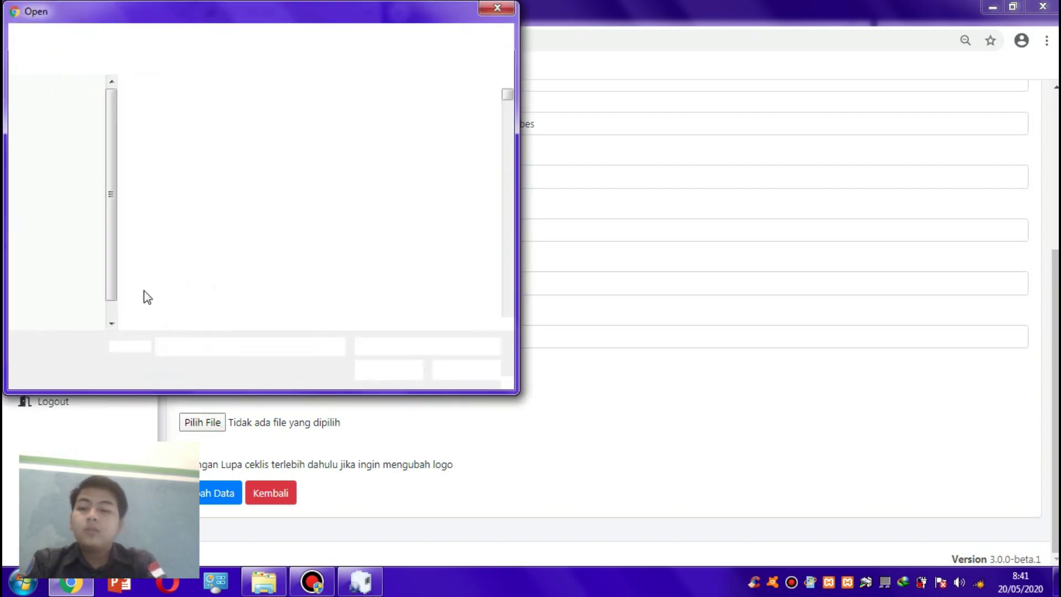
pyautogui.scroll(-2, 117, 264)
pyautogui.click(83, 262)
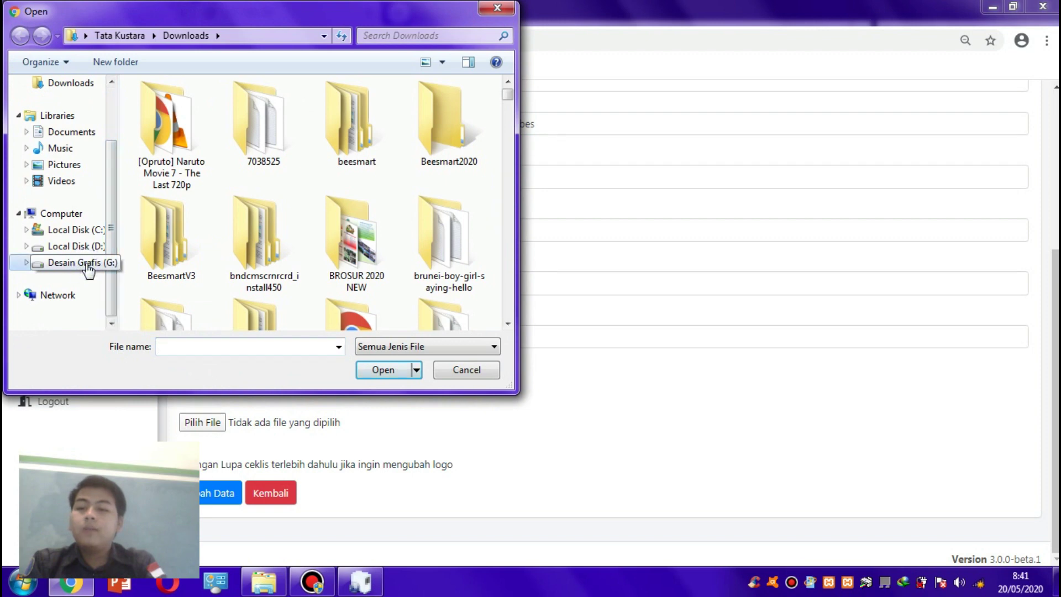
pyautogui.click(69, 246)
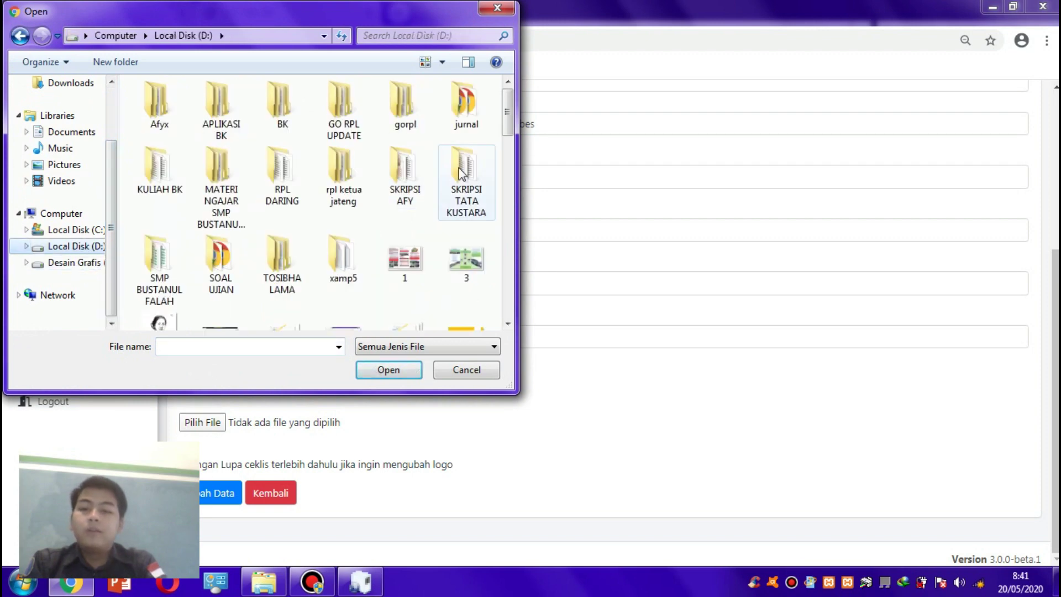
pyautogui.doubleClick(169, 279)
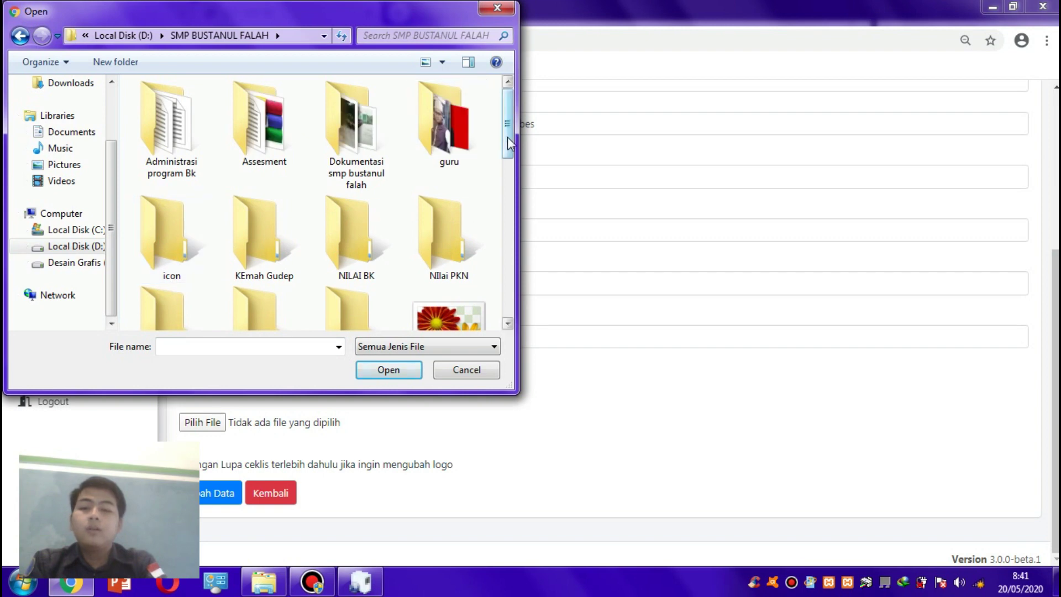
pyautogui.moveTo(507, 135); pyautogui.dragTo(515, 248)
pyautogui.click(439, 277)
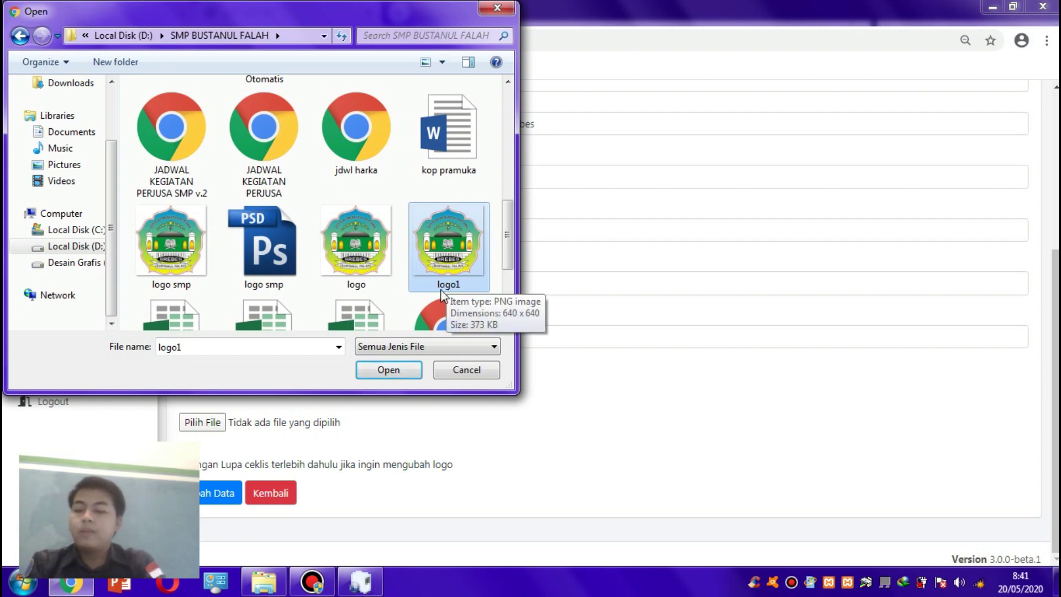
# - Rename logo1 to 'logos' and choose it as the uploaded school logo
pyautogui.doubleClick(442, 292)
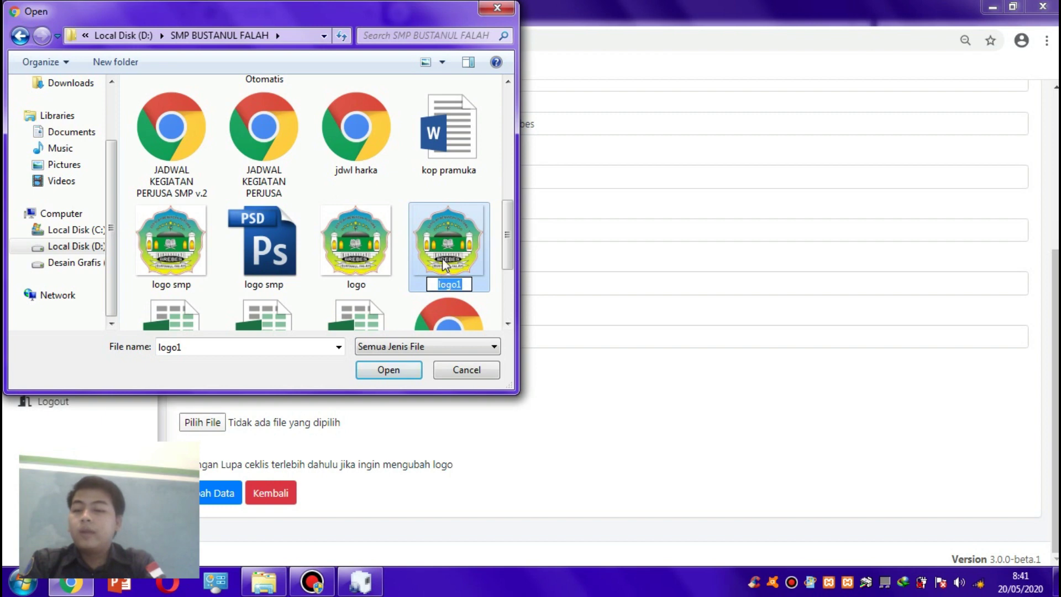
pyautogui.doubleClick(442, 274)
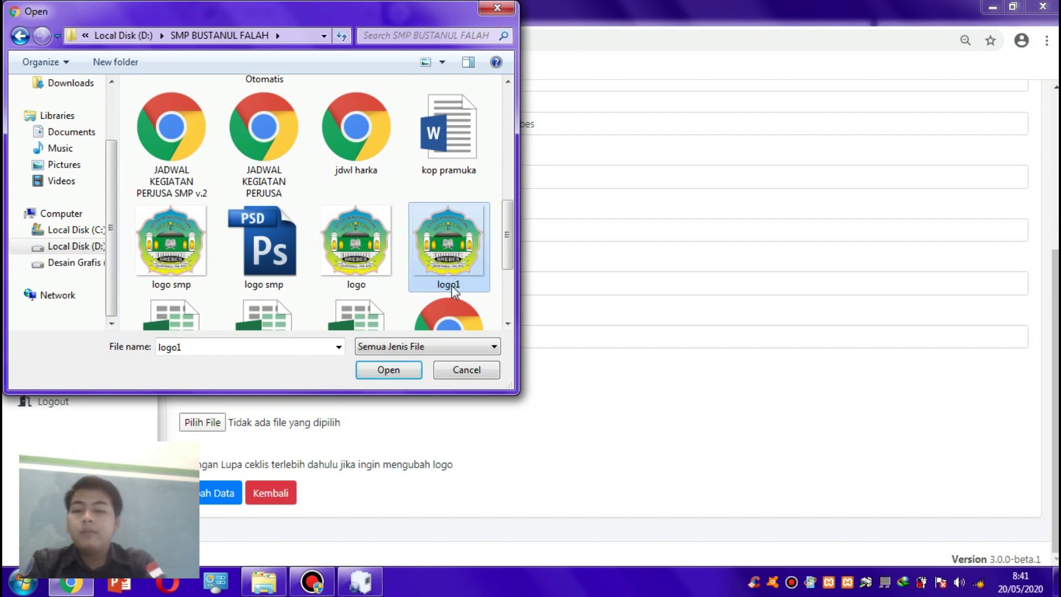
pyautogui.rightClick(452, 285)
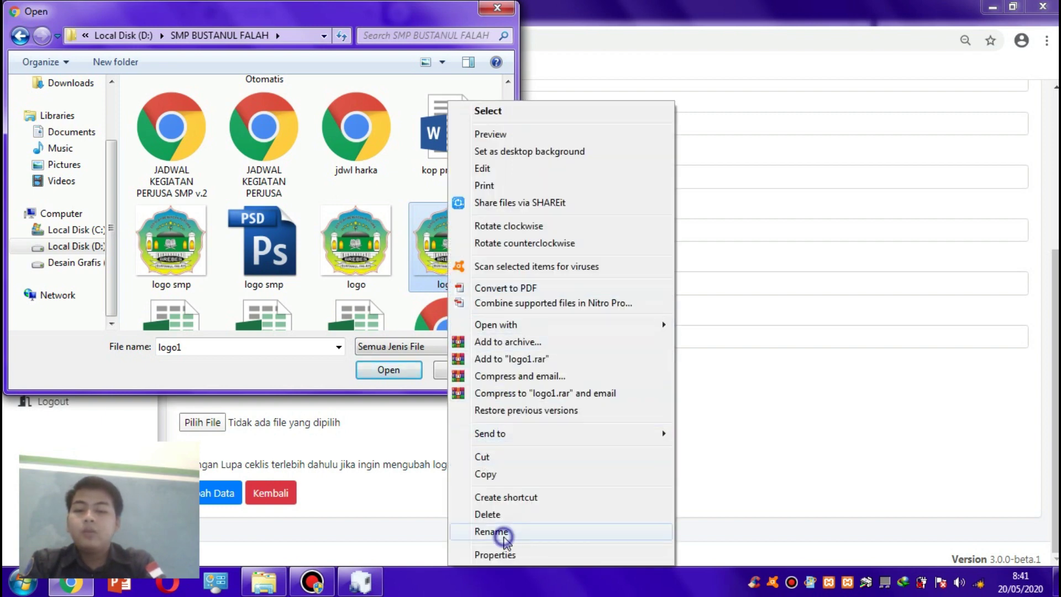
pyautogui.click(500, 532)
pyautogui.write('loogo')
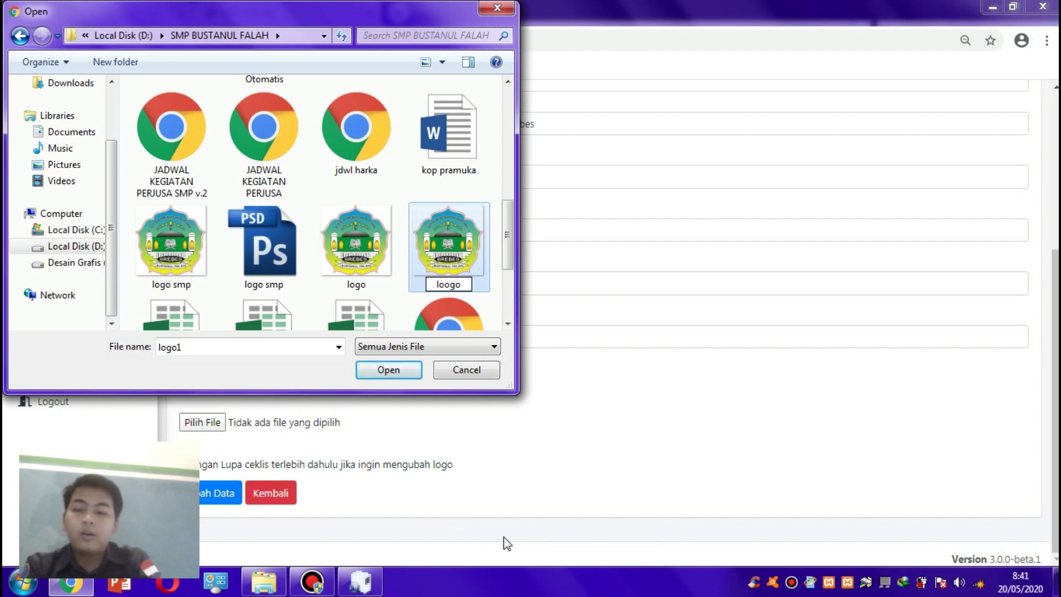
pyautogui.press('BackSpace')
pyautogui.press('BackSpace')
pyautogui.press('BackSpace')
pyautogui.press('BackSpace')
pyautogui.press('BackSpace')
pyautogui.write('llo')
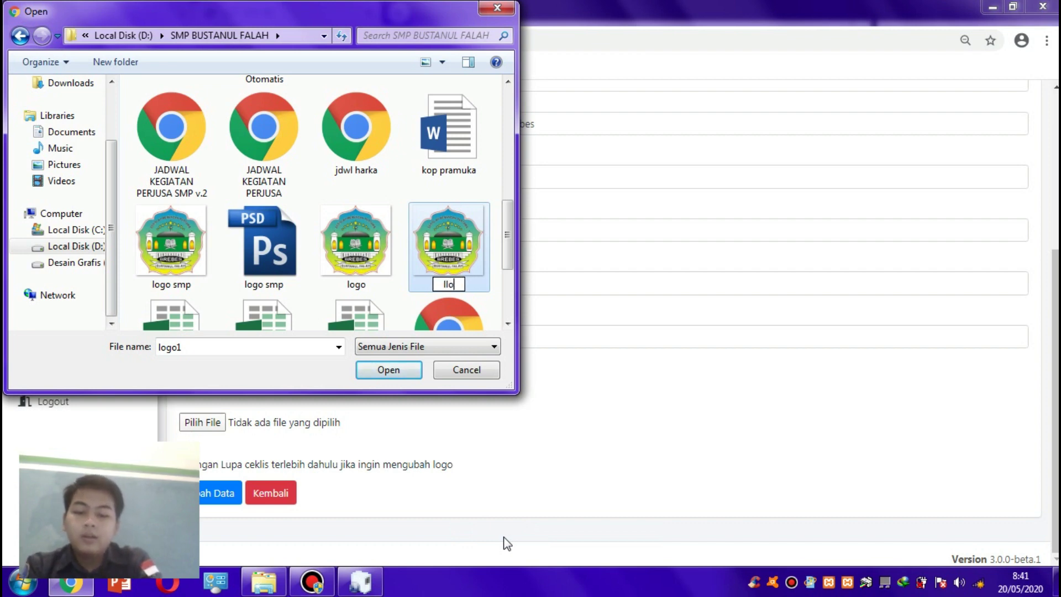
pyautogui.write('go')
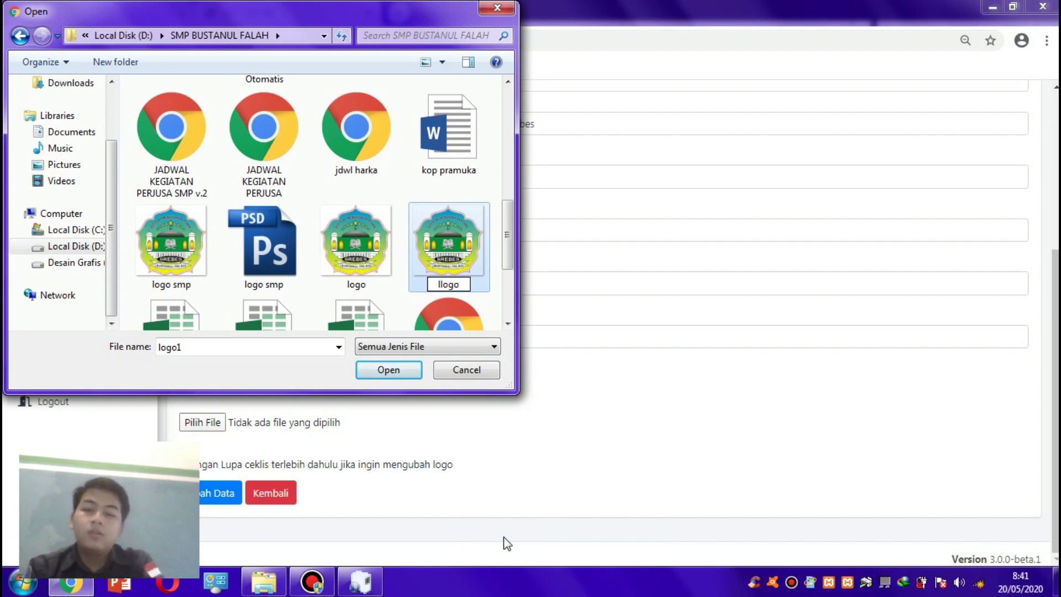
pyautogui.press('Left')
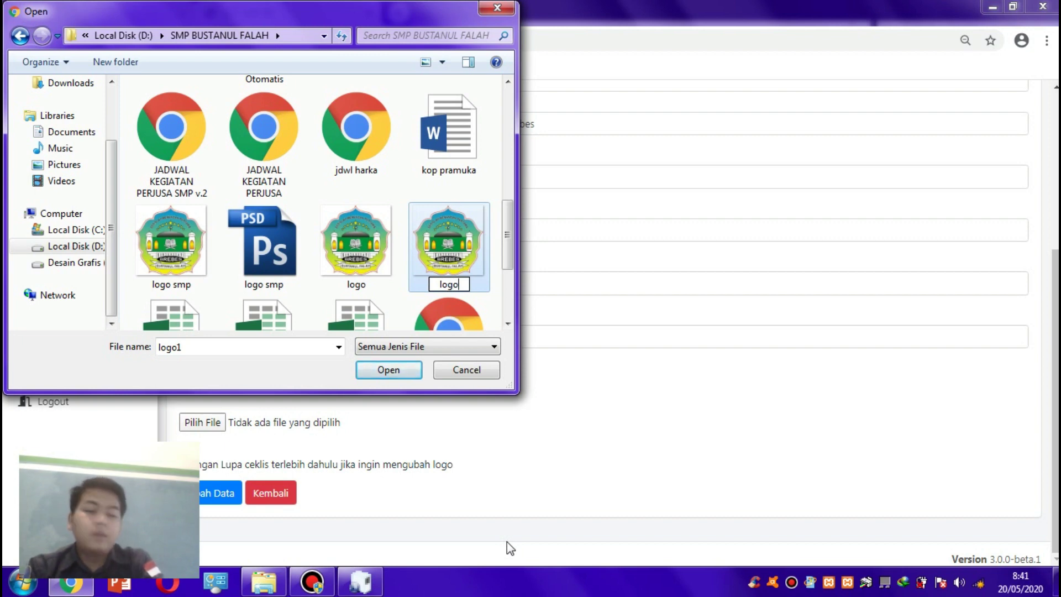
pyautogui.write('s')
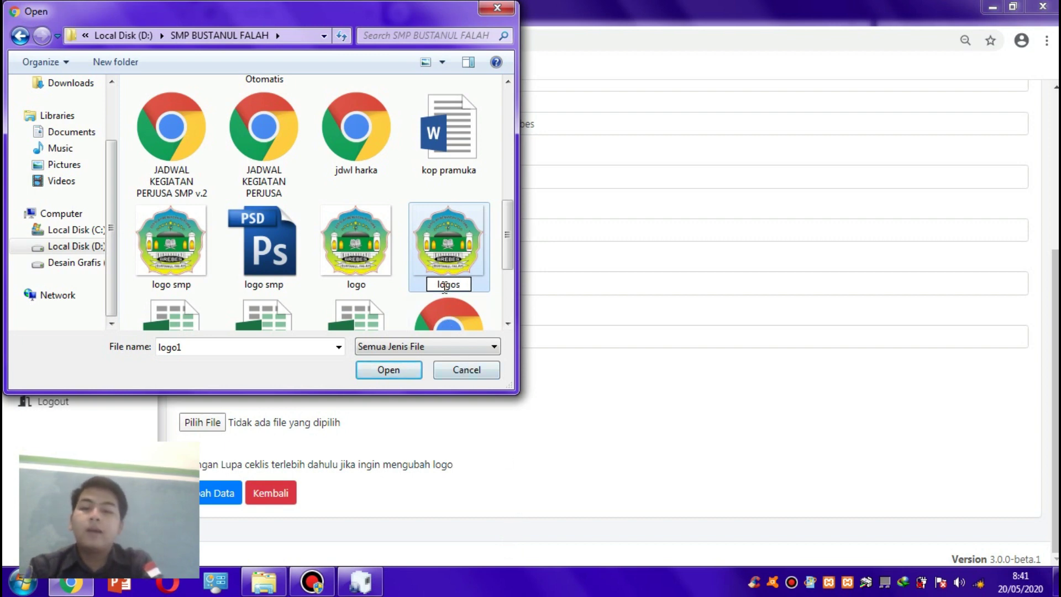
pyautogui.click(445, 265)
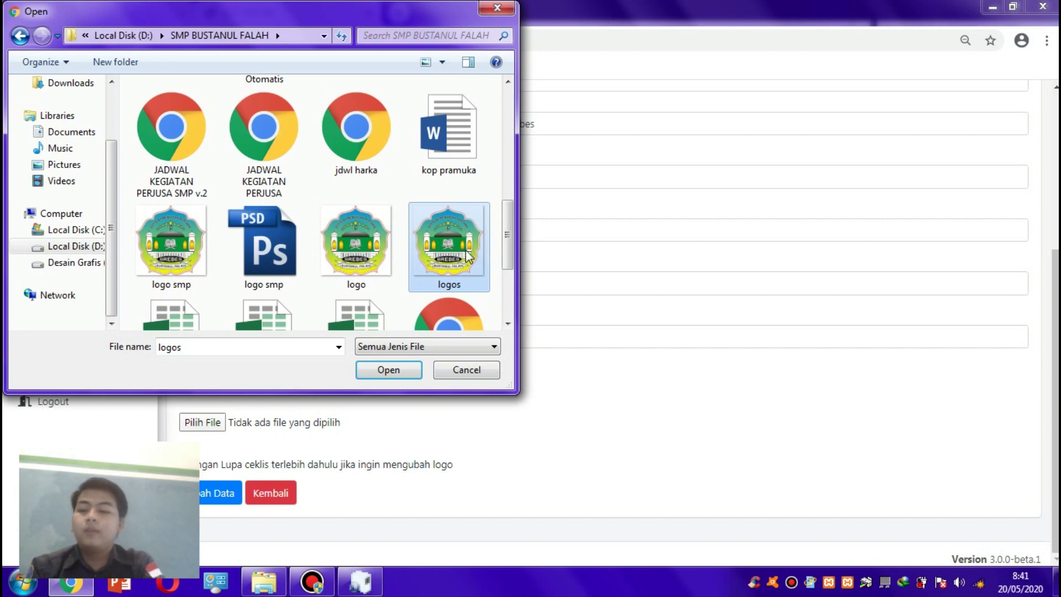
pyautogui.doubleClick(428, 273)
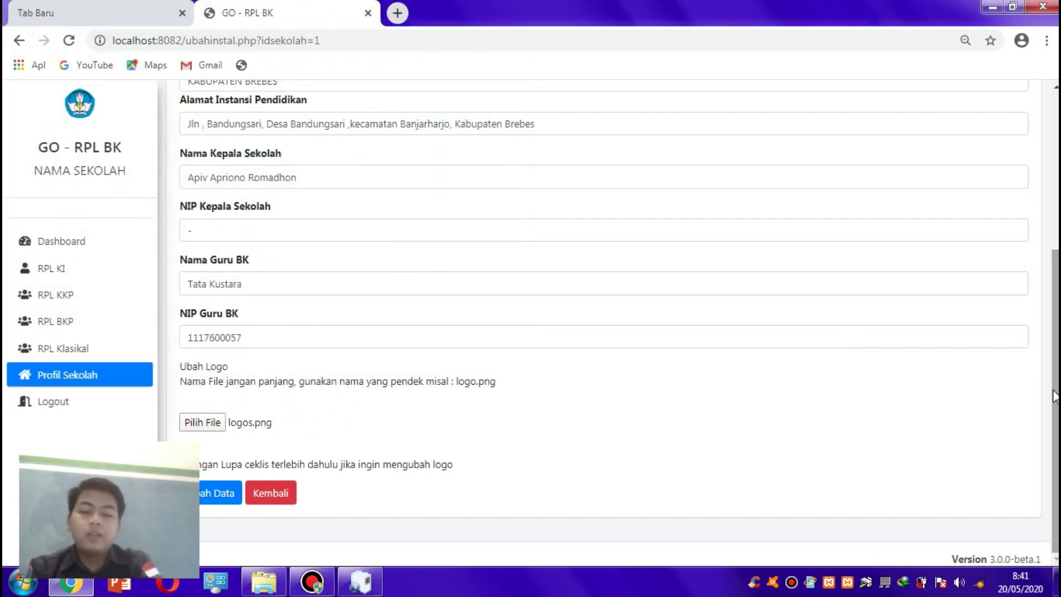
# - Confirm the logo change, save the school profile, and zoom the page to 80%
pyautogui.hotkey('ctrl', '-')
pyautogui.hotkey('ctrl', '-')
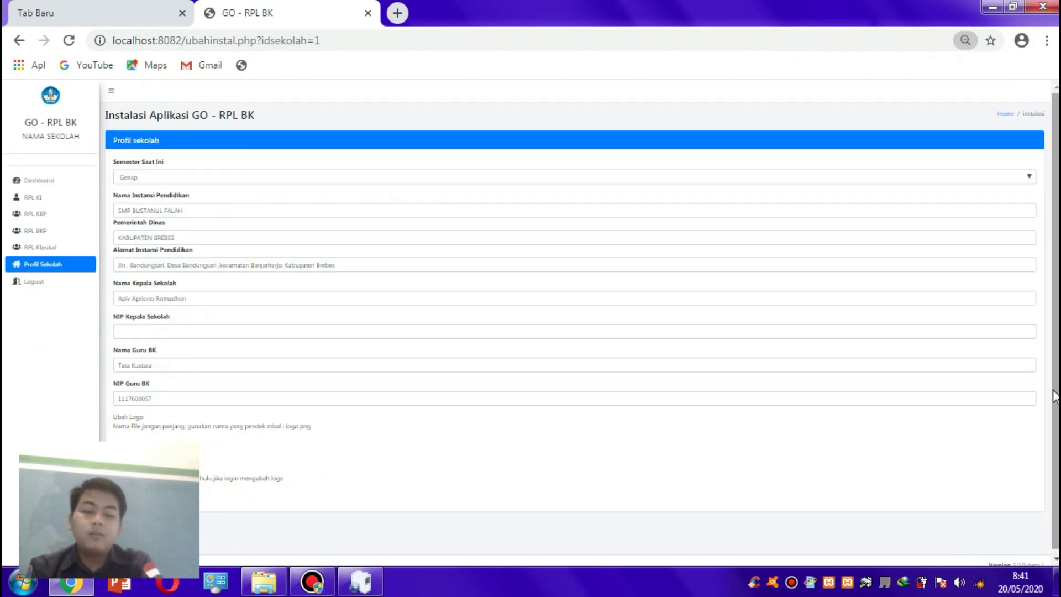
pyautogui.hotkey('ctrl', '+')
pyautogui.hotkey('ctrl', '+')
pyautogui.hotkey('ctrl', '+')
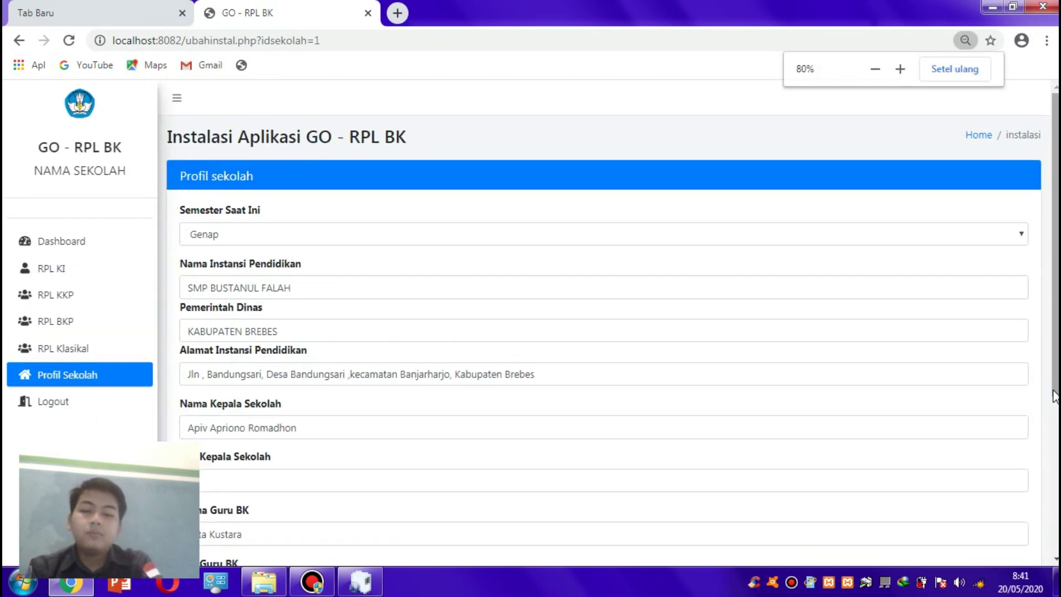
pyautogui.hotkey('ctrl', '+')
pyautogui.scroll(-5, 1052, 395)
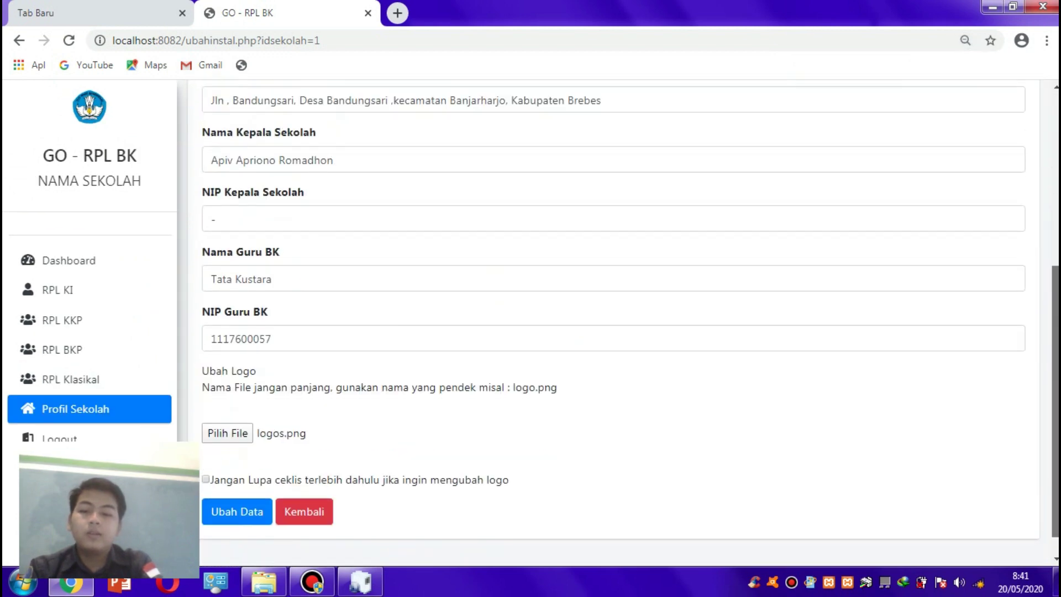
pyautogui.click(206, 473)
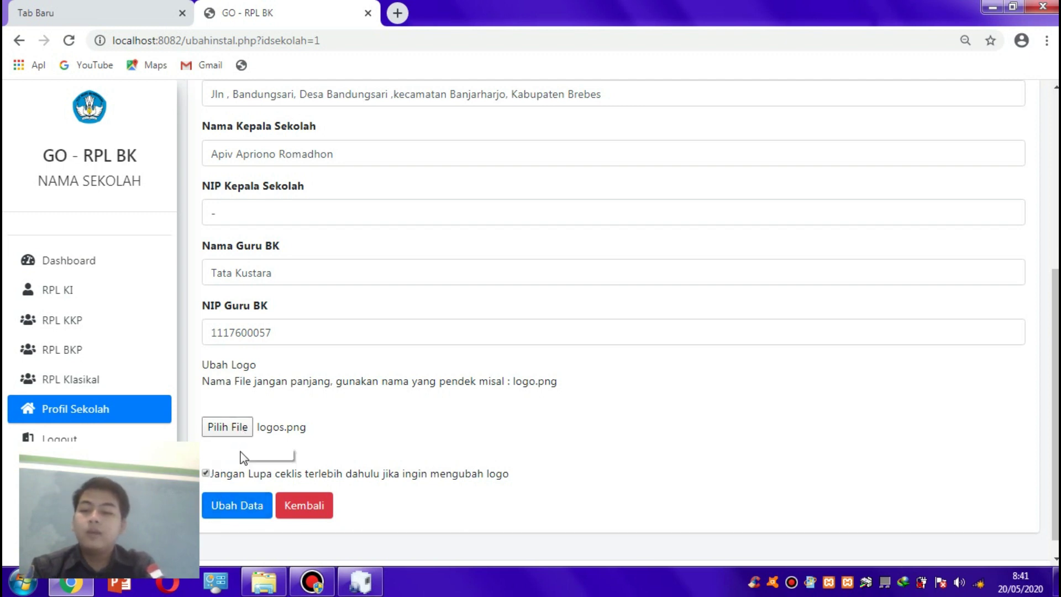
pyautogui.click(234, 505)
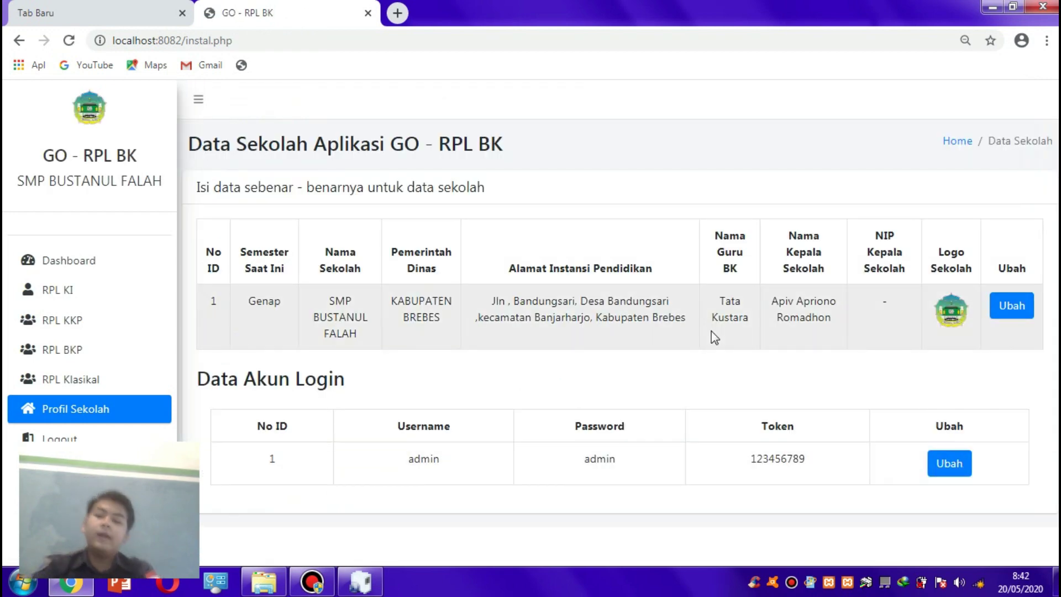
pyautogui.hotkey('ctrl', '-')
pyautogui.hotkey('ctrl', '-')
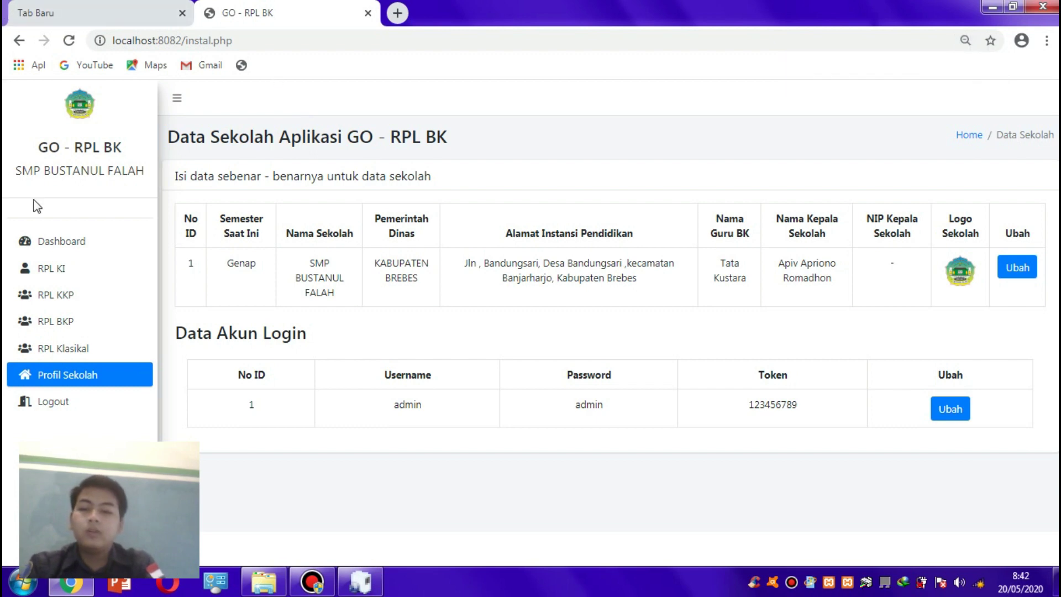
# - Add a new class 'Kelas 10 Multimedia' to the class list
pyautogui.click(43, 243)
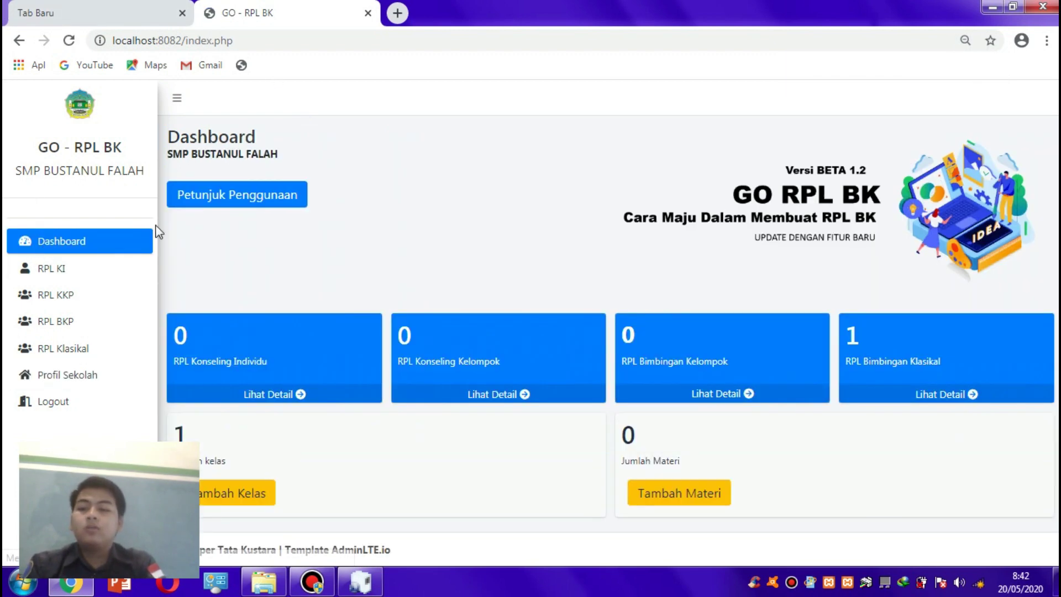
pyautogui.click(239, 492)
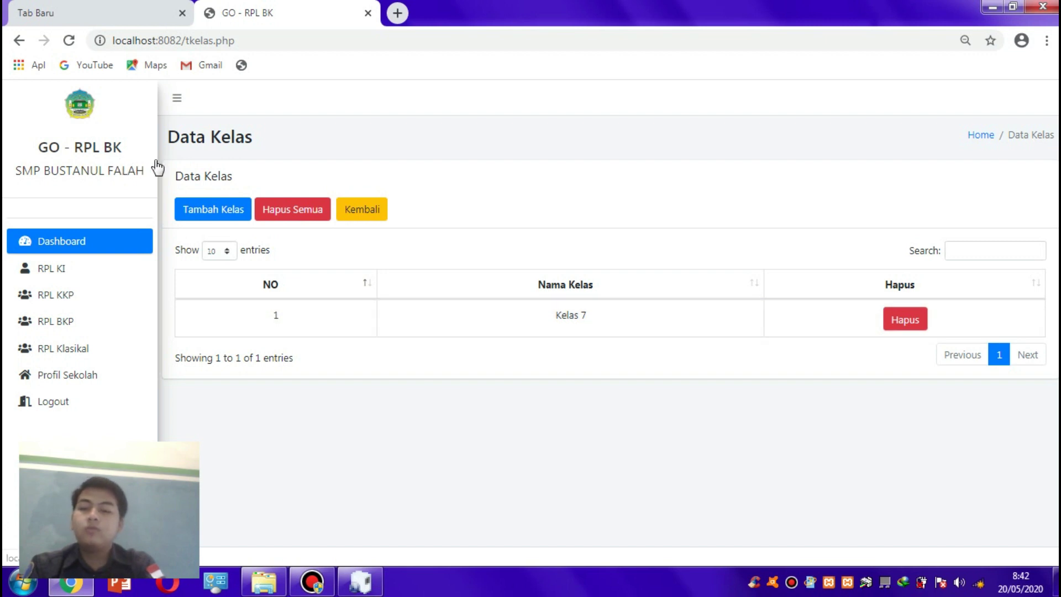
pyautogui.click(243, 213)
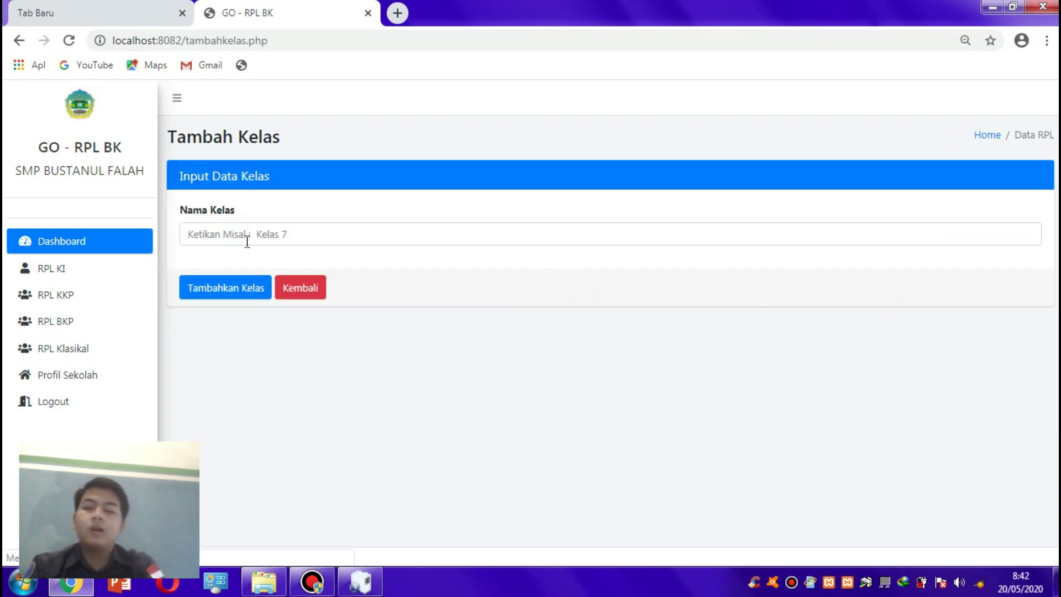
pyautogui.click(248, 239)
pyautogui.write('Kelas')
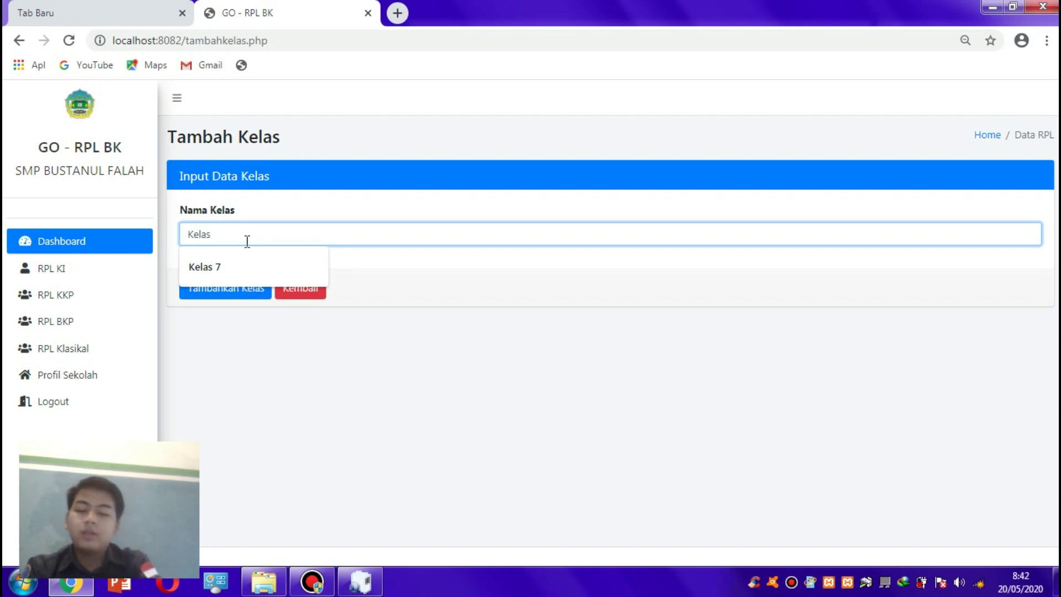
pyautogui.write(' 10 Multimedia')
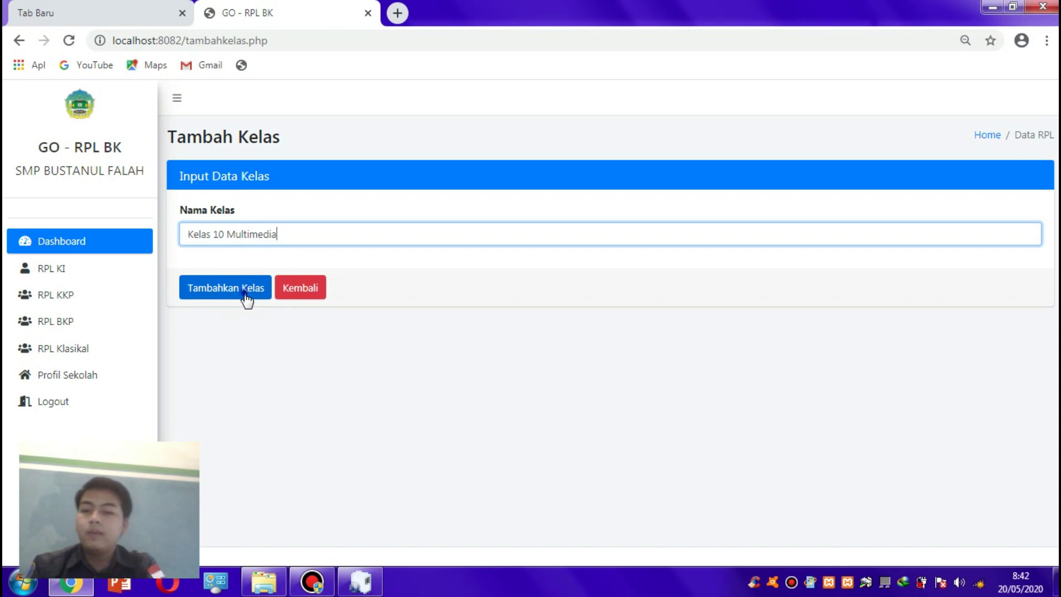
pyautogui.click(245, 294)
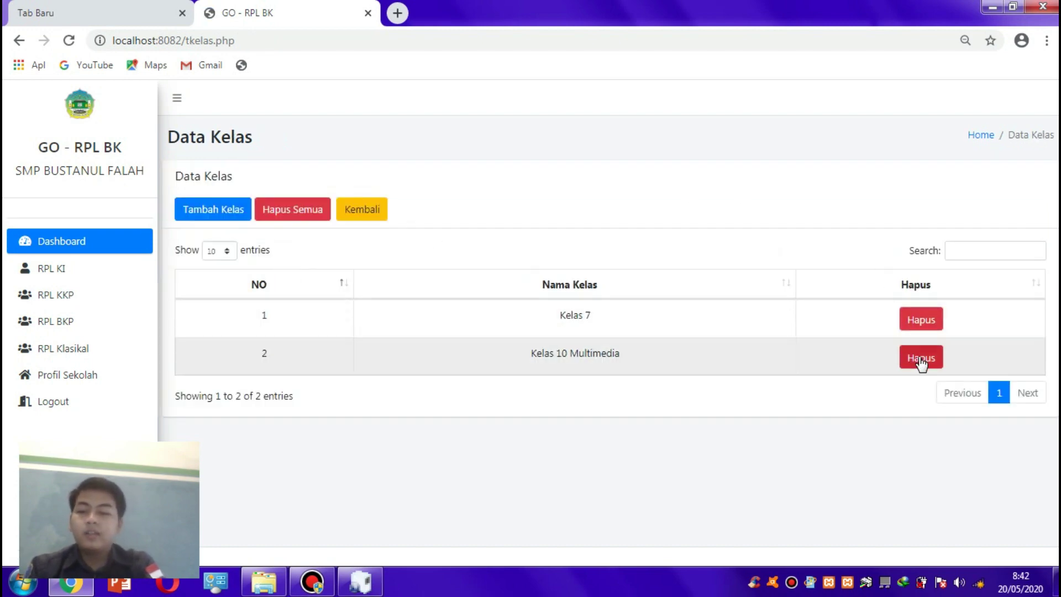
# - Delete Kelas 10 Multimedia, cancel Hapus Semua, and return to open the Data Materi list
pyautogui.click(915, 359)
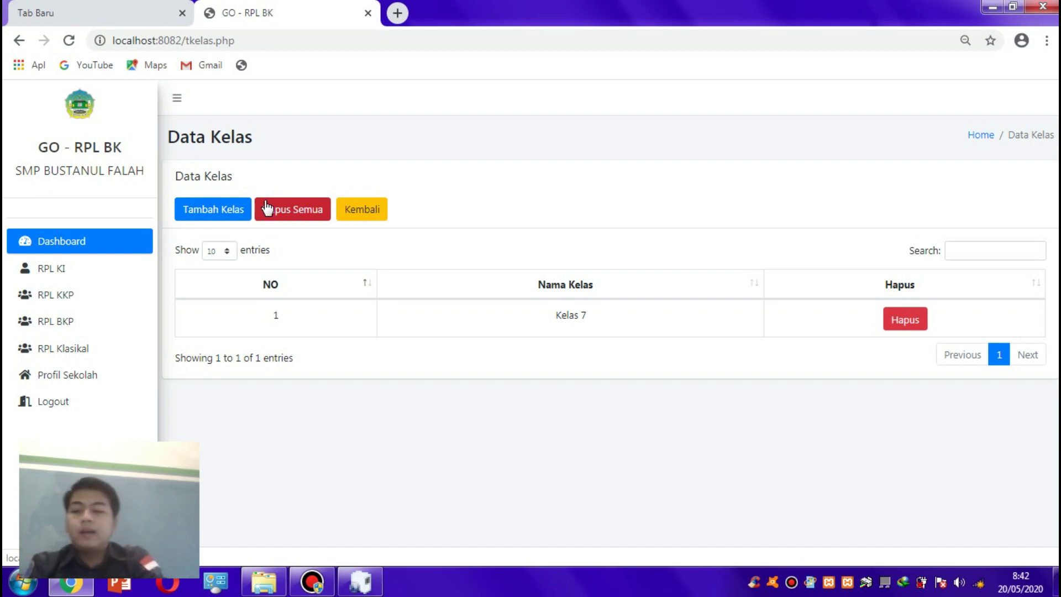
pyautogui.click(271, 214)
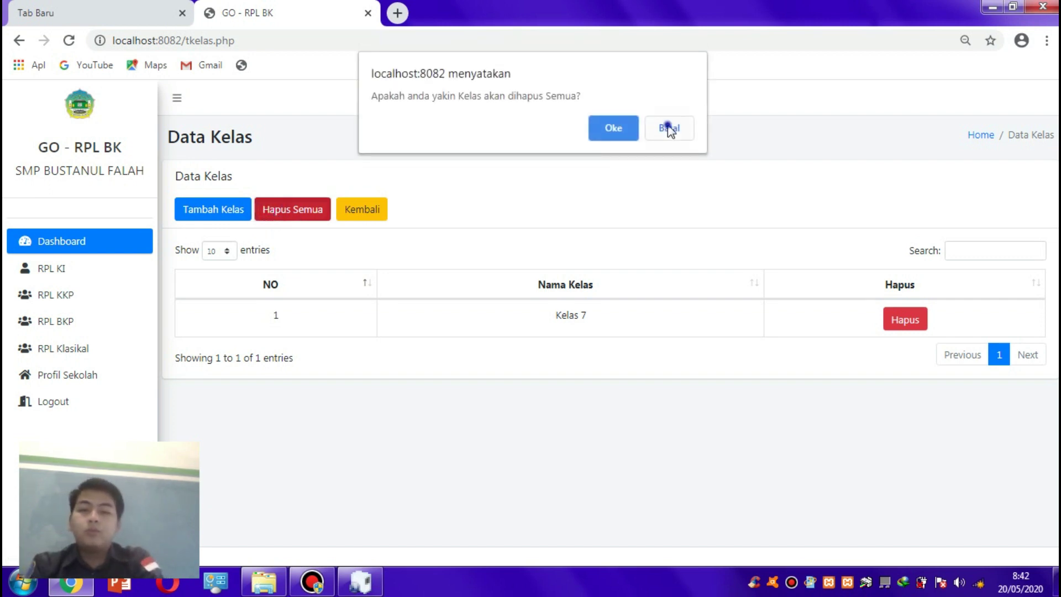
pyautogui.click(669, 128)
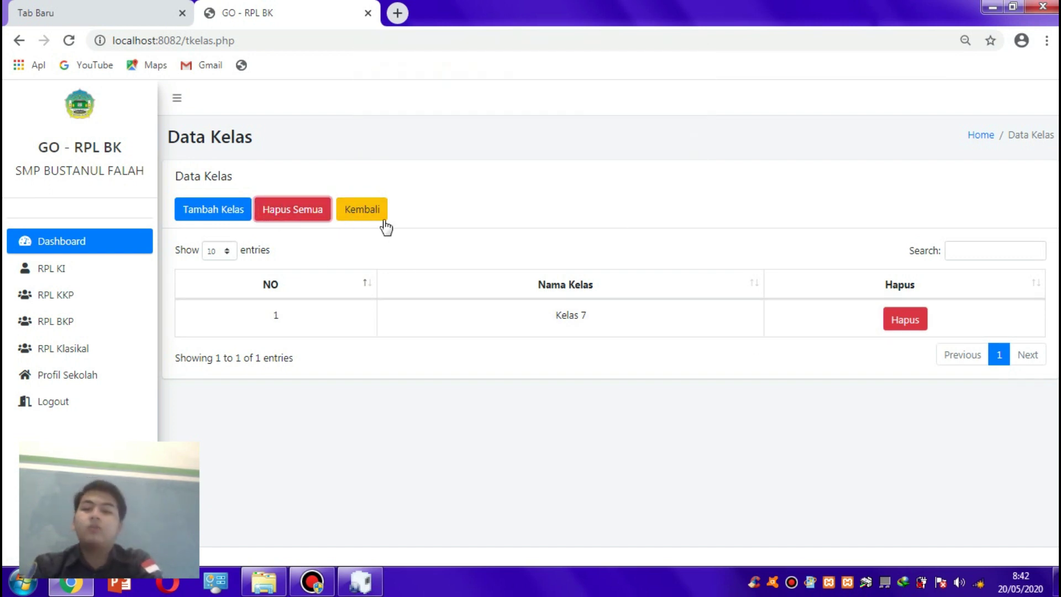
pyautogui.click(378, 216)
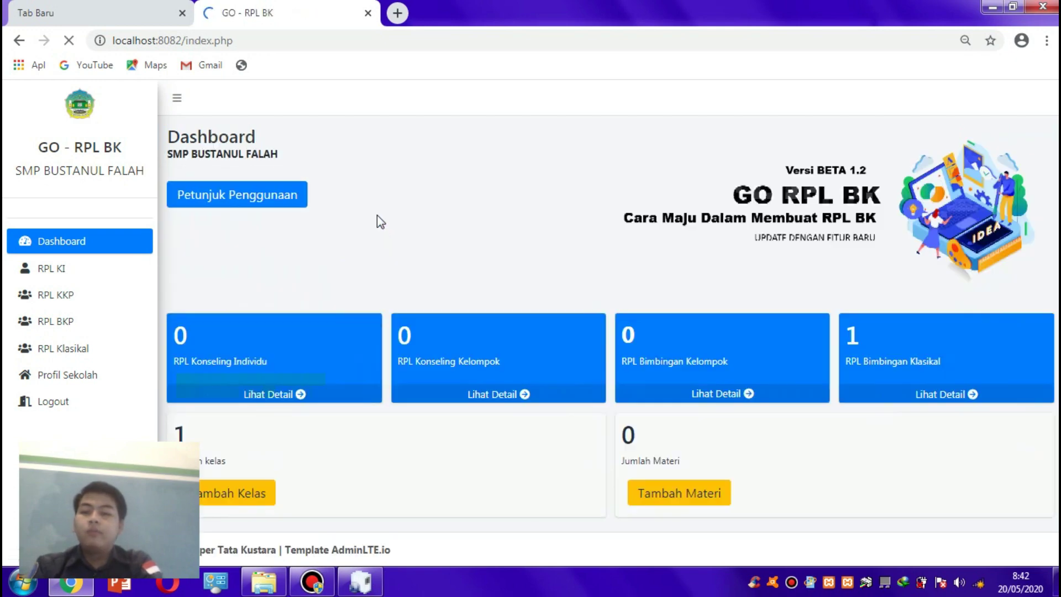
pyautogui.click(691, 485)
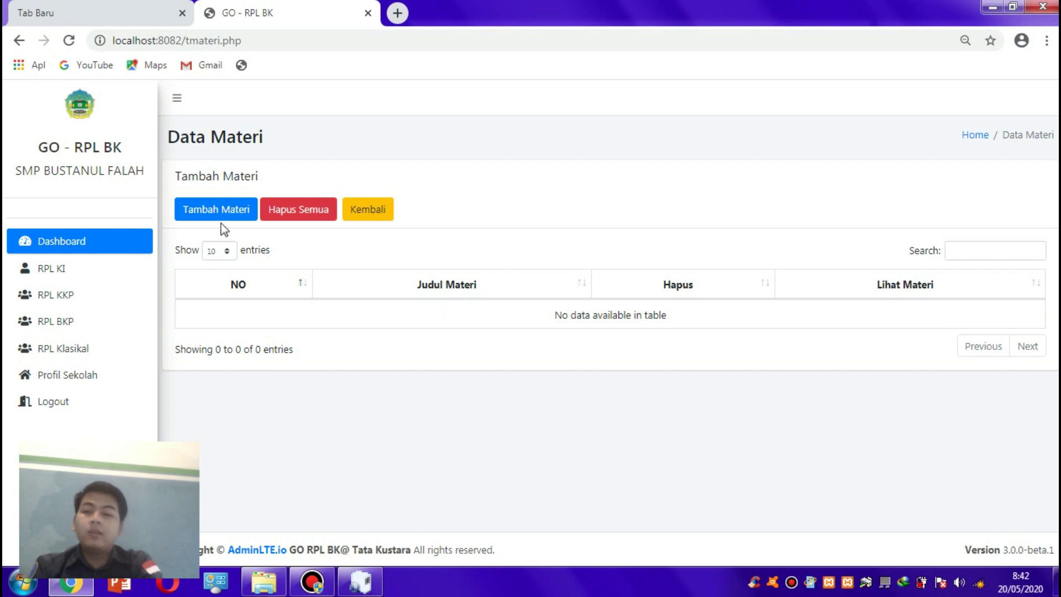
# - Start a new material titled 'Bahaya Covid 19 Bagi Kesehatan Tubuh' and copy the title
pyautogui.click(230, 207)
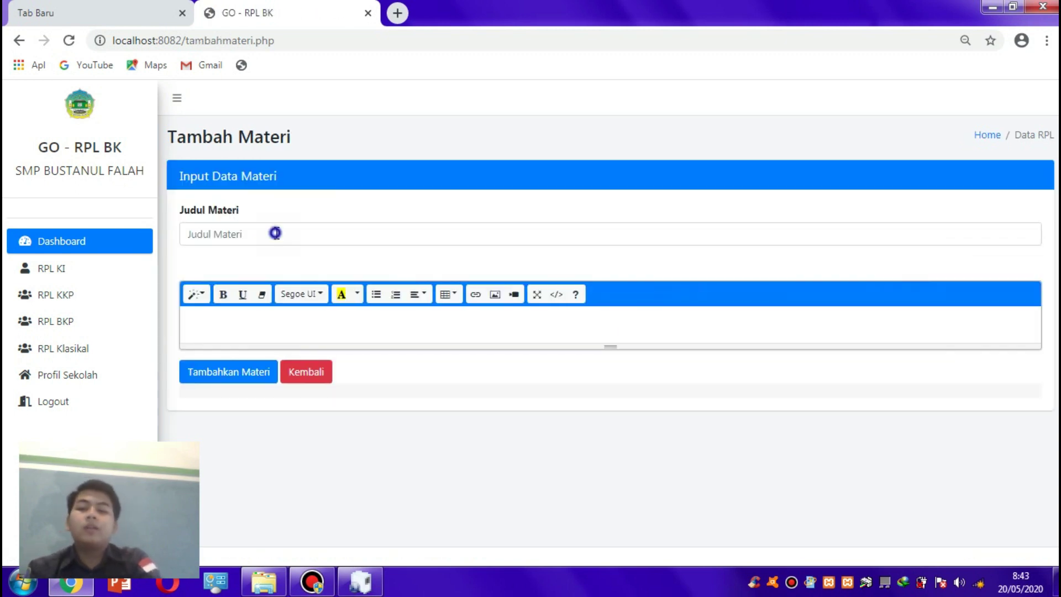
pyautogui.click(277, 233)
pyautogui.write('Bahaya')
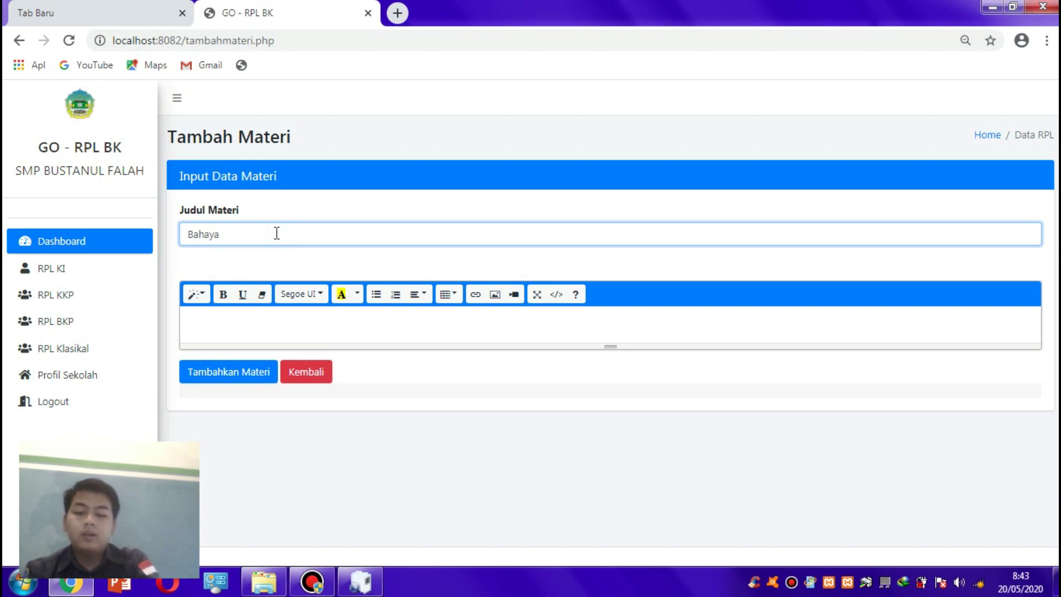
pyautogui.write(' Covid 19 Bagi Kesehatan Tubuh')
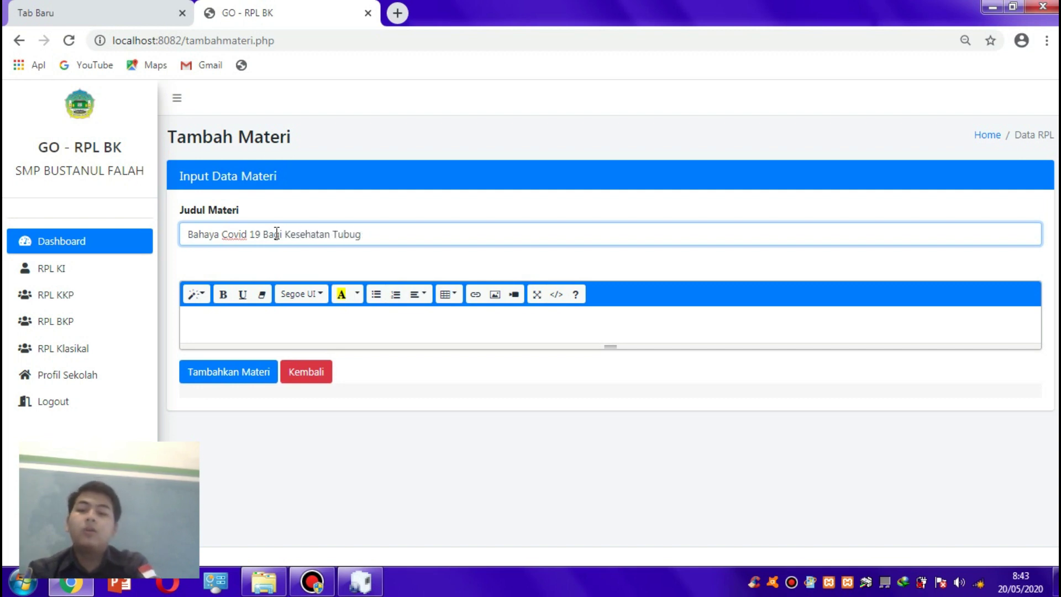
pyautogui.click(267, 309)
pyautogui.tripleClick(306, 235)
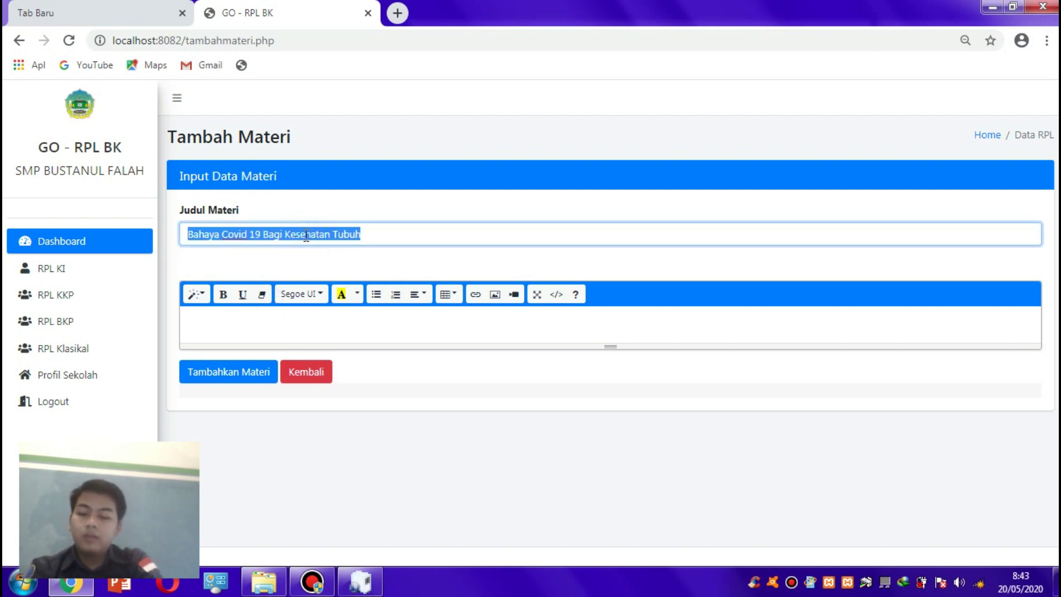
# - Paste the title repeatedly into the body to build three paragraphs of text
pyautogui.click(289, 320)
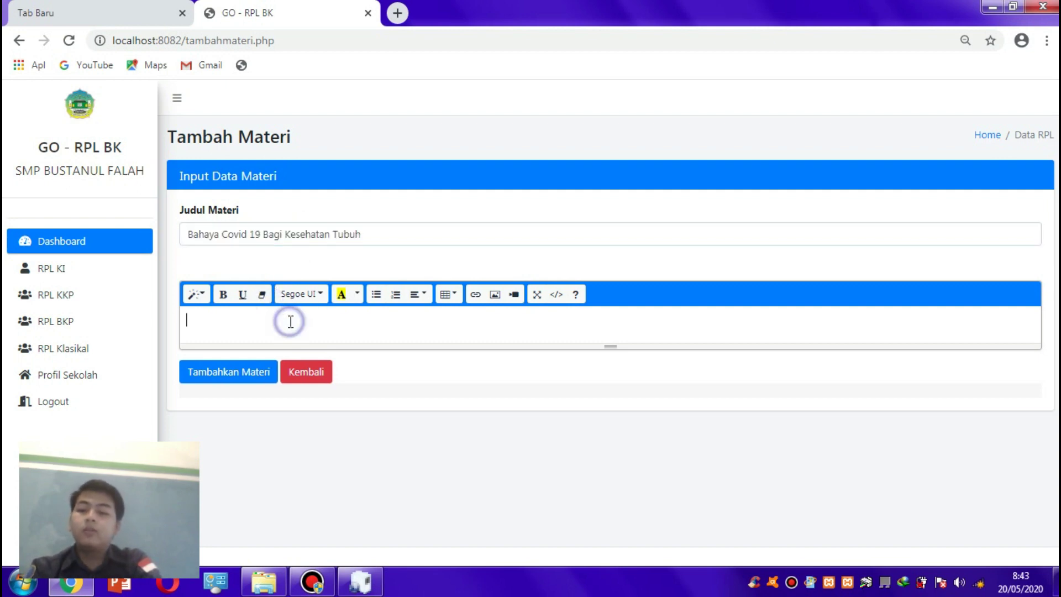
pyautogui.hotkey('ctrl', 'v')
pyautogui.hotkey('ctrl', 'v')
pyautogui.hotkey('ctrl', 'v')
pyautogui.hotkey('ctrl', 'v')
pyautogui.hotkey('ctrl', 'v')
pyautogui.hotkey('ctrl', 'v')
pyautogui.hotkey('ctrl', 'v')
pyautogui.hotkey('ctrl', 'v')
pyautogui.hotkey('ctrl', 'v')
pyautogui.hotkey('ctrl', 'v')
pyautogui.hotkey('ctrl', 'v')
pyautogui.hotkey('ctrl', 'v')
pyautogui.hotkey('ctrl', 'v')
pyautogui.hotkey('ctrl', 'v')
pyautogui.hotkey('ctrl', 'v')
pyautogui.hotkey('ctrl', 'v')
pyautogui.hotkey('ctrl', 'v')
pyautogui.hotkey('ctrl', 'v')
pyautogui.hotkey('ctrl', 'v')
pyautogui.hotkey('ctrl', 'v')
pyautogui.hotkey('ctrl', 'v')
pyautogui.hotkey('ctrl', 'v')
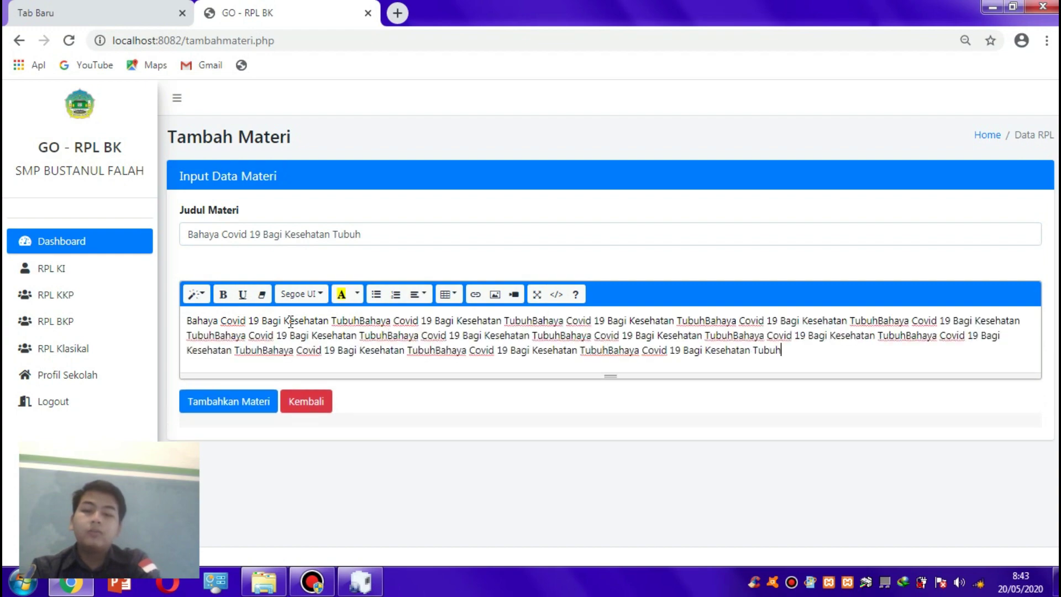
pyautogui.hotkey('ctrl', 'a')
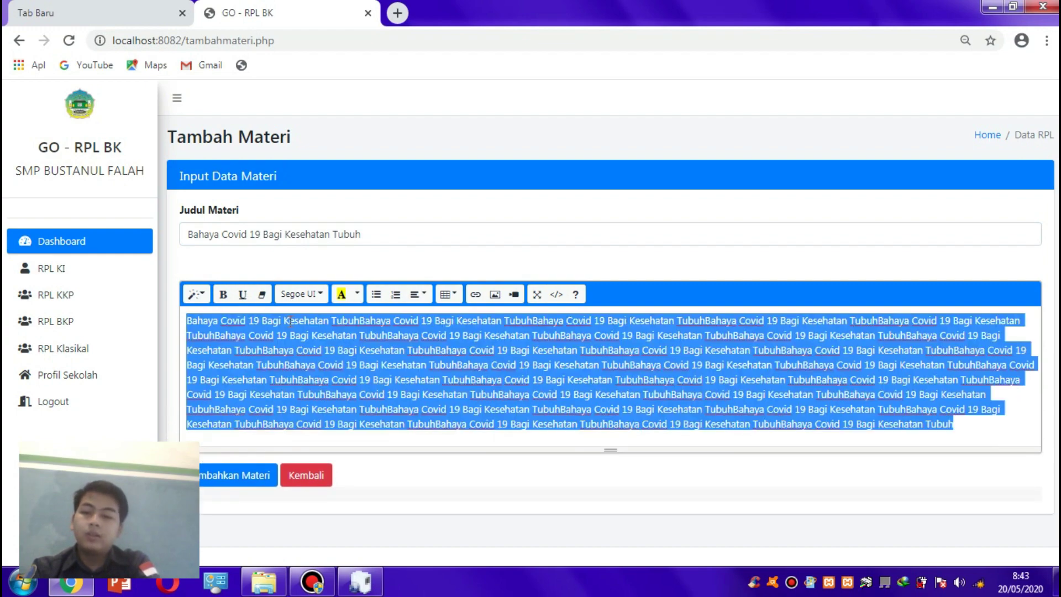
pyautogui.press('Right')
pyautogui.hotkey('ctrl', 'v')
pyautogui.hotkey('ctrl', 'v')
pyautogui.hotkey('ctrl', 'v')
pyautogui.hotkey('ctrl', 'v')
pyautogui.hotkey('ctrl', 'v')
pyautogui.hotkey('ctrl', 'v')
pyautogui.hotkey('ctrl', 'v')
pyautogui.press('Return')
pyautogui.hotkey('ctrl', 'a')
pyautogui.hotkey('ctrl', 'c')
pyautogui.press('Right')
pyautogui.hotkey('ctrl', 'v')
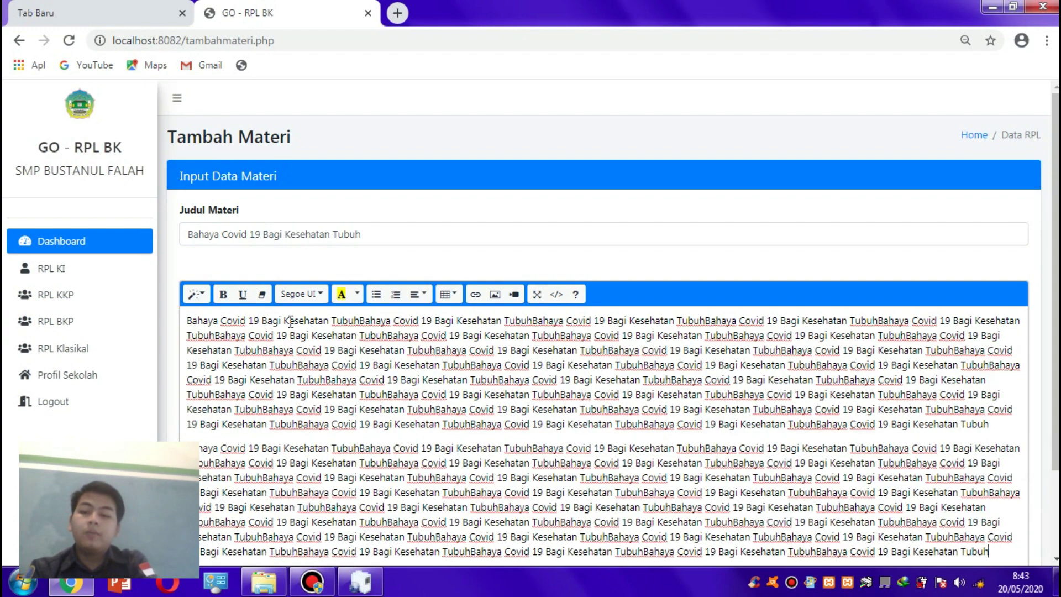
pyautogui.hotkey('ctrl', 'z')
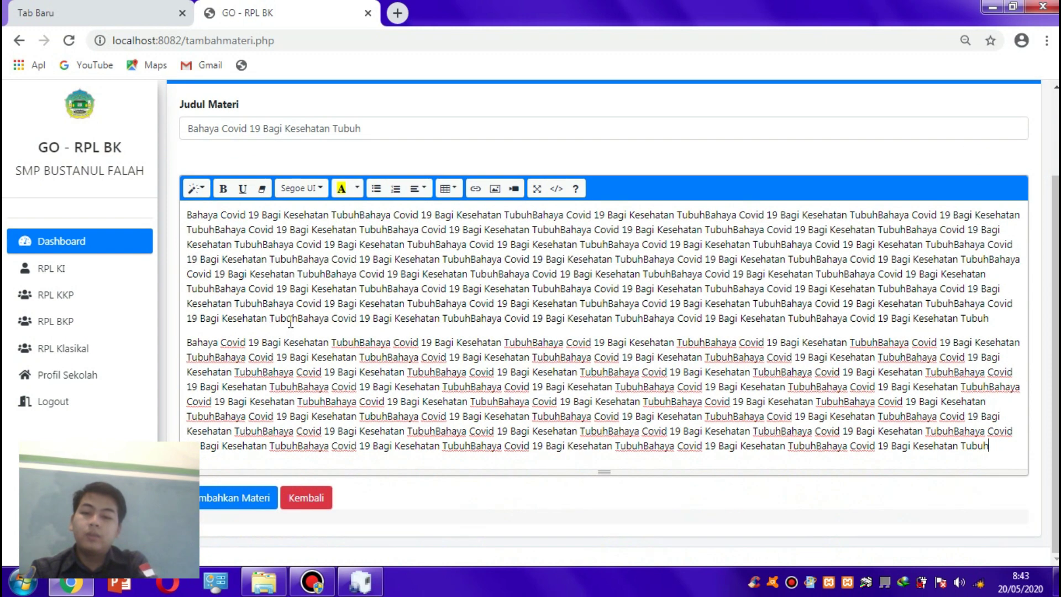
pyautogui.hotkey('ctrl', 'v')
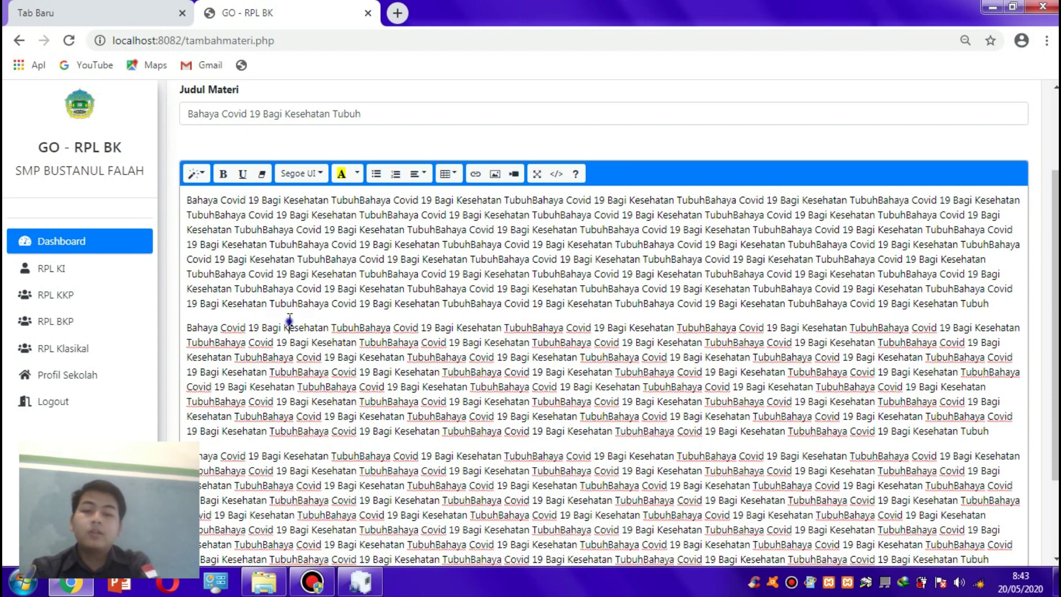
# - Justify all three body paragraphs
pyautogui.moveTo(289, 321); pyautogui.dragTo(219, 201)
pyautogui.hotkey('ctrl', 'a')
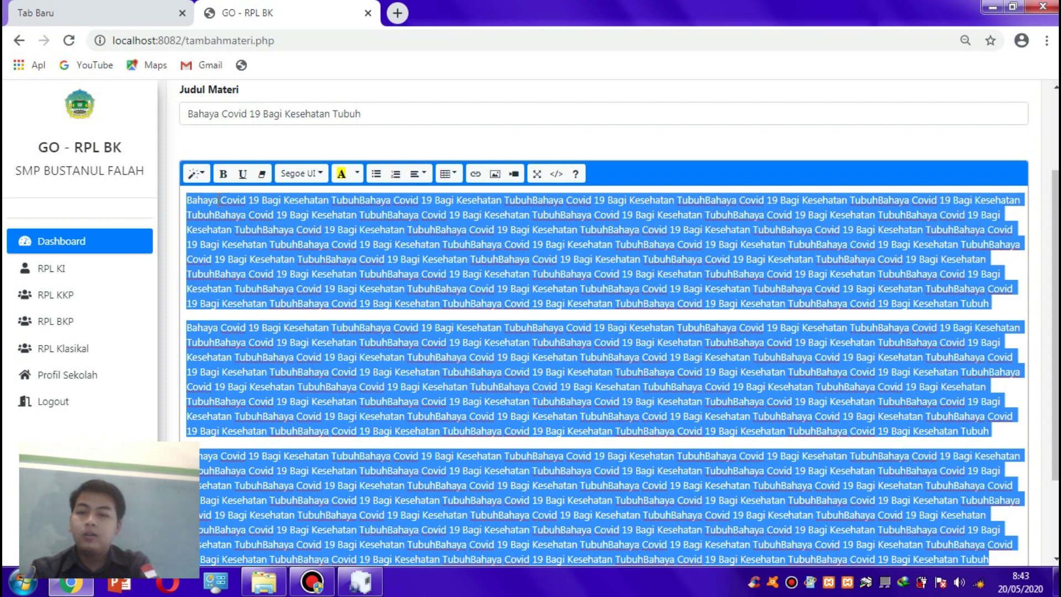
pyautogui.click(417, 173)
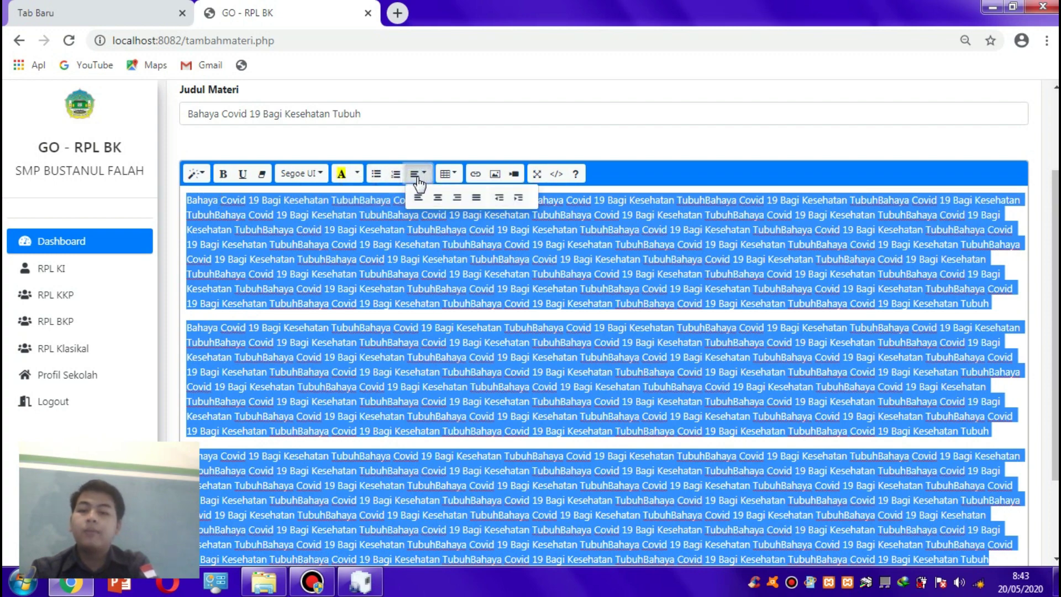
pyautogui.click(476, 197)
pyautogui.moveTo(398, 278); pyautogui.dragTo(426, 189)
pyautogui.scroll(1, 483, 138)
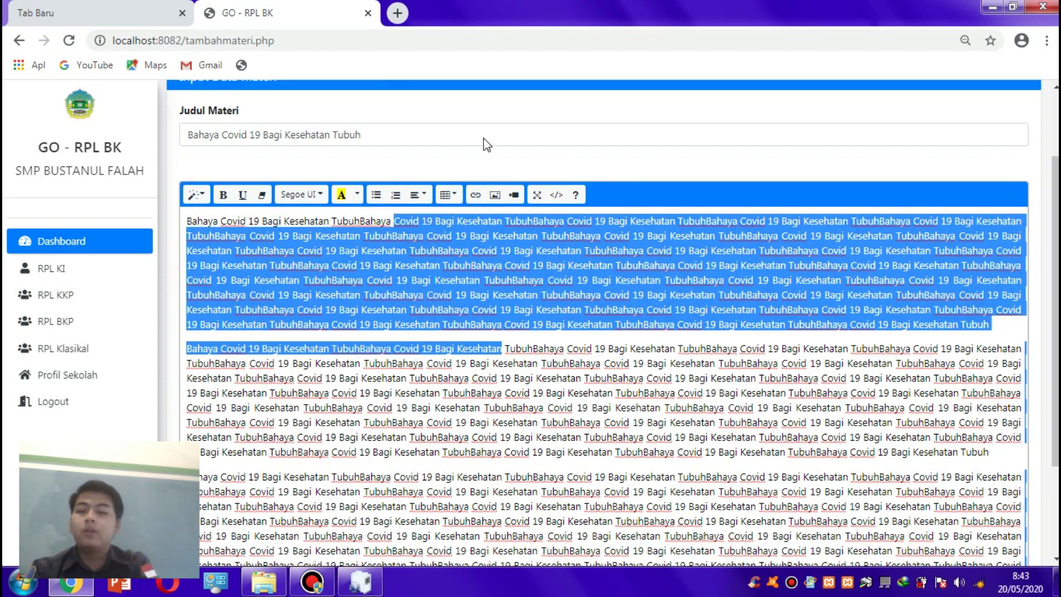
pyautogui.scroll(1, 741, 258)
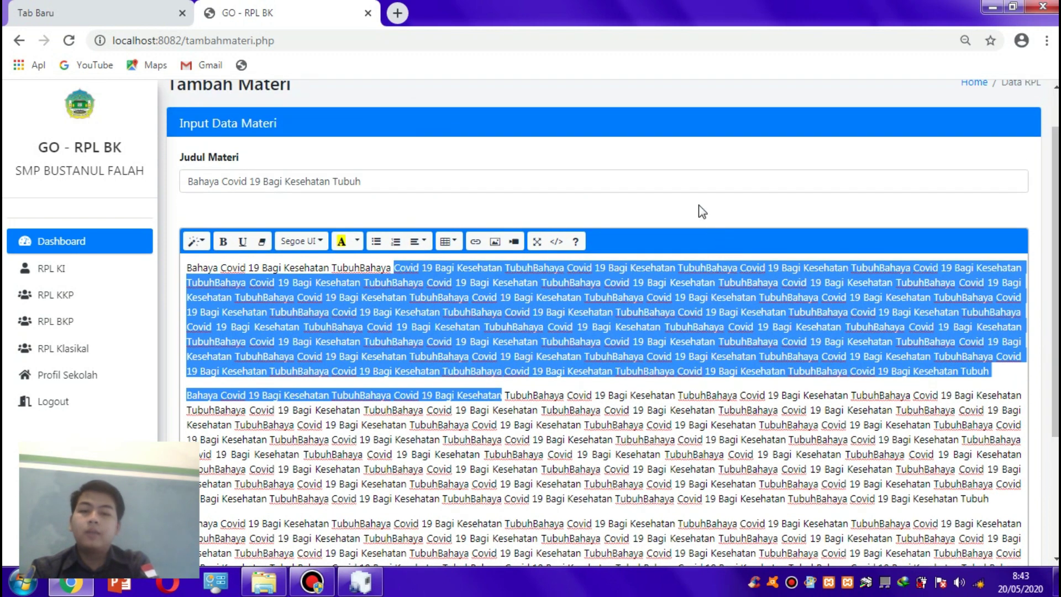
pyautogui.click(702, 212)
# - Save the material and return to the Dashboard
pyautogui.scroll(-3, 421, 195)
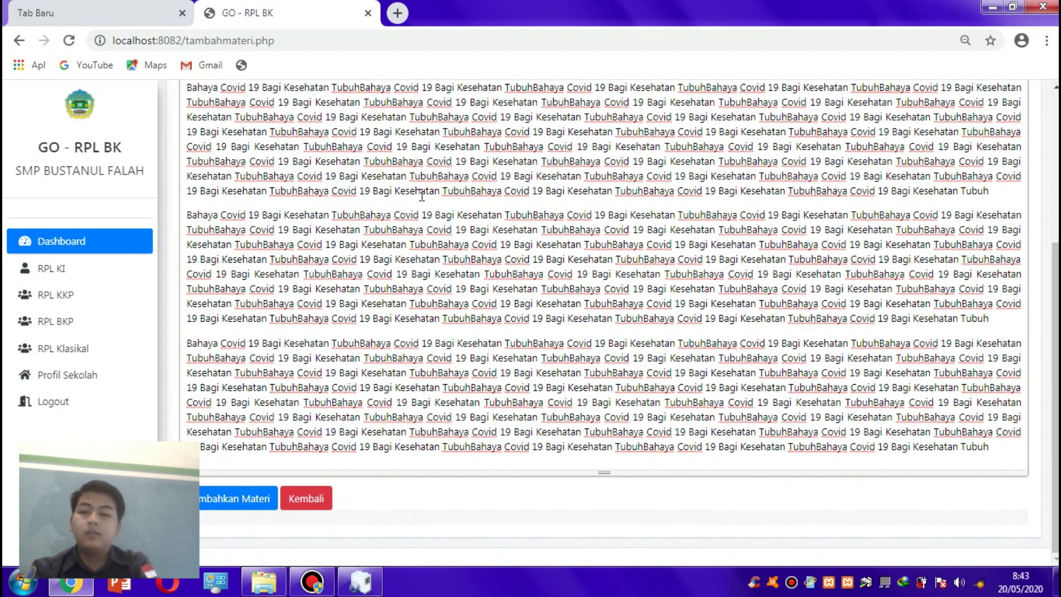
pyautogui.click(250, 501)
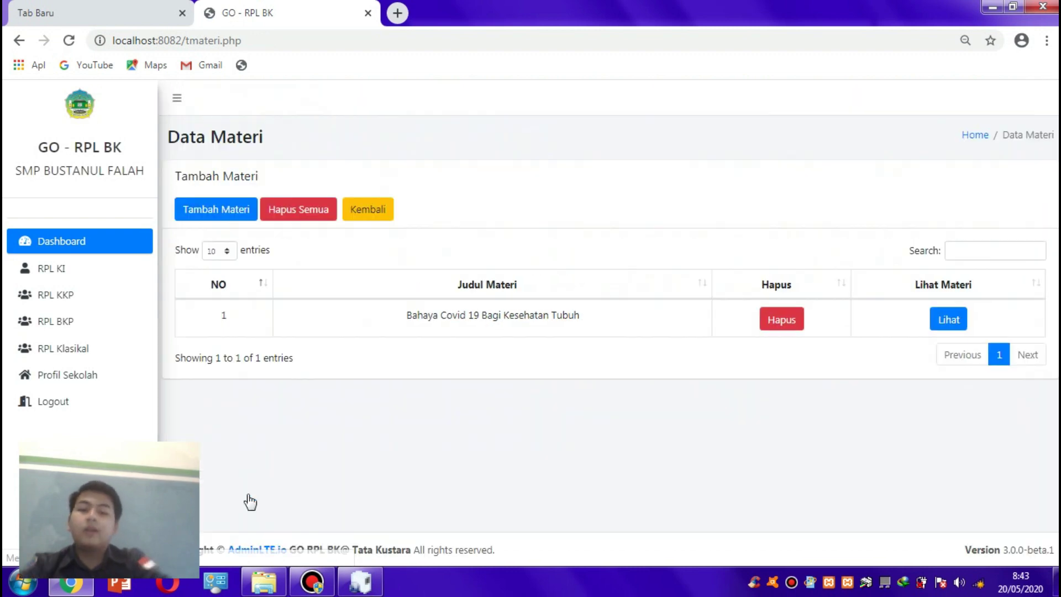
pyautogui.click(104, 242)
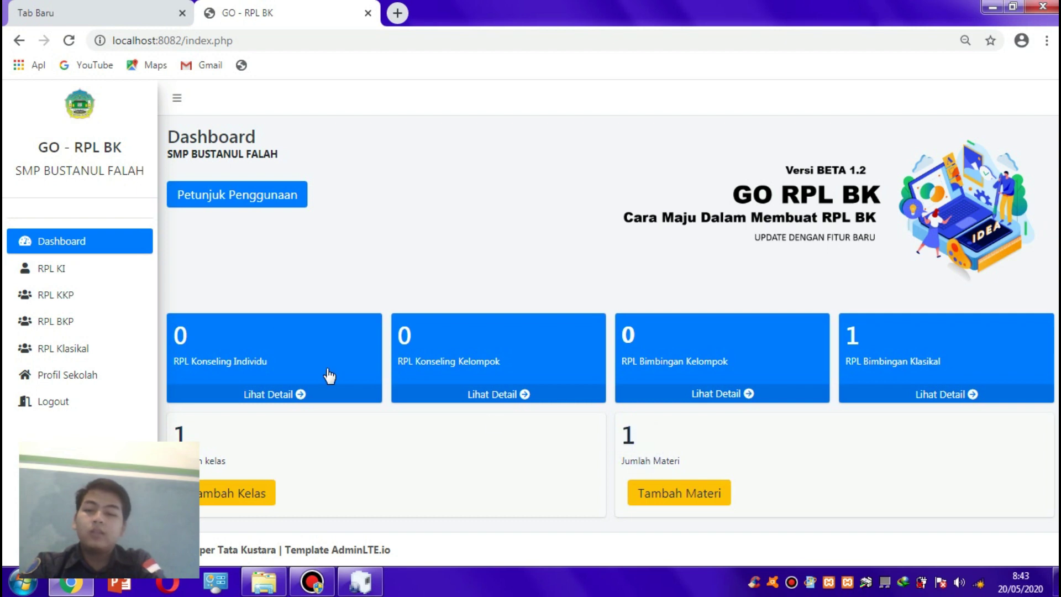
# - Start a new individual counselling RPL with counsellee name K1
pyautogui.click(98, 264)
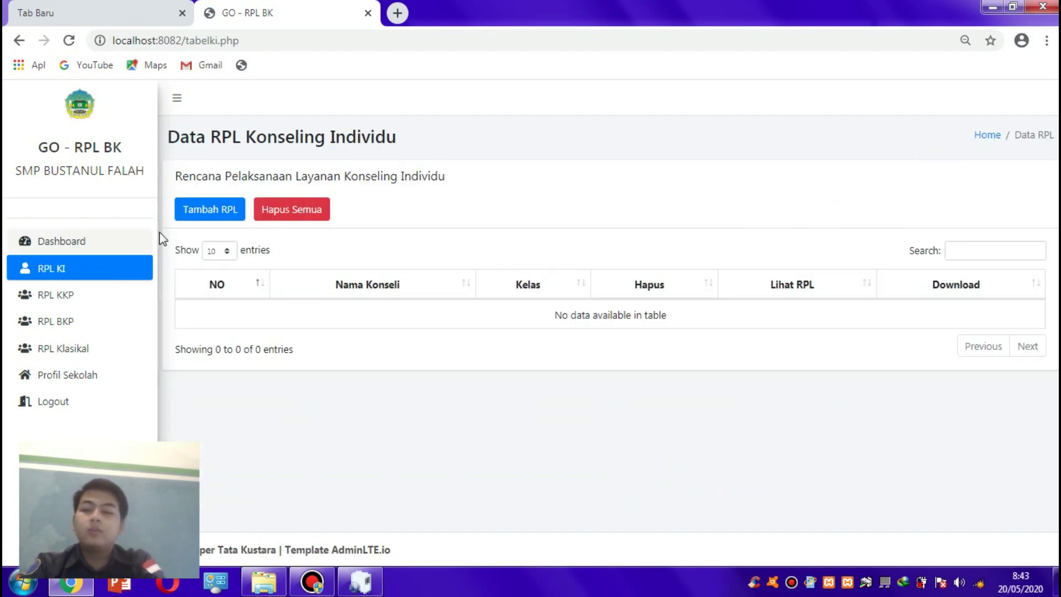
pyautogui.click(214, 211)
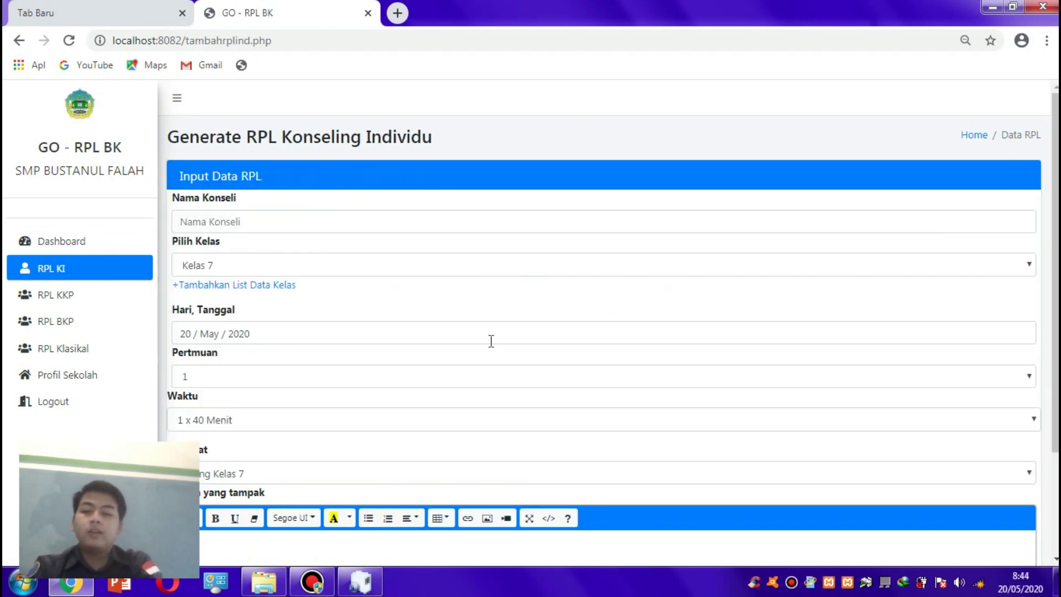
pyautogui.scroll(-3, 490, 340)
pyautogui.scroll(3, 964, 103)
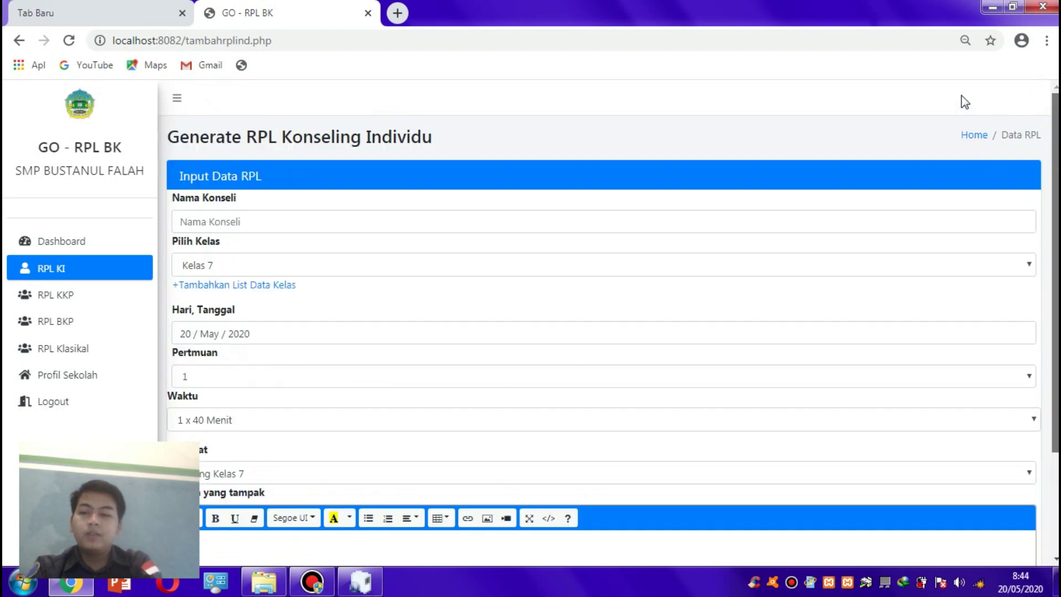
pyautogui.click(804, 222)
pyautogui.write('K1')
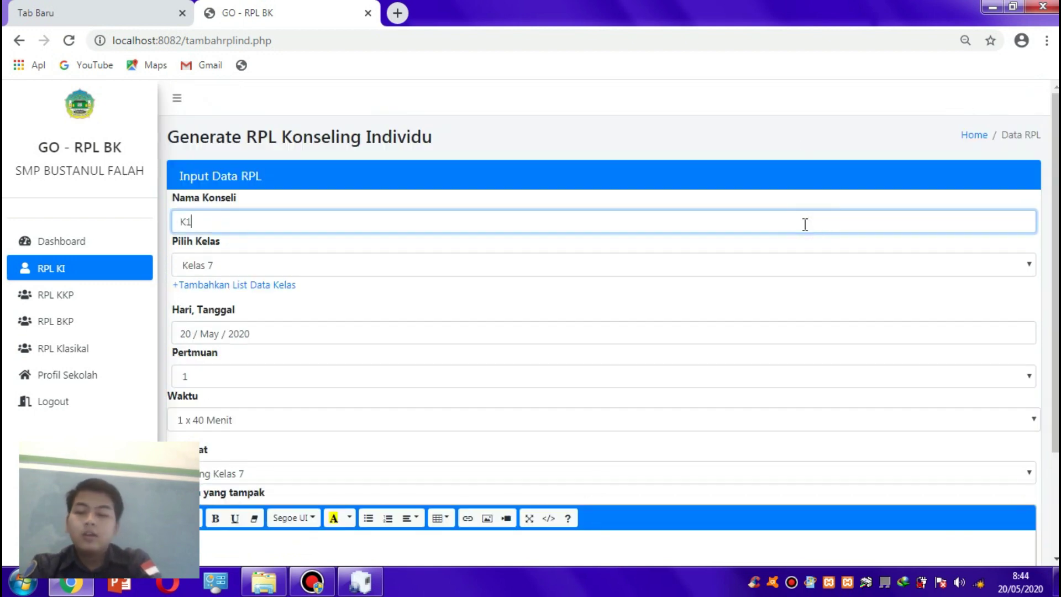
# - Keep Kelas 7, set Pertemuan to 2, and keep Waktu at 1 x 40 Menit
pyautogui.moveTo(1040, 177); pyautogui.dragTo(1048, 267)
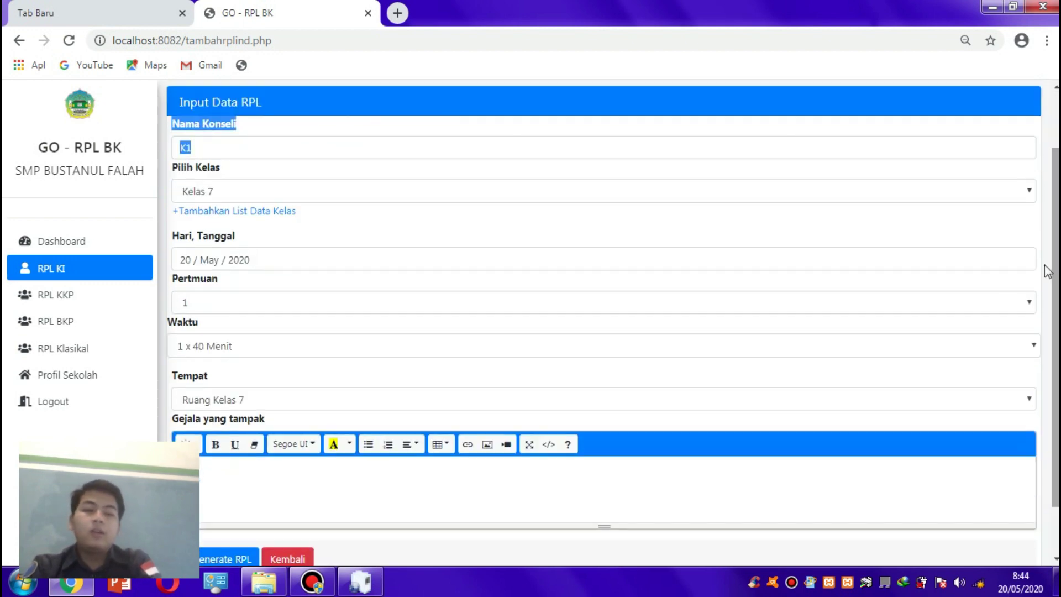
pyautogui.click(854, 195)
pyautogui.click(547, 249)
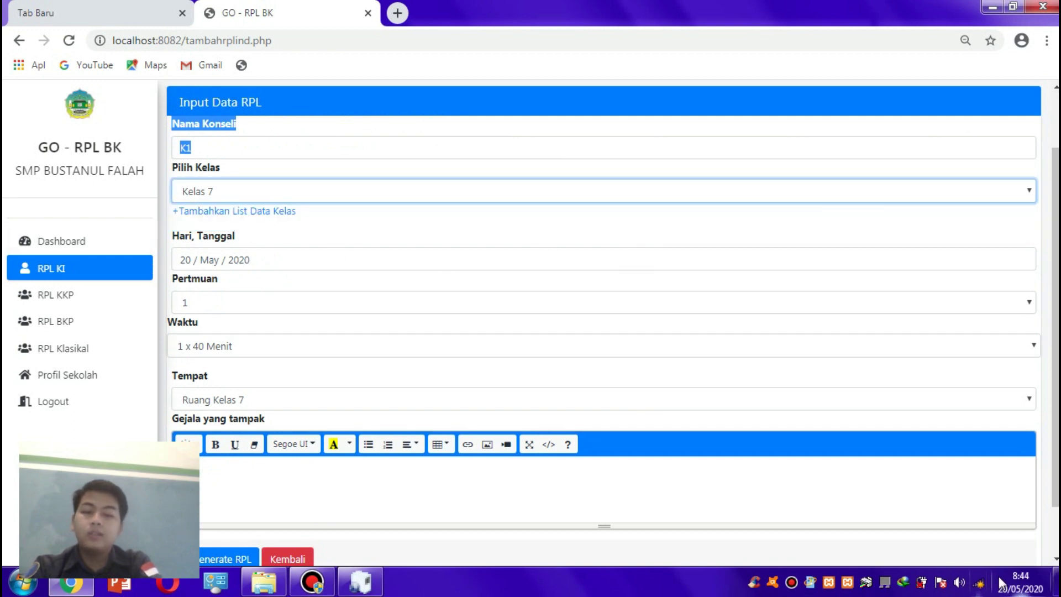
pyautogui.click(340, 296)
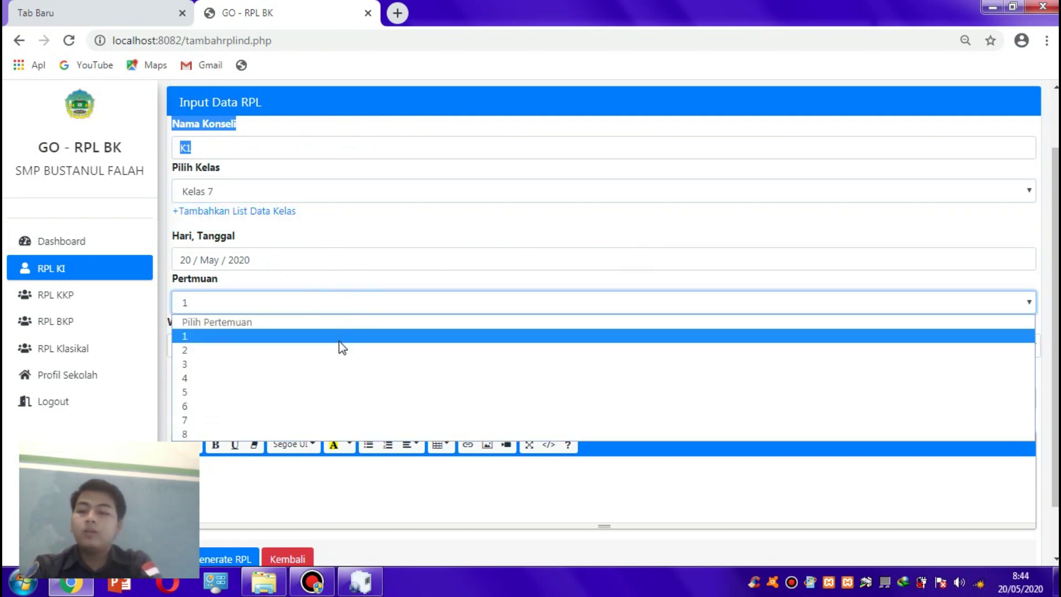
pyautogui.click(339, 349)
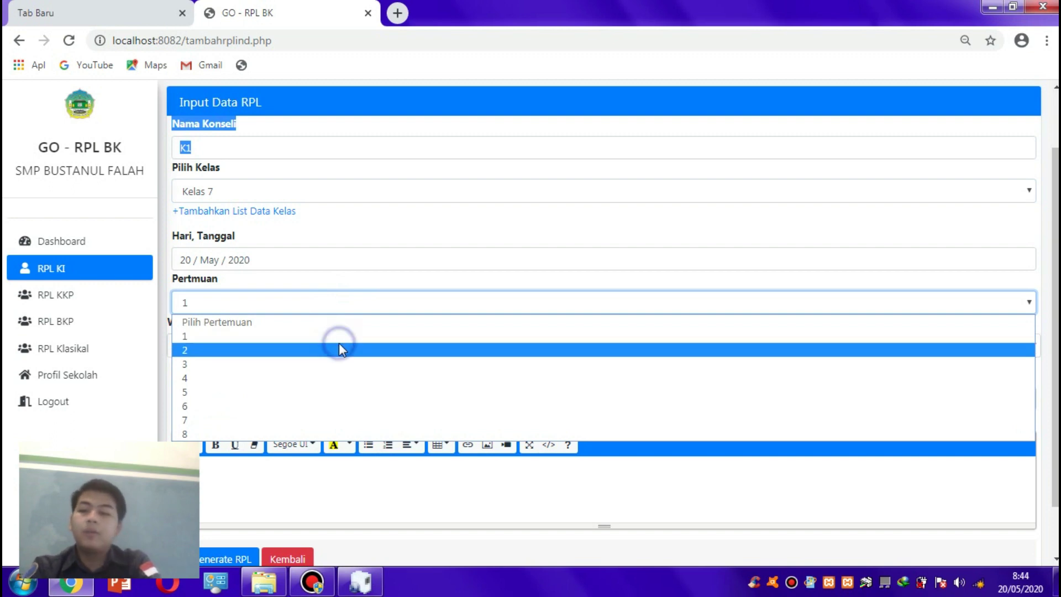
pyautogui.click(332, 345)
pyautogui.click(306, 339)
pyautogui.click(306, 340)
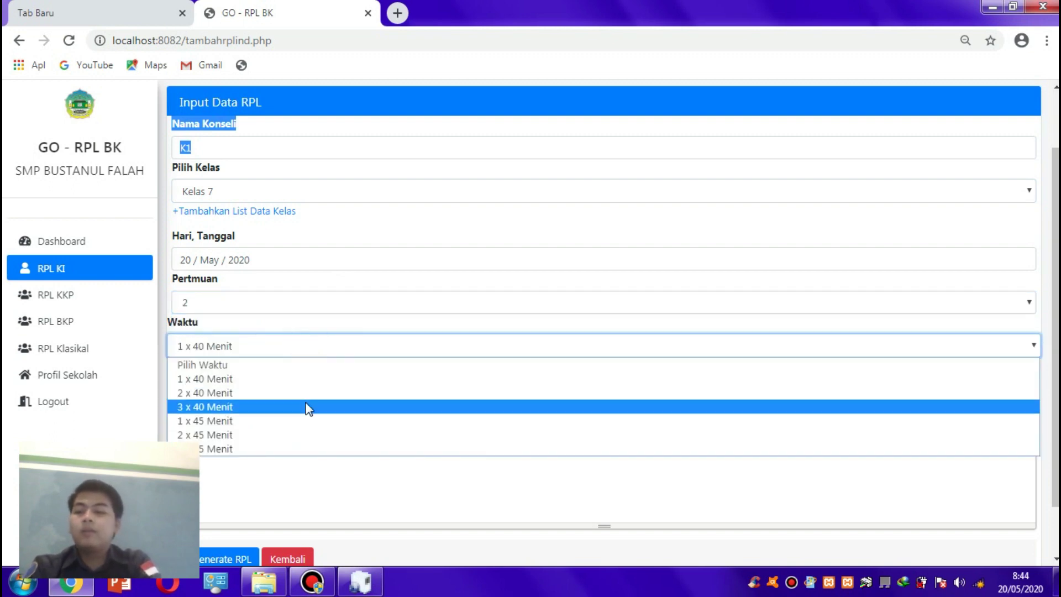
pyautogui.click(296, 381)
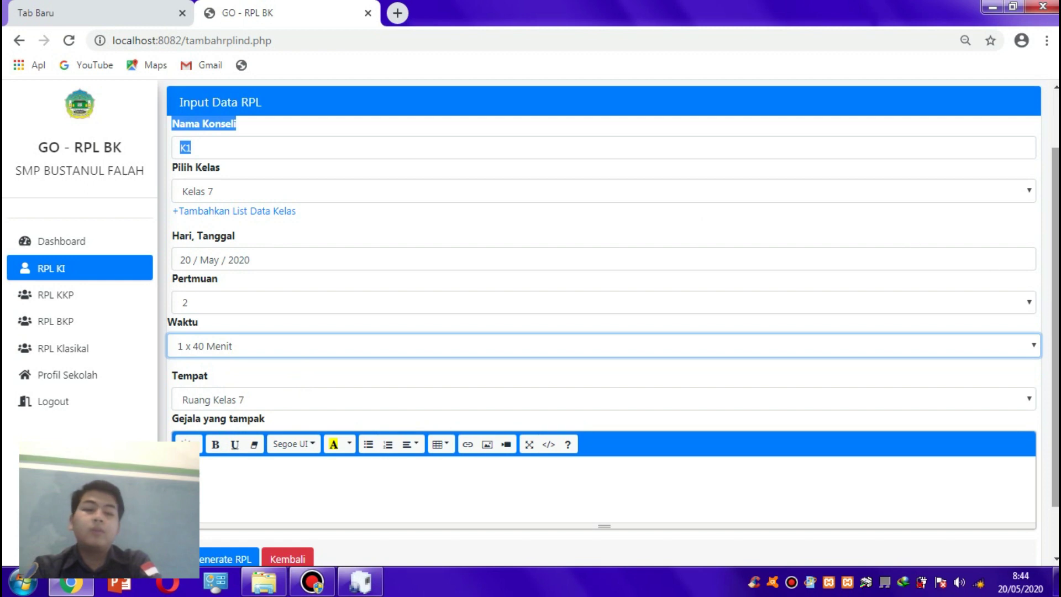
pyautogui.scroll(-1, 913, 234)
# - Enter three symptoms: Anak malas belajar, sering terlambat masuk sekolah, prestasi belajar menurun
pyautogui.click(335, 404)
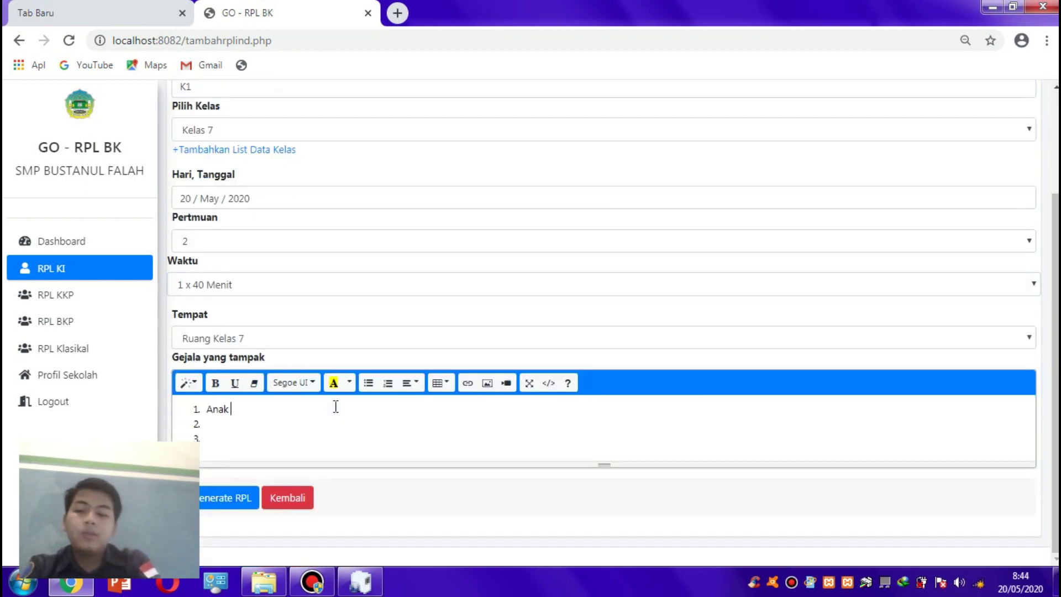
pyautogui.write('Anak malas bela')
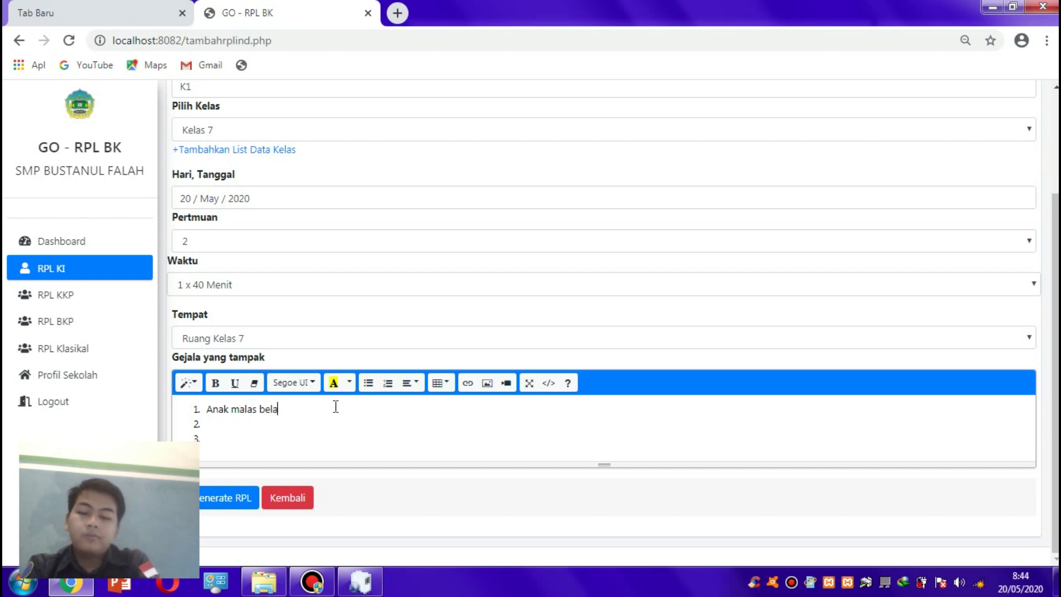
pyautogui.write('jar')
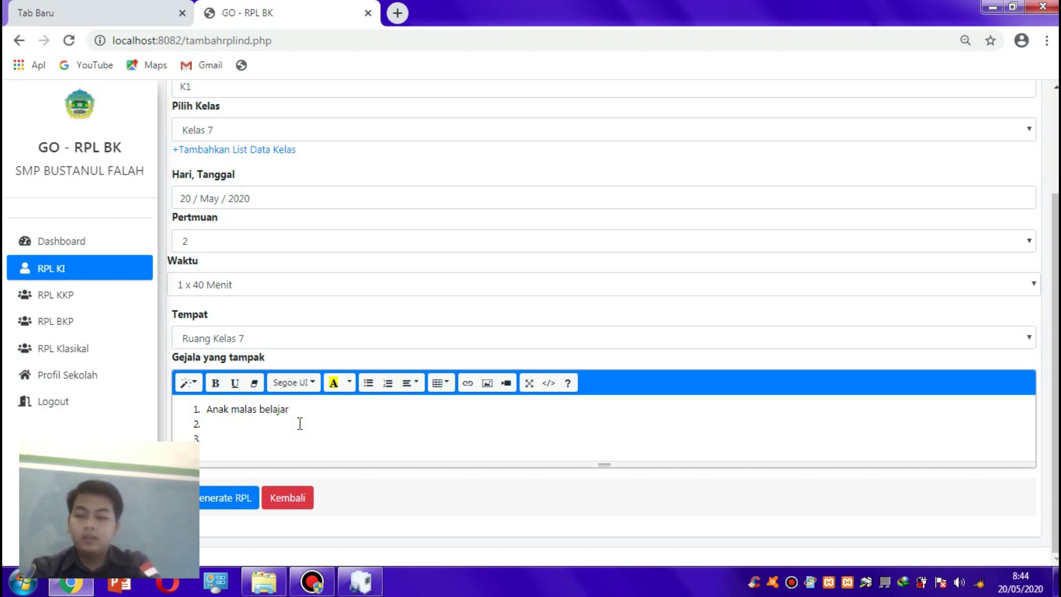
pyautogui.write('nak ')
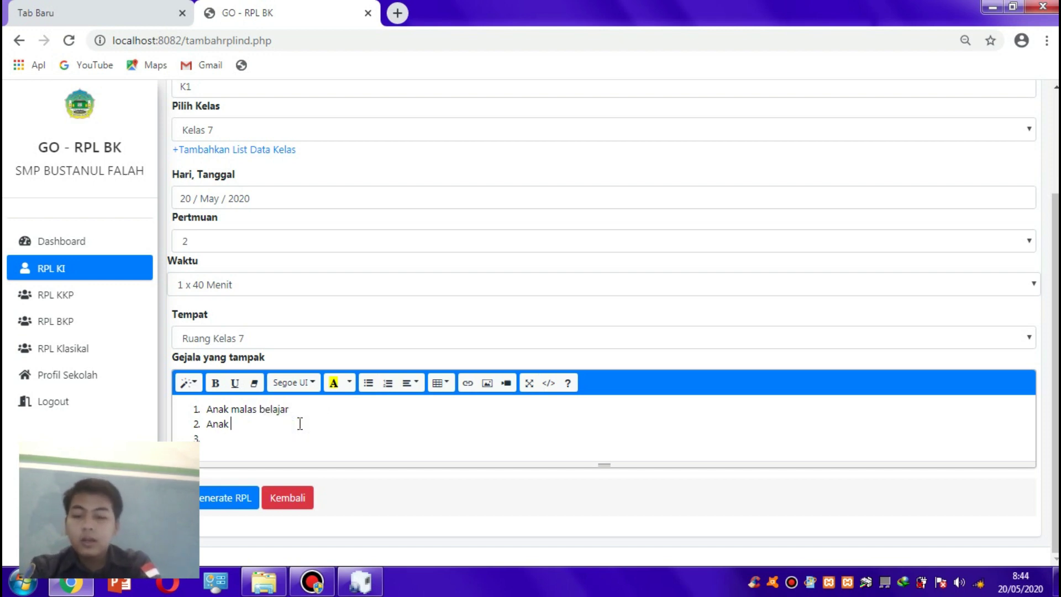
pyautogui.write('Serting ')
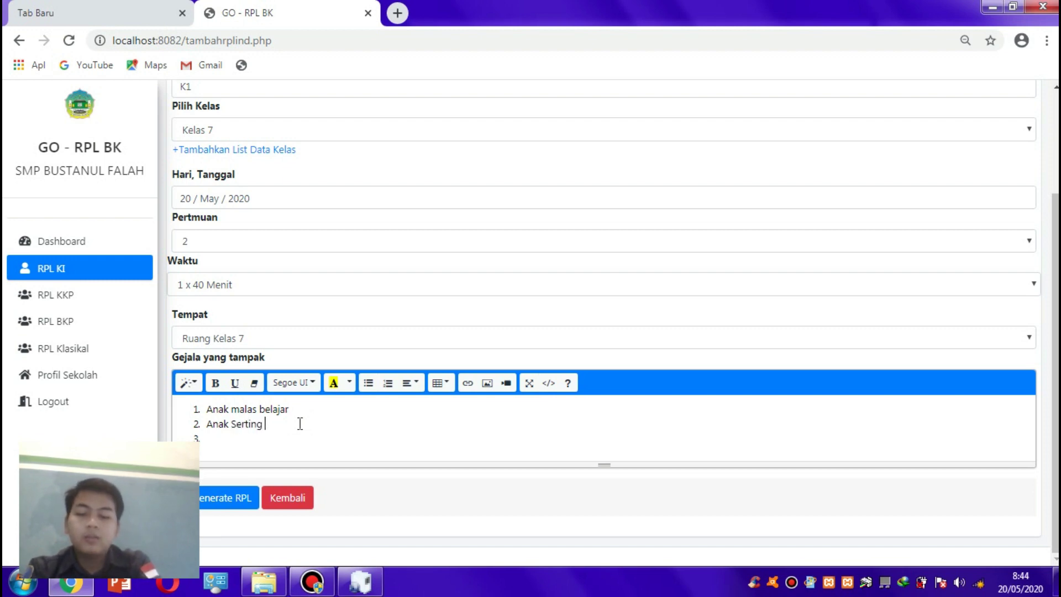
pyautogui.write('terla')
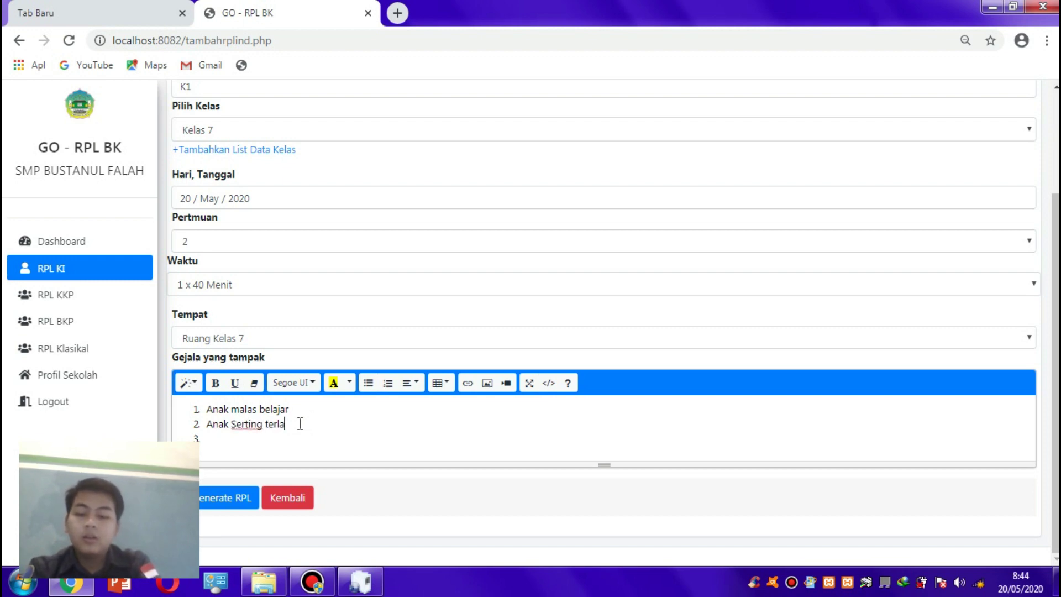
pyautogui.write('mabat masuk')
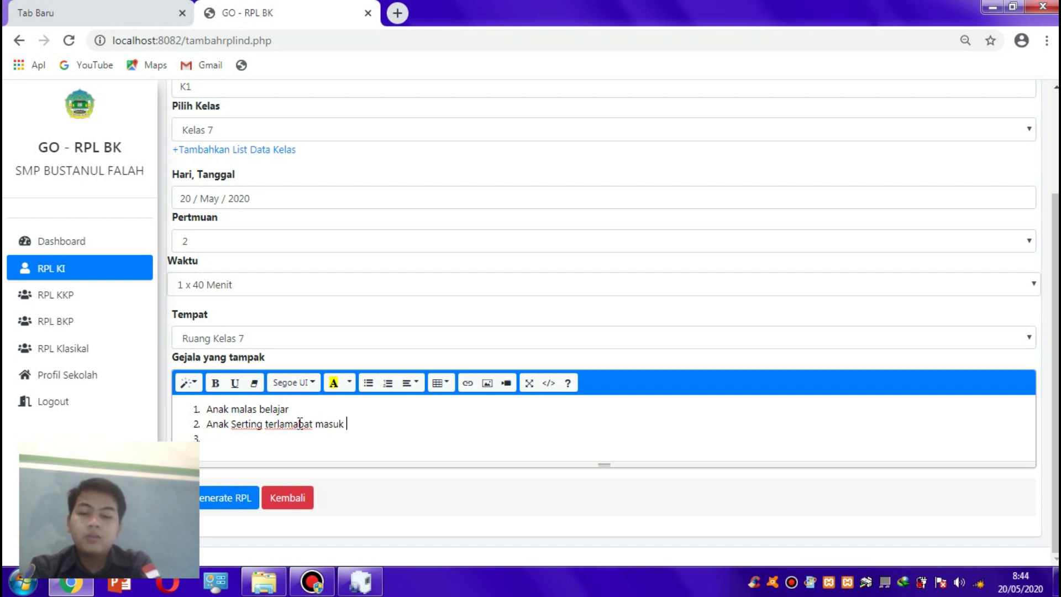
pyautogui.press('Return')
pyautogui.write('ekola')
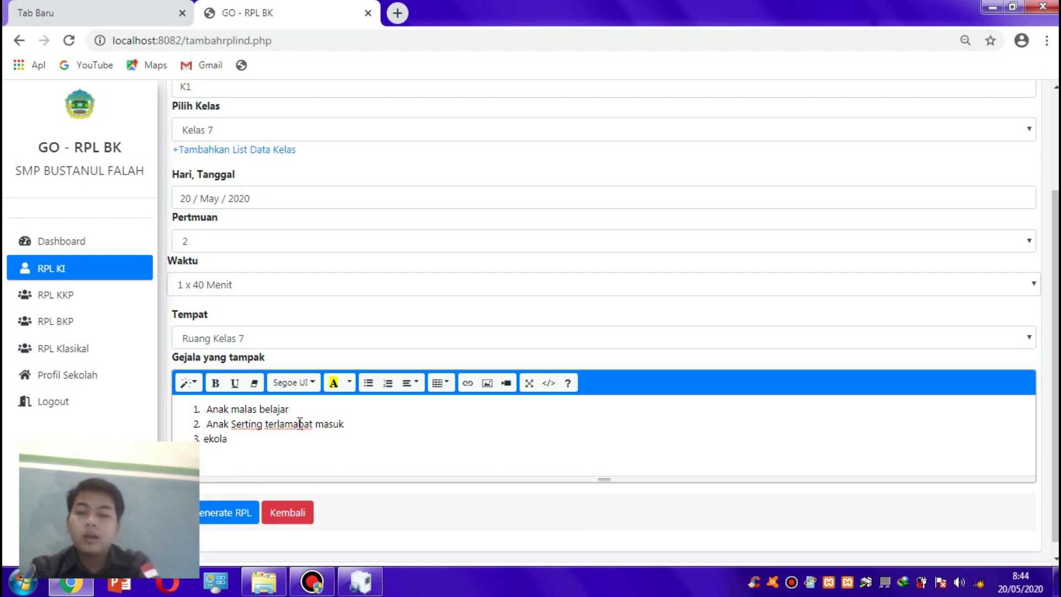
pyautogui.press('BackSpace')
pyautogui.click(357, 426)
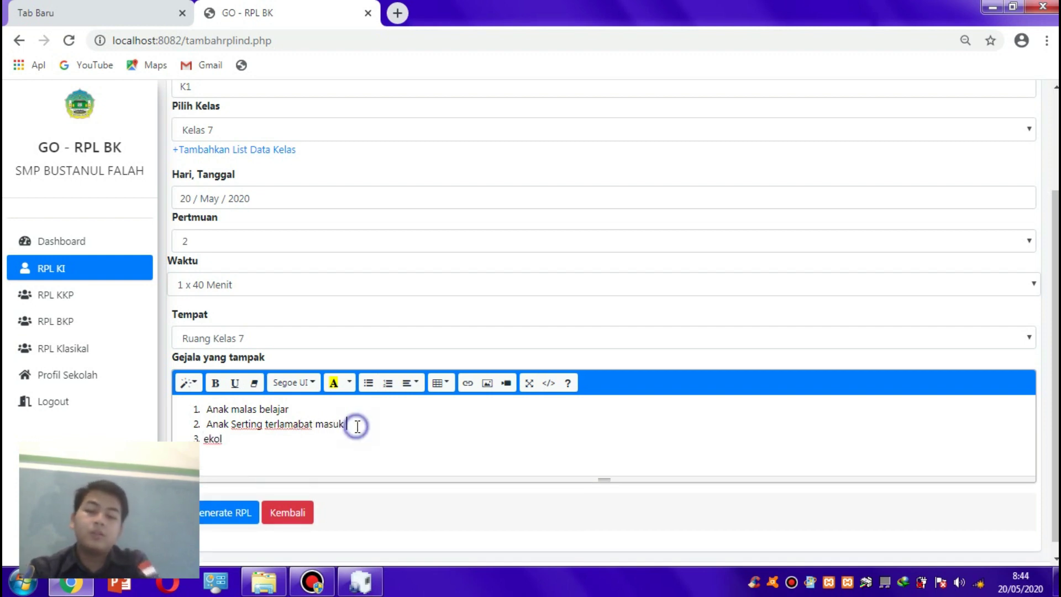
pyautogui.write('sekolah')
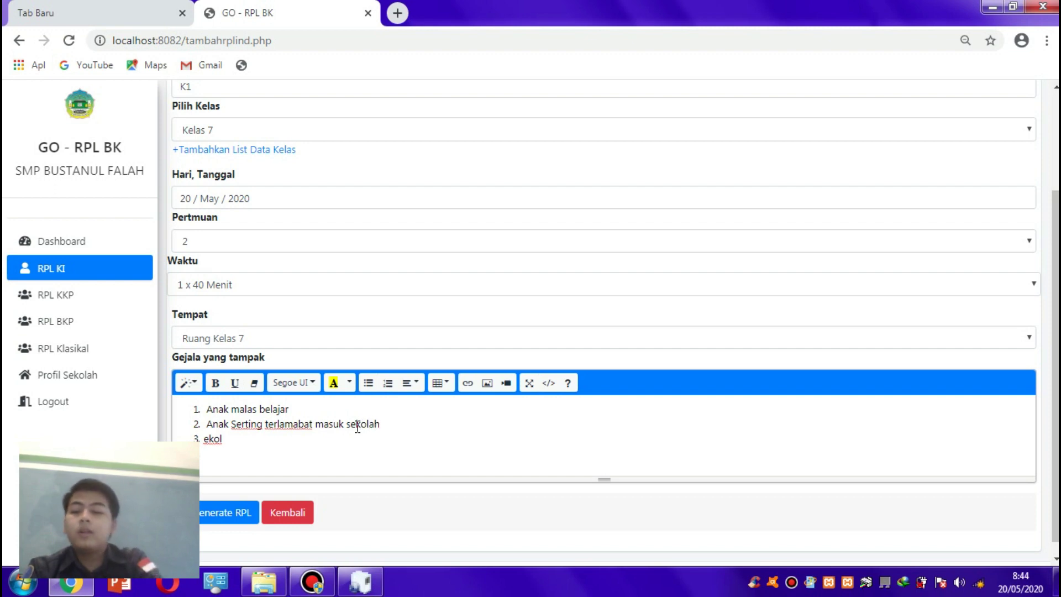
pyautogui.moveTo(222, 439); pyautogui.dragTo(205, 442)
pyautogui.press('BackSpace')
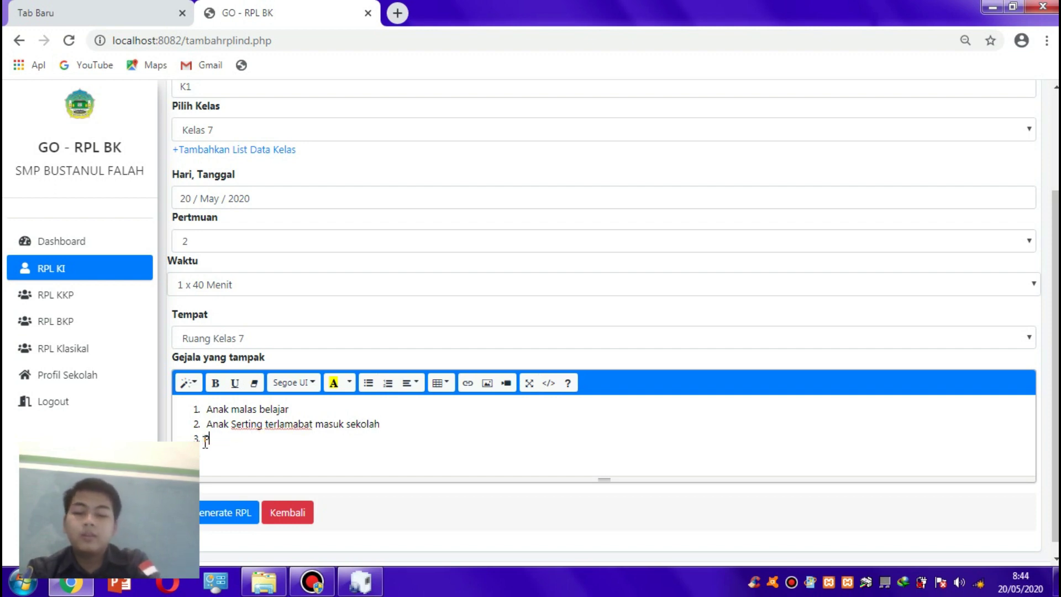
pyautogui.write('Prtesatsi')
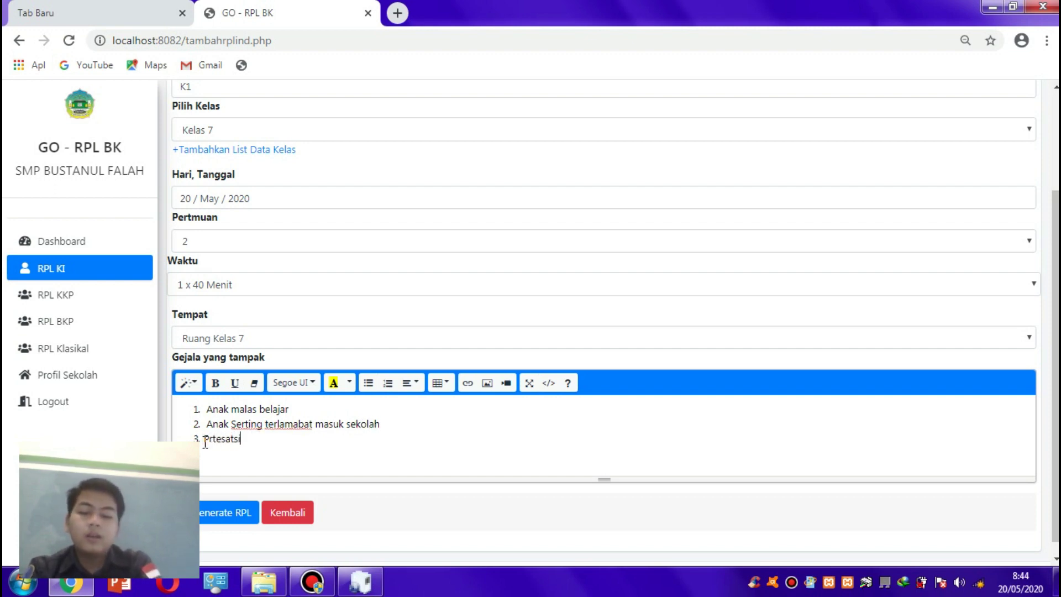
pyautogui.write(' belajar meu')
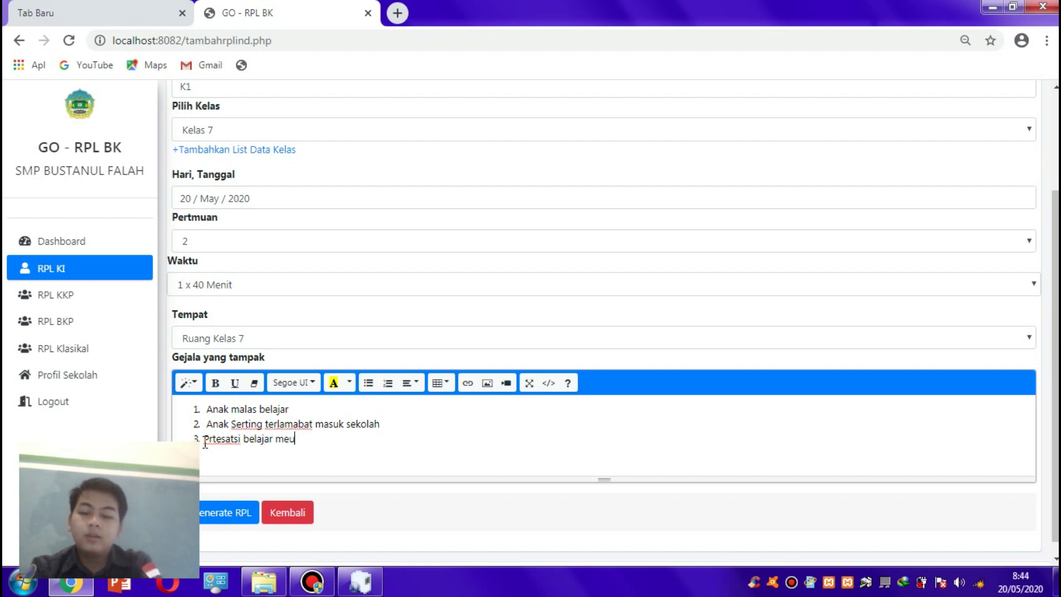
pyautogui.write('tu')
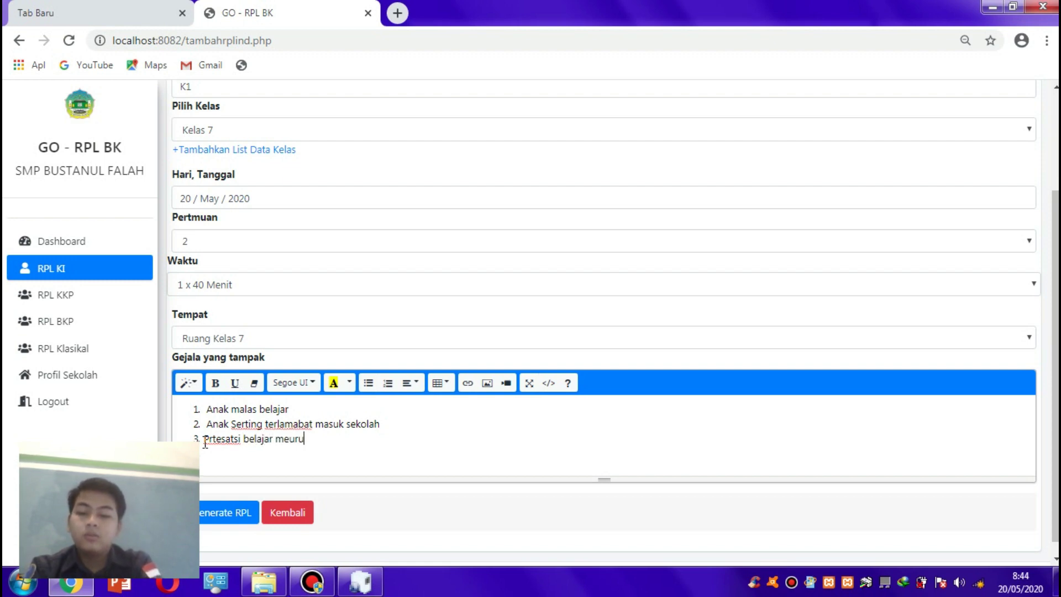
pyautogui.write('n')
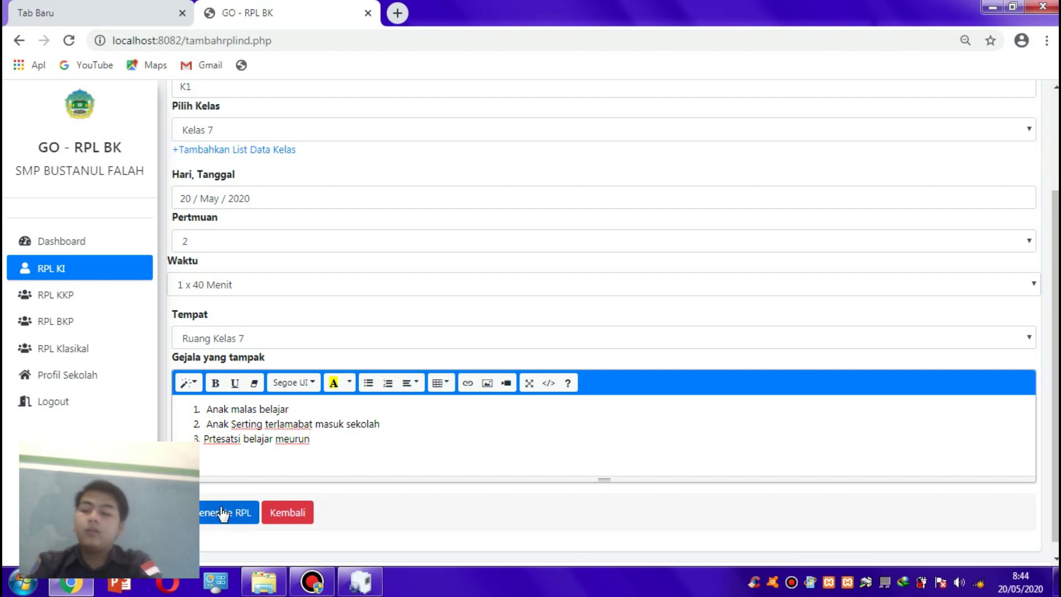
# - Generate the K1 RPL and open its printable PDF
pyautogui.click(220, 516)
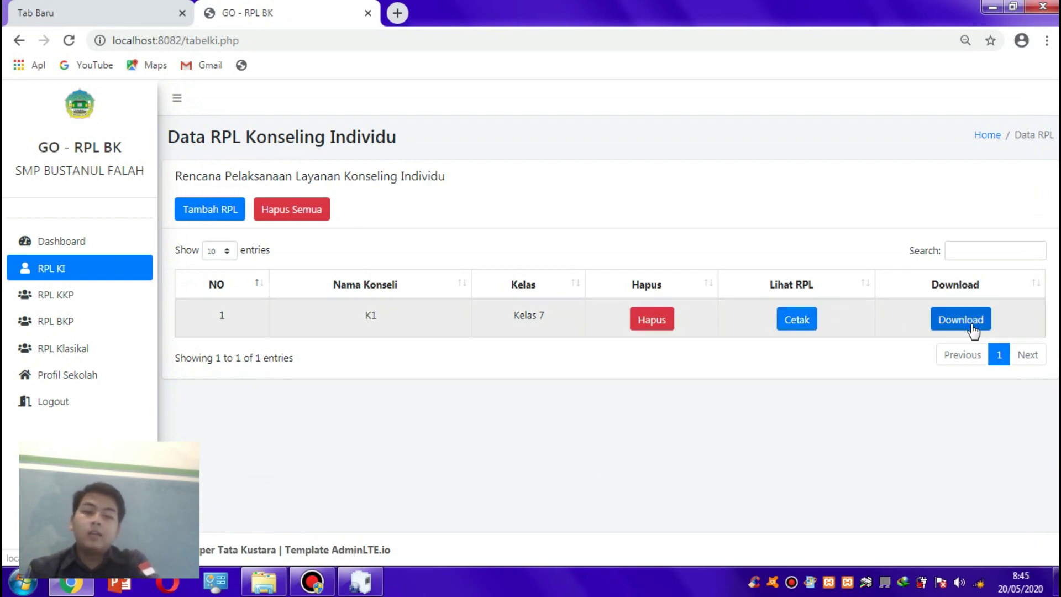
pyautogui.click(809, 324)
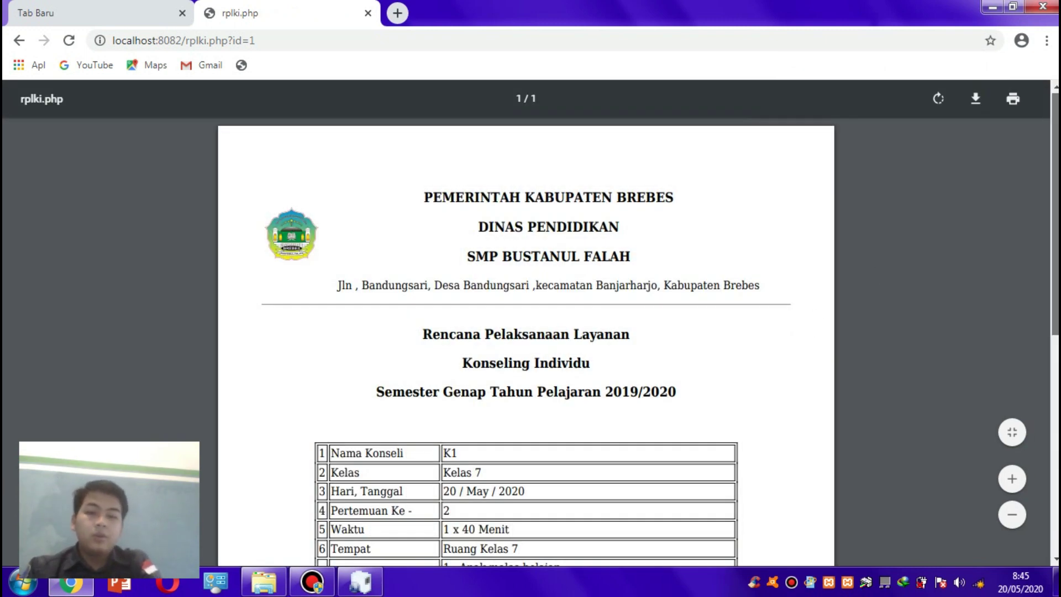
# - Review the K1 PDF down to the signature blocks, then return to the RPL KI list
pyautogui.scroll(-1, 1034, 201)
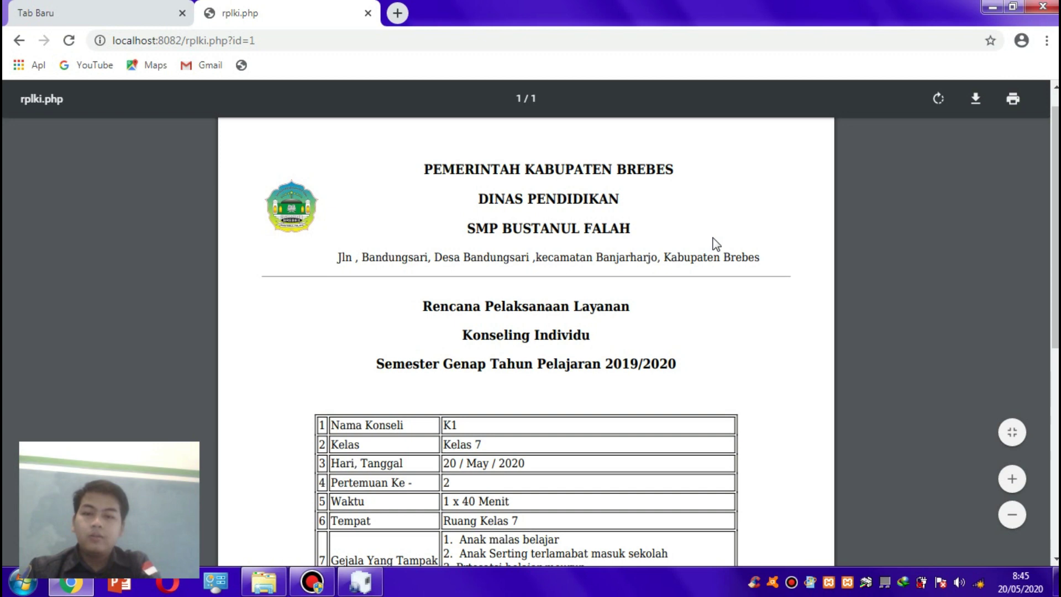
pyautogui.scroll(-1, 1054, 227)
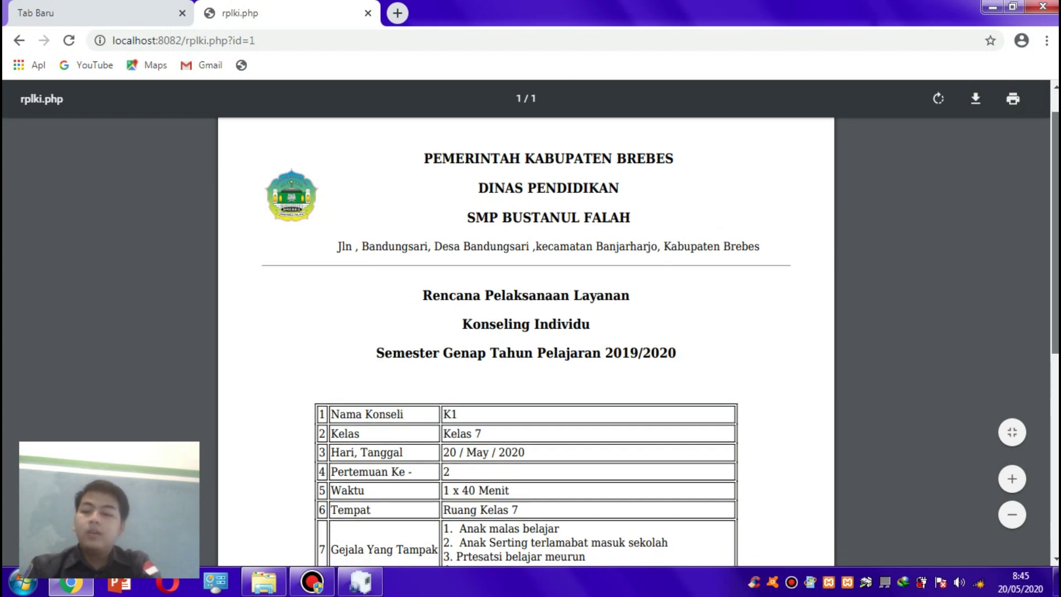
pyautogui.scroll(-3, 779, 277)
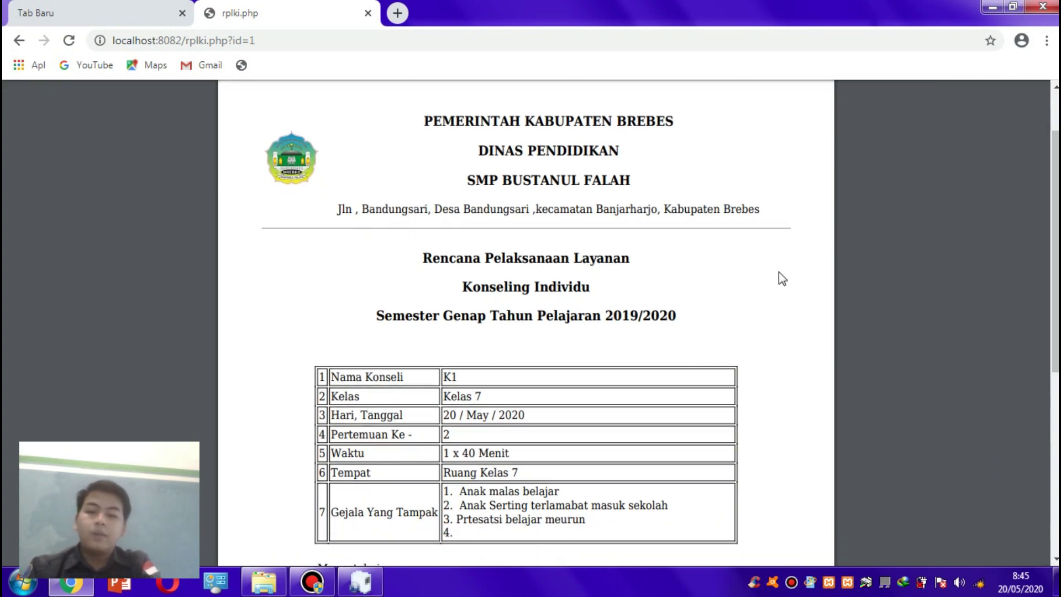
pyautogui.scroll(-5, 526, 321)
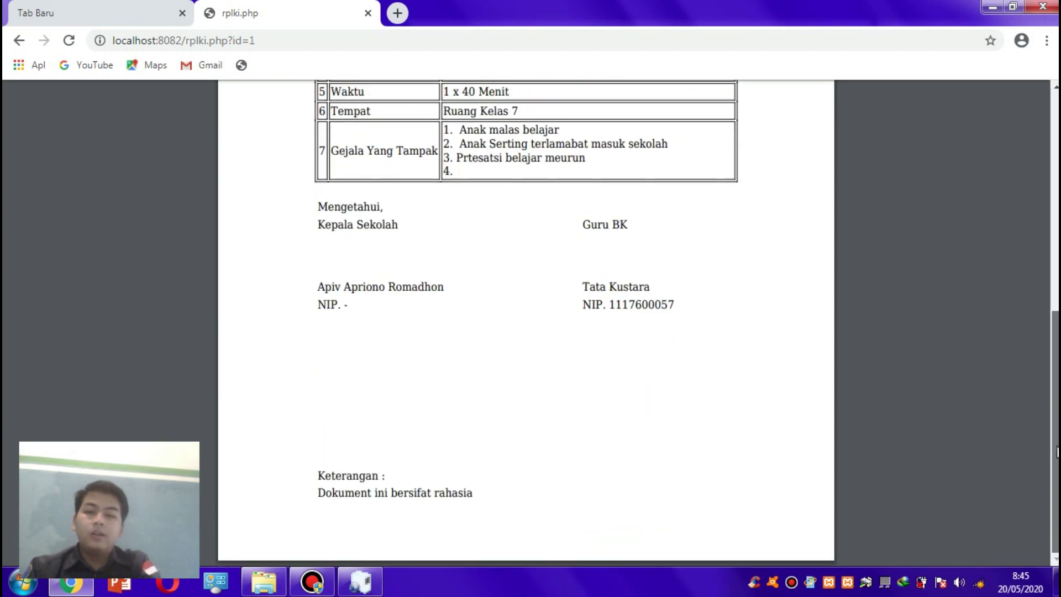
pyautogui.scroll(4, 1035, 334)
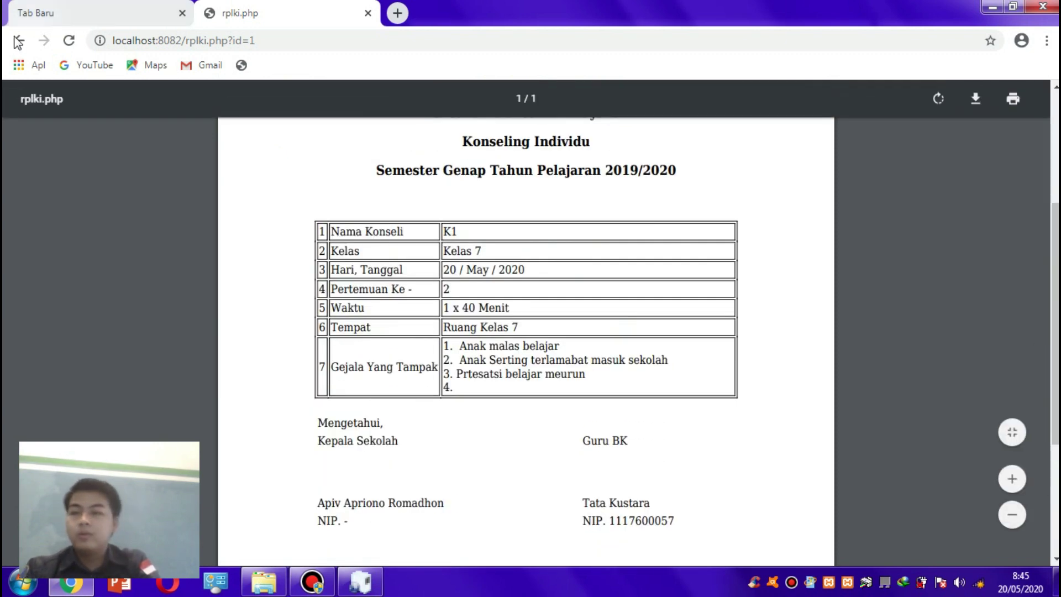
pyautogui.click(19, 40)
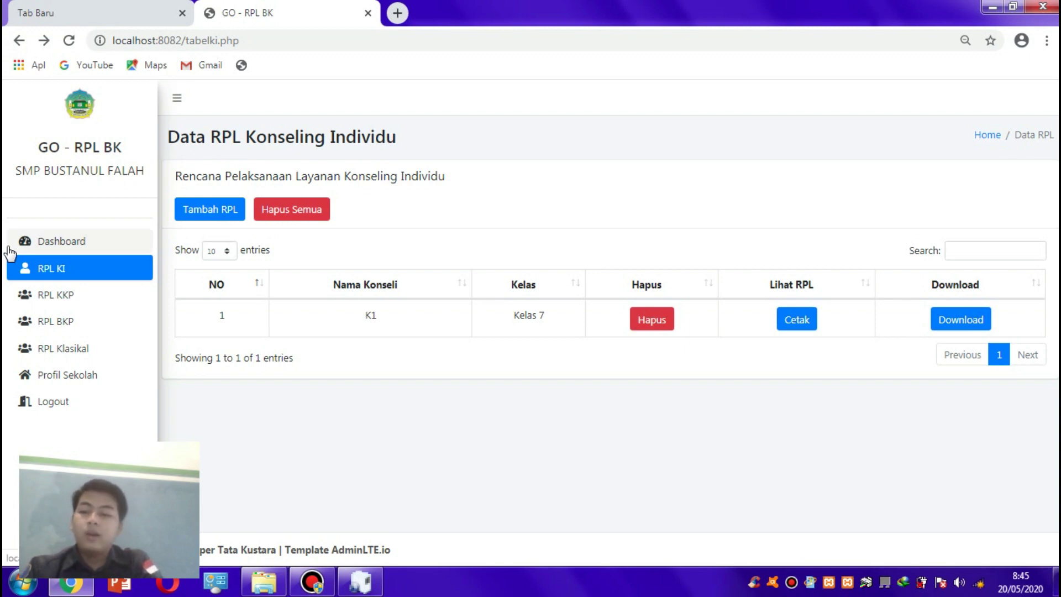
# - Open the empty RPL KKP group counselling list and start a new group plan
pyautogui.click(66, 298)
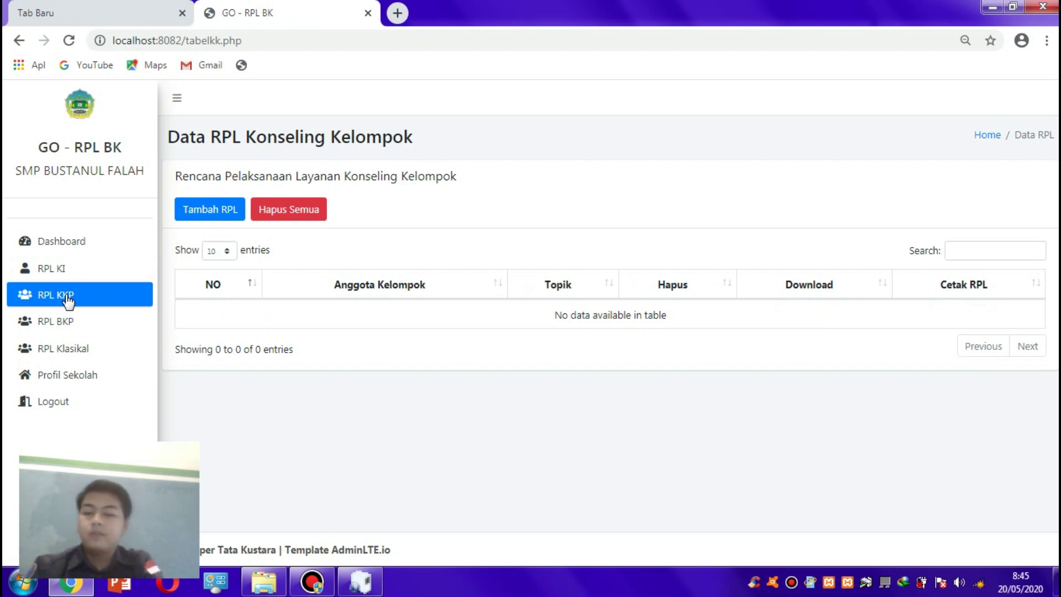
pyautogui.click(207, 210)
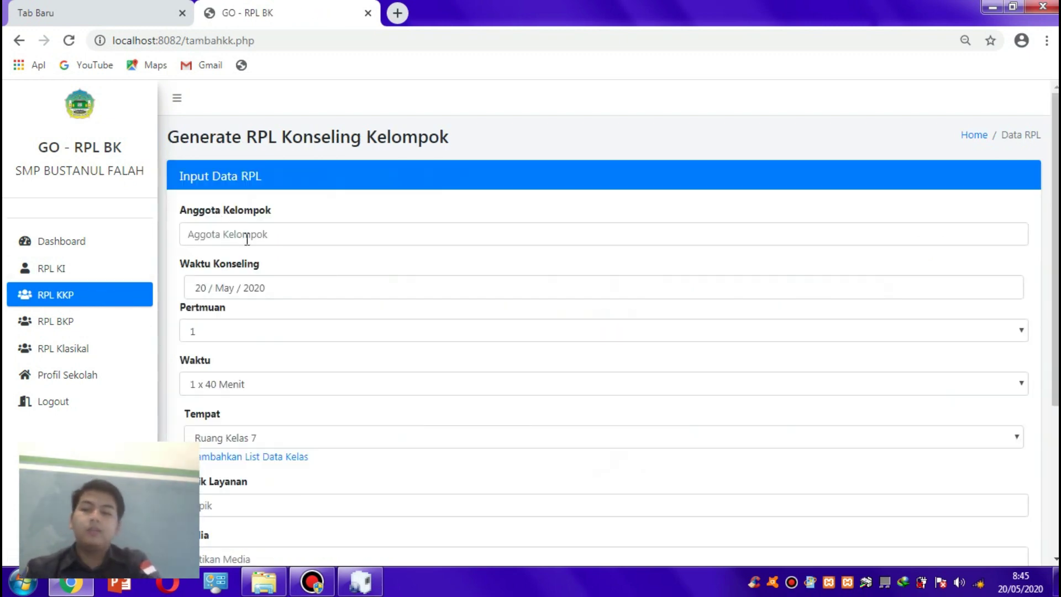
# - Enter group members k1,k2,k3,k4,k5 ,k6,k7,k8 in Anggota Kelompok
pyautogui.click(248, 238)
pyautogui.write('k1')
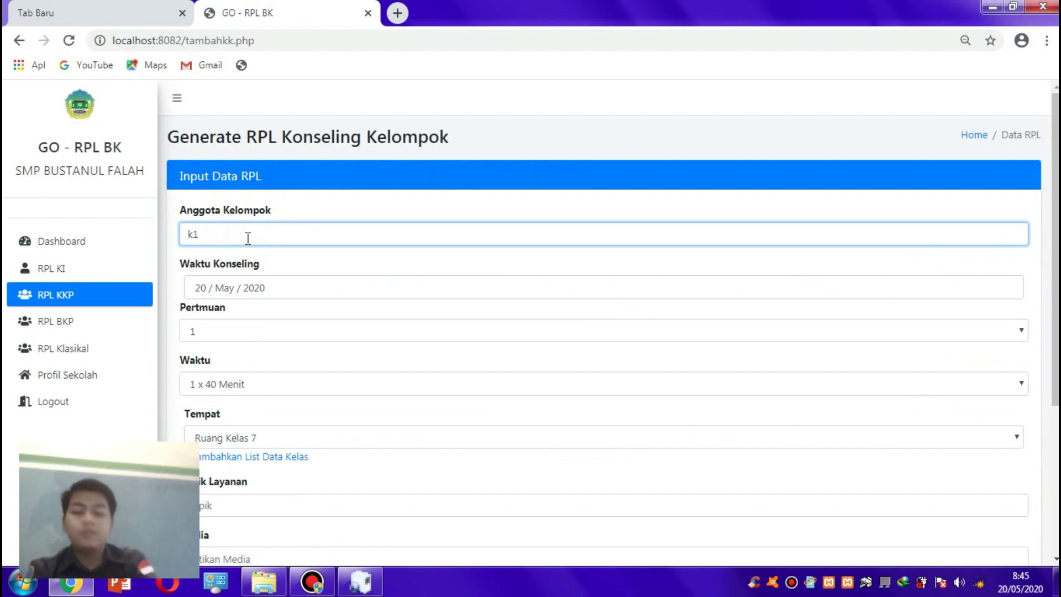
pyautogui.write(',k2')
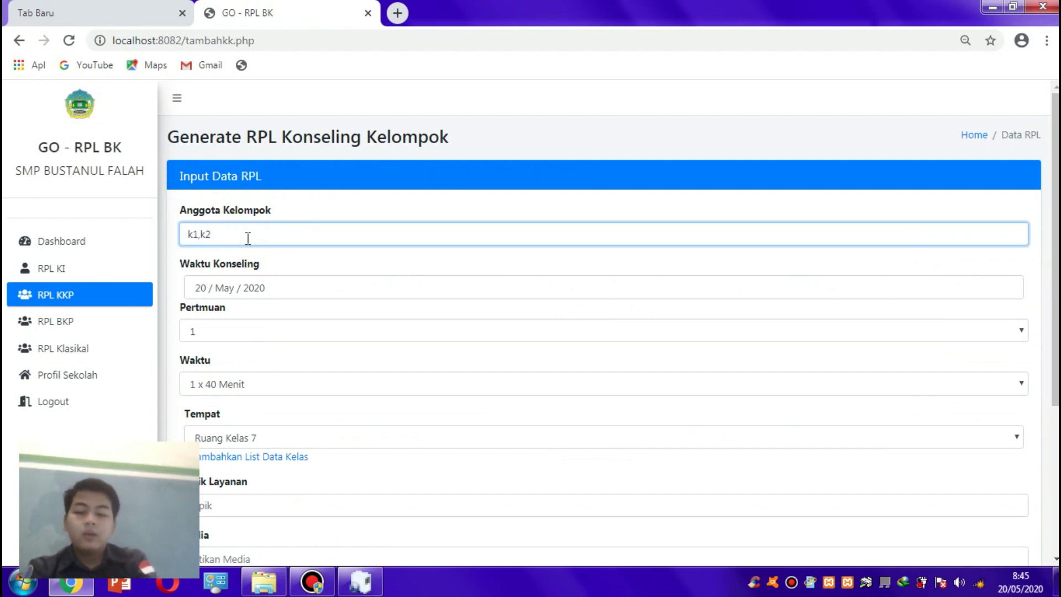
pyautogui.write(',k3,k4')
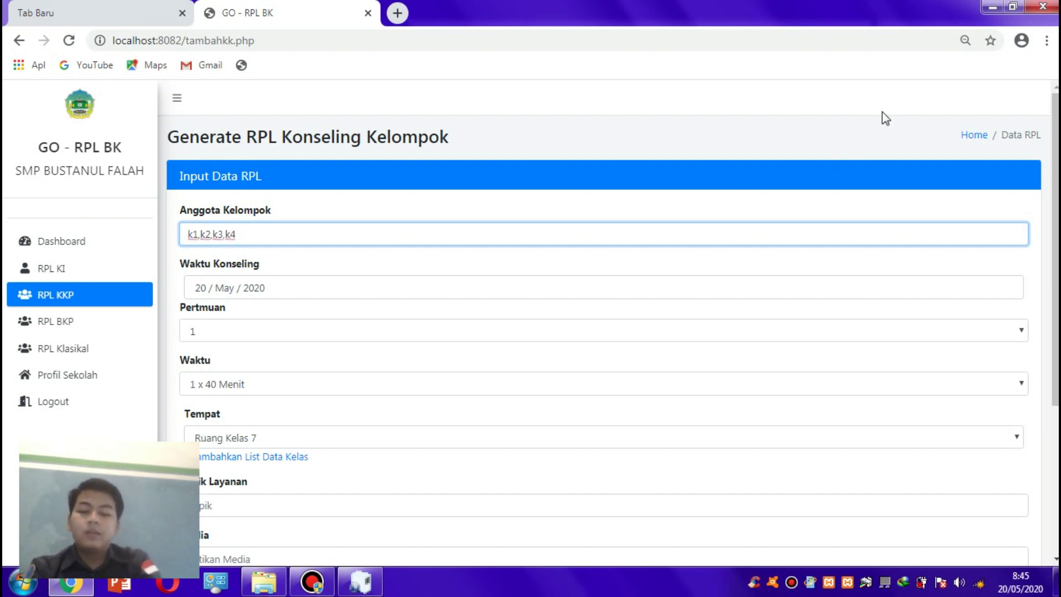
pyautogui.write(',k5 ,k')
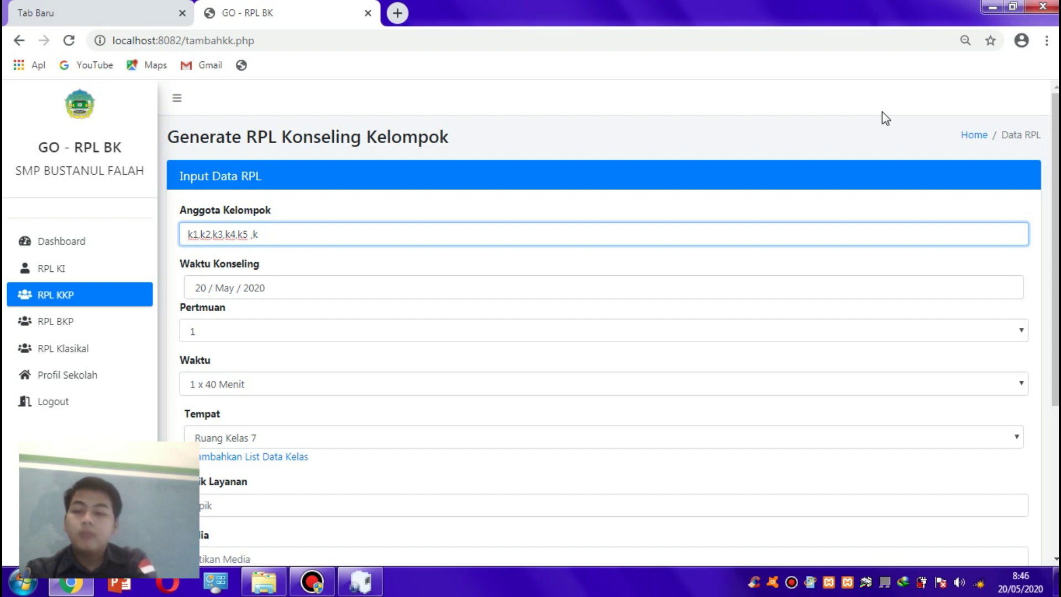
pyautogui.write('6,k7,k8')
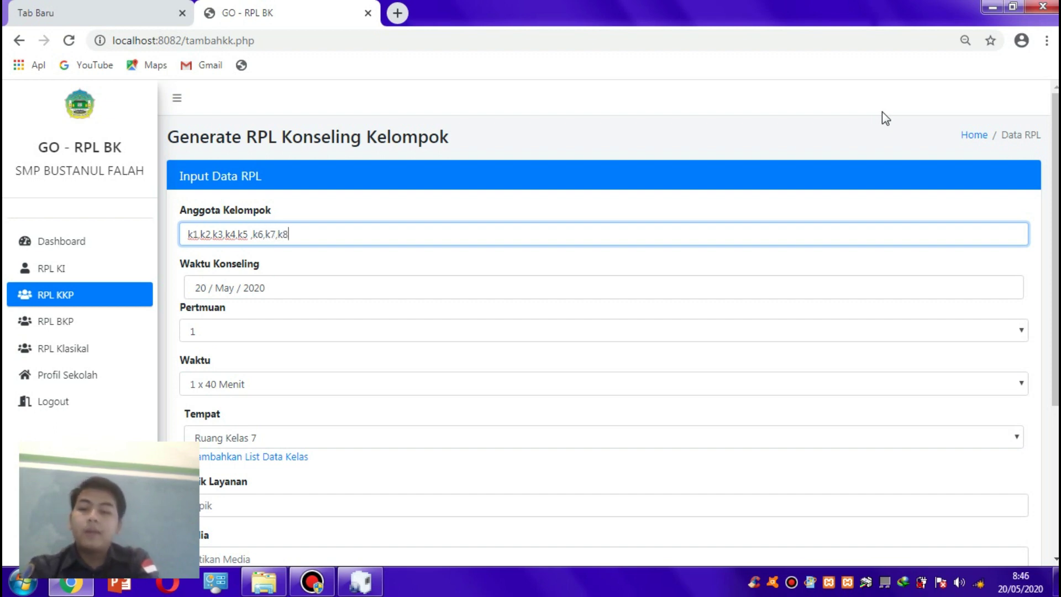
pyautogui.scroll(-1, 882, 116)
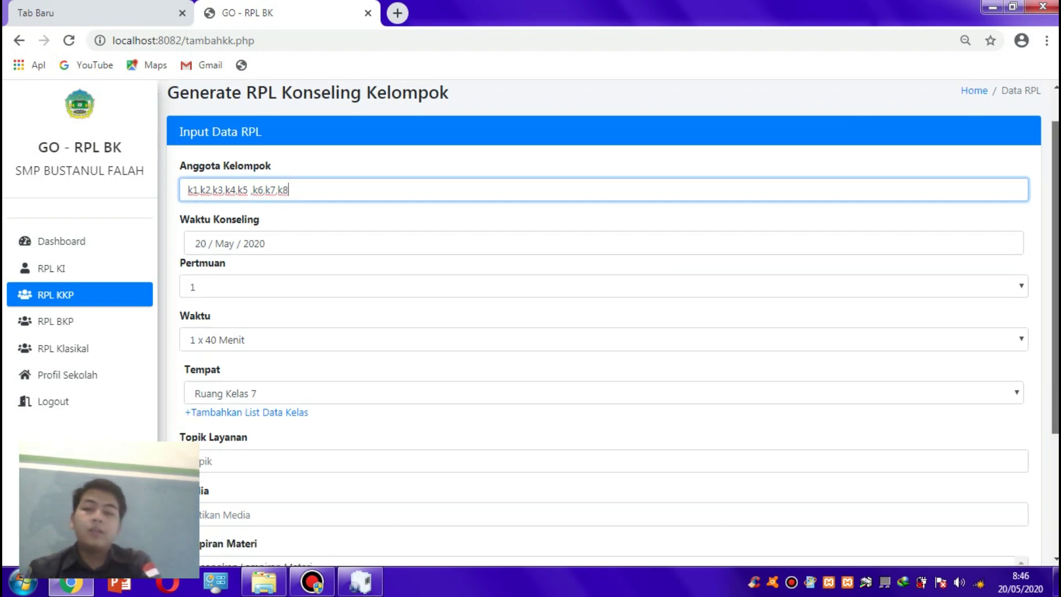
# - Set Pertemuan to 2 and Waktu to 2 x 40 Menit
pyautogui.scroll(-1, 419, 164)
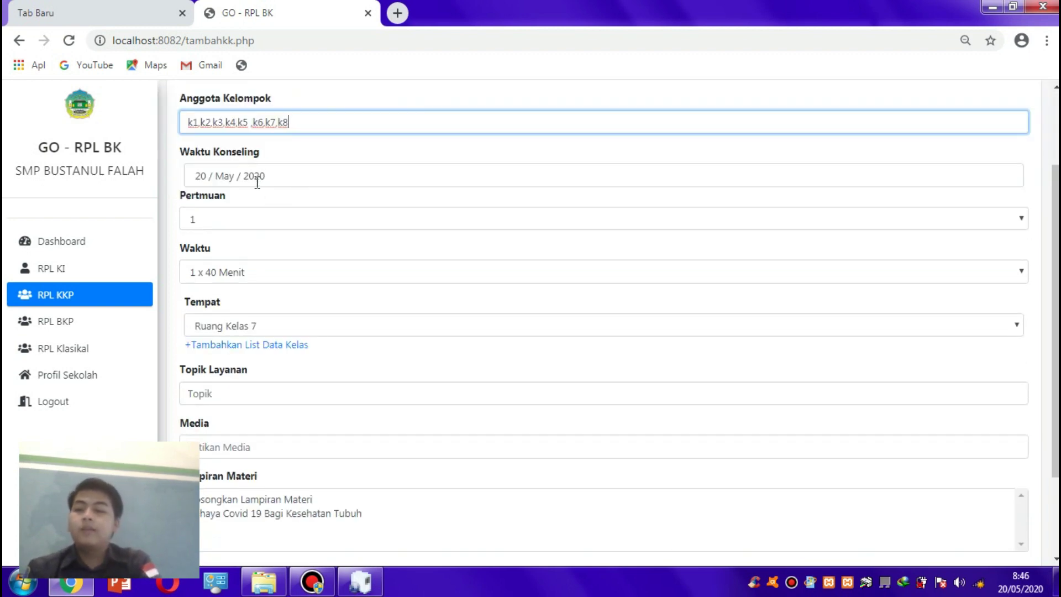
pyautogui.doubleClick(260, 217)
pyautogui.click(261, 218)
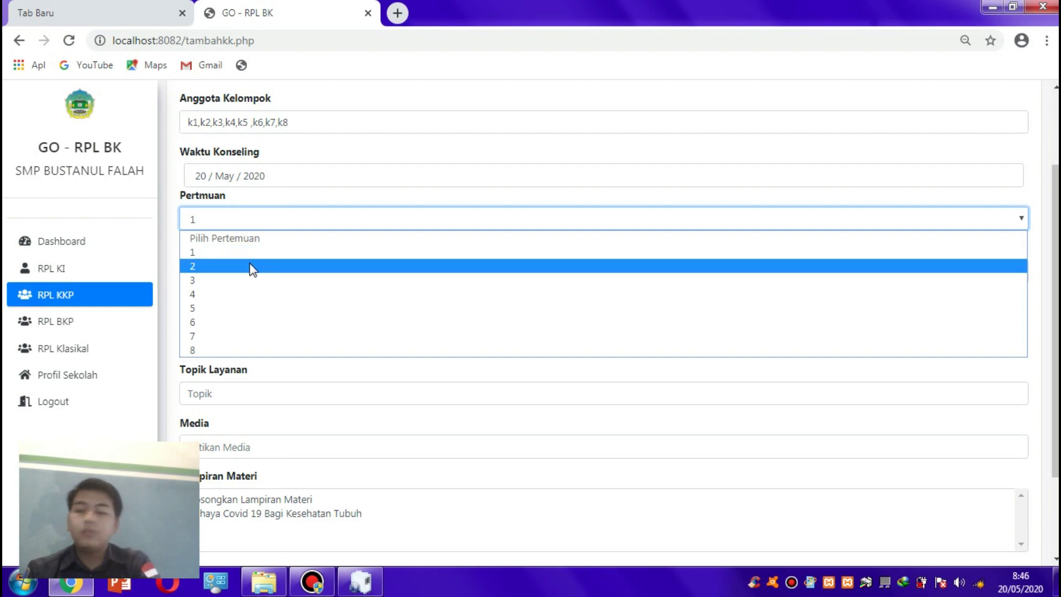
pyautogui.click(252, 267)
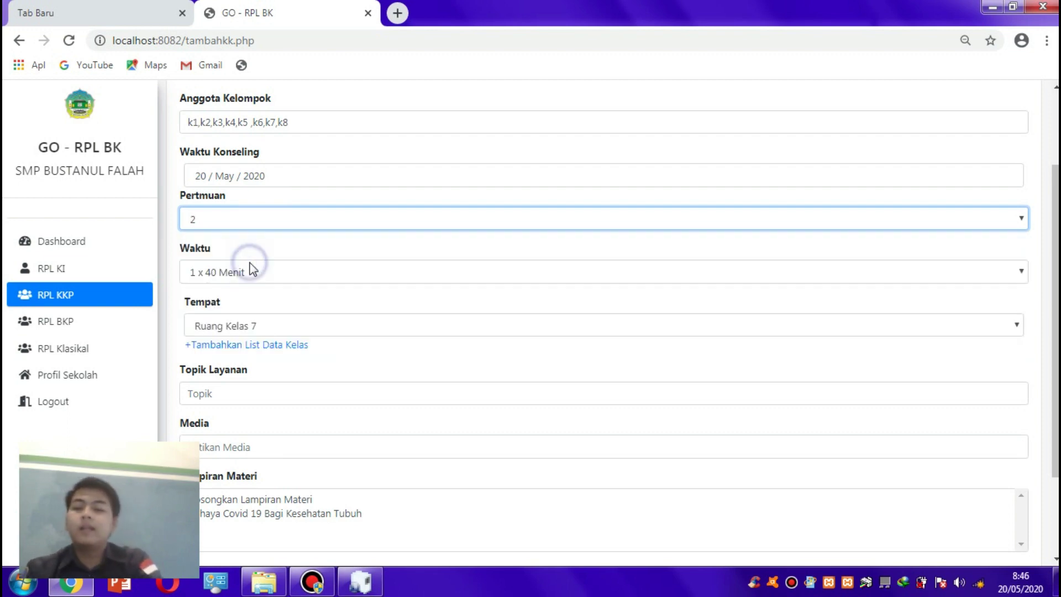
pyautogui.click(250, 273)
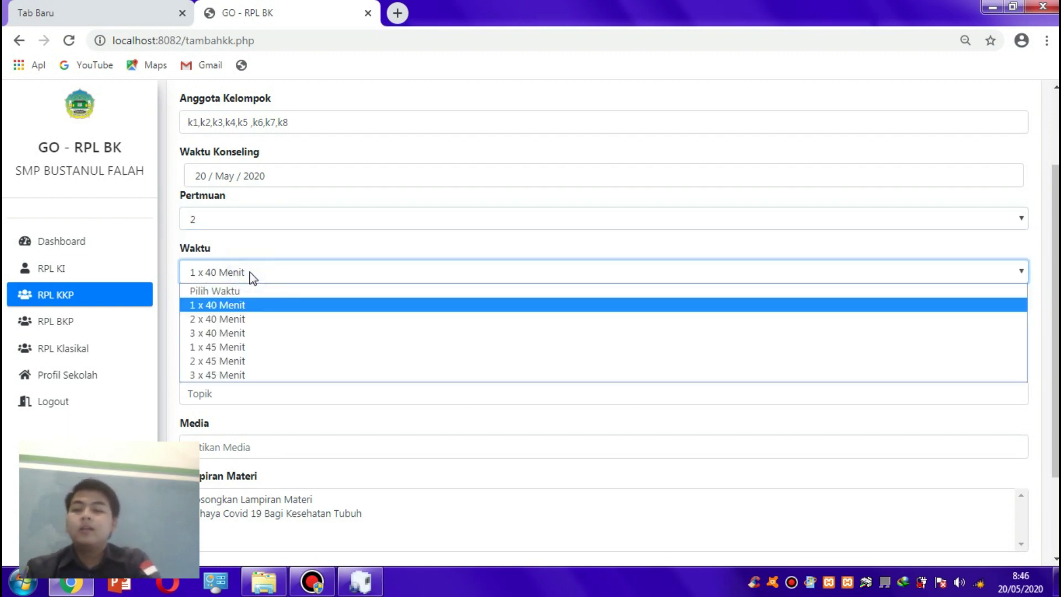
pyautogui.click(247, 321)
pyautogui.click(830, 281)
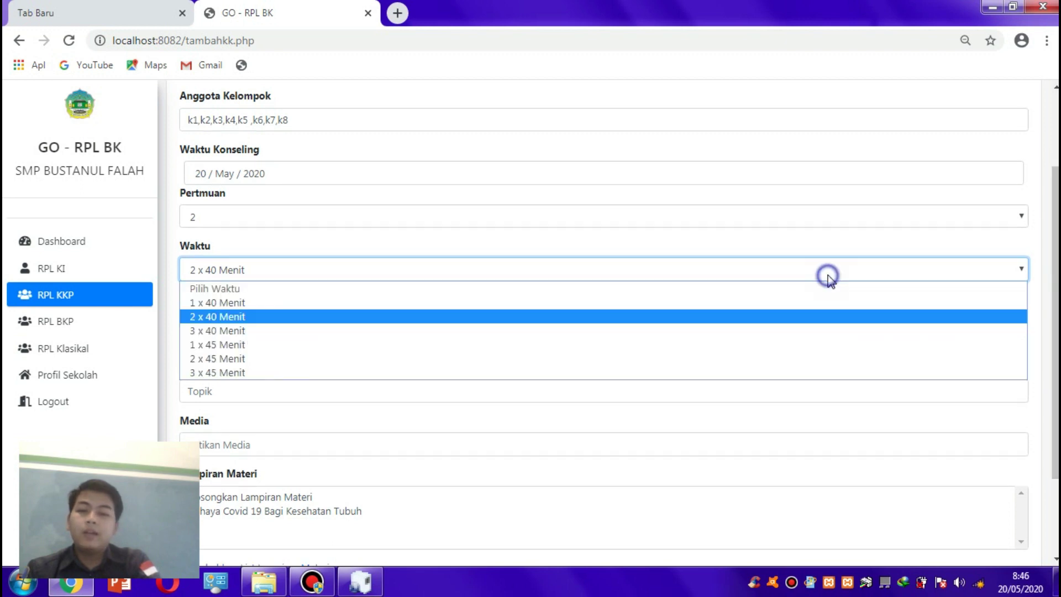
pyautogui.click(696, 235)
pyautogui.click(692, 221)
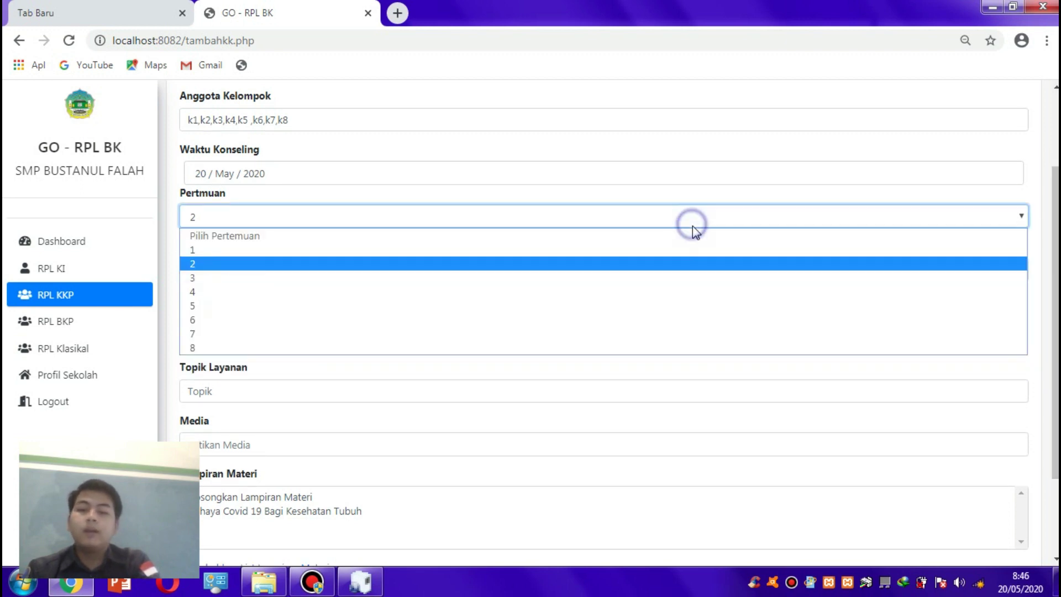
pyautogui.click(862, 166)
pyautogui.click(860, 166)
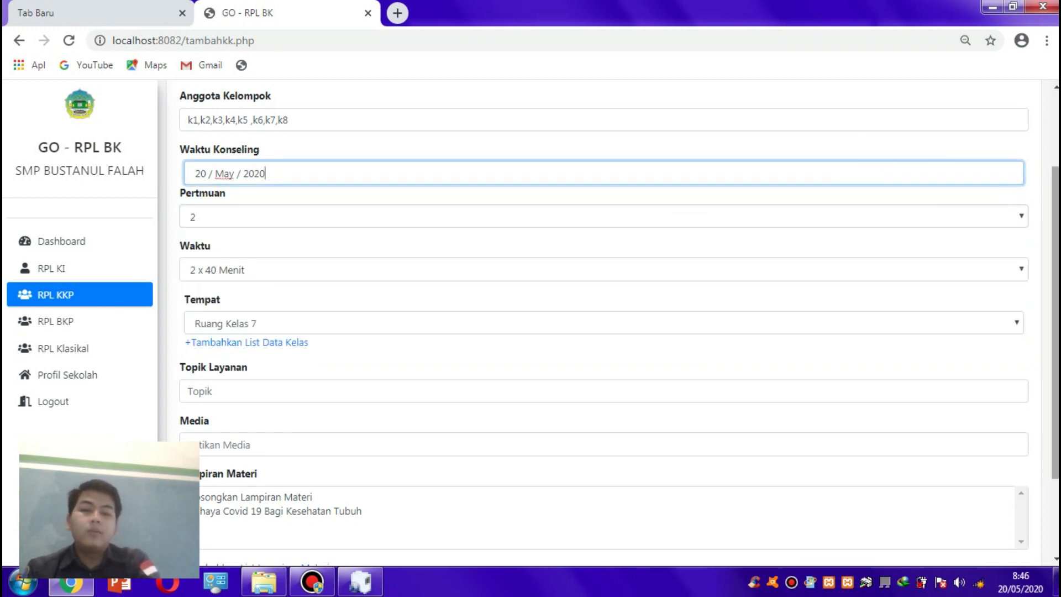
pyautogui.scroll(-1, 718, 210)
# - Keep Ruang Kelas 7 as the Tempat venue
pyautogui.click(549, 279)
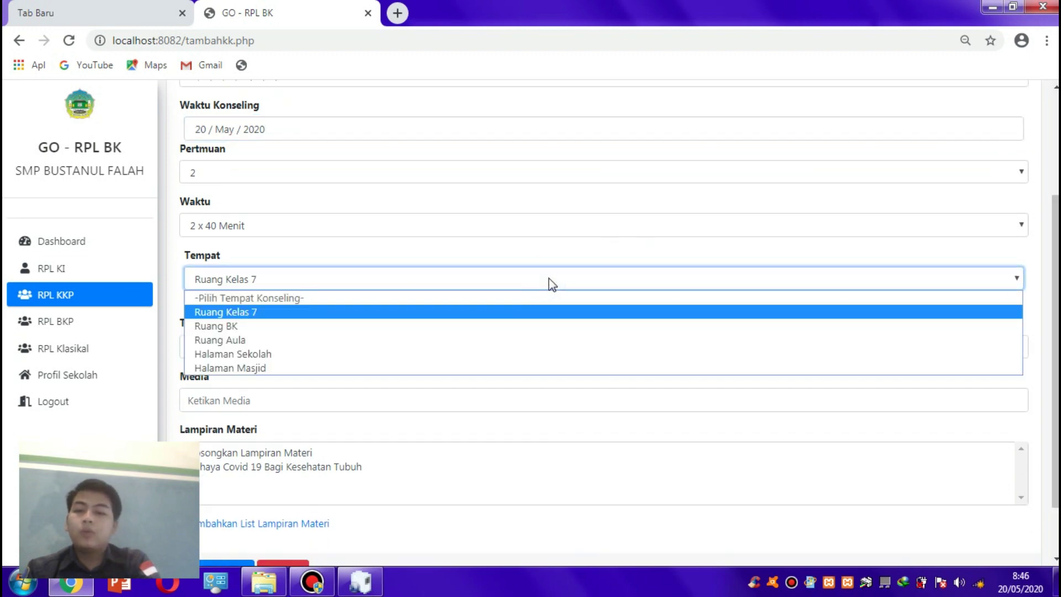
pyautogui.click(411, 312)
pyautogui.scroll(-1, 1038, 247)
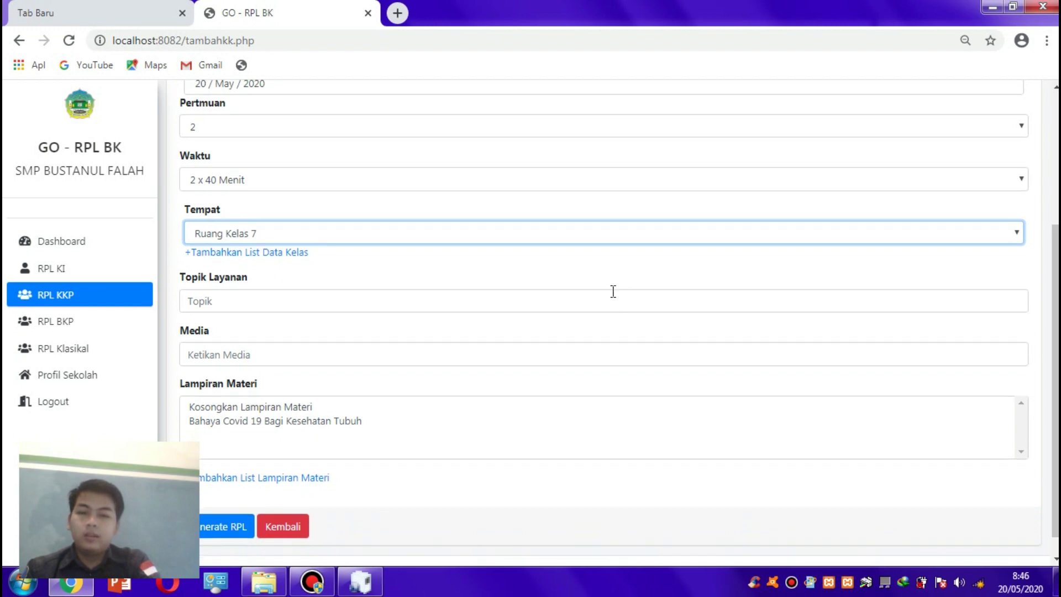
# - Set topic 'Bahaya Covid 19', media '-', and attach material Bahaya Covid 19 Bagi Kesehatan Tubuh
pyautogui.click(613, 291)
pyautogui.write('Bahaya')
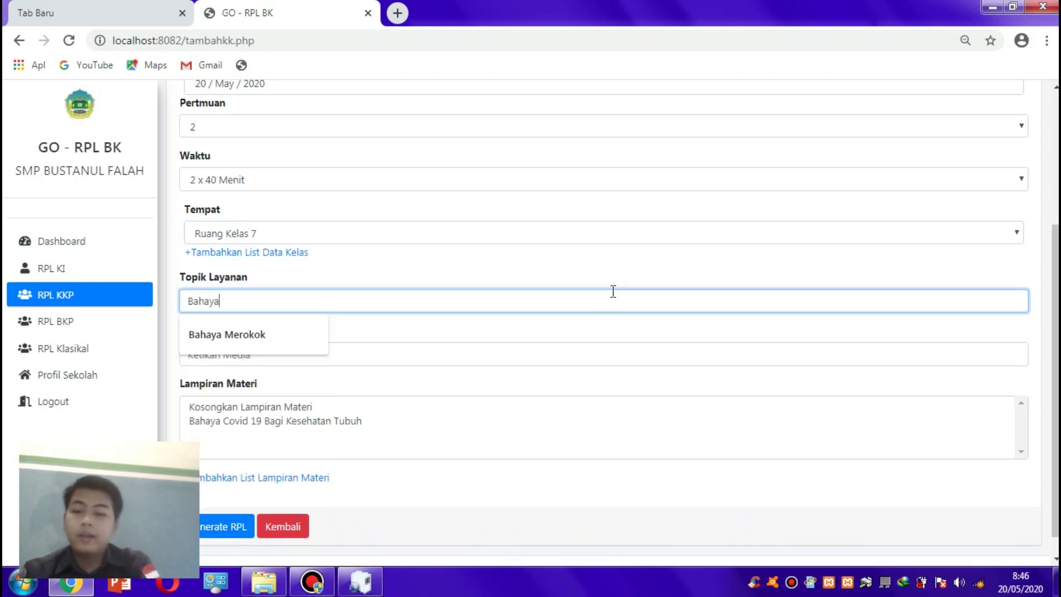
pyautogui.write(' Co')
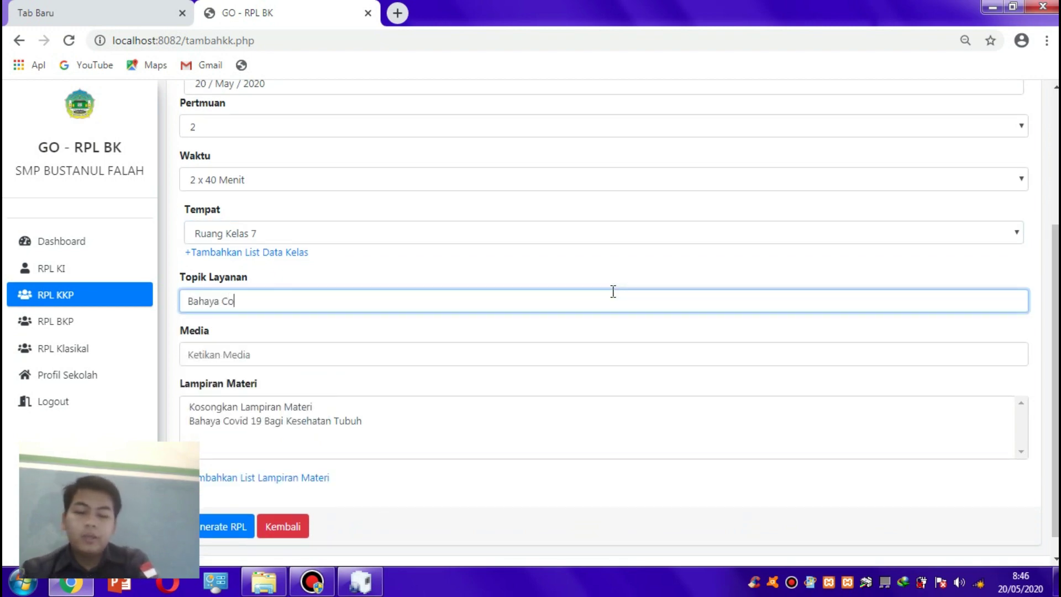
pyautogui.write('vid ')
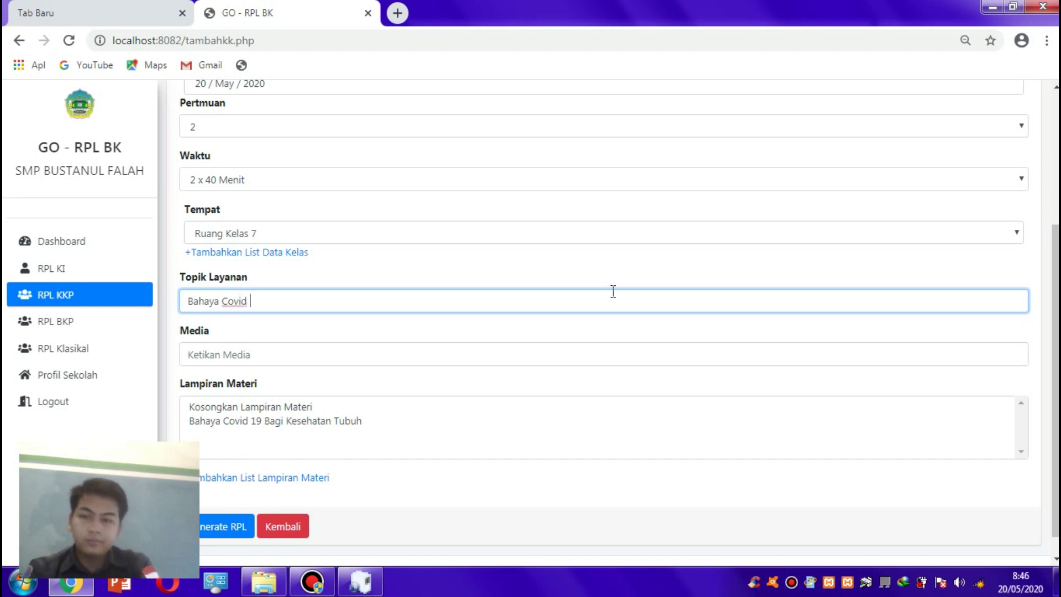
pyautogui.write('19')
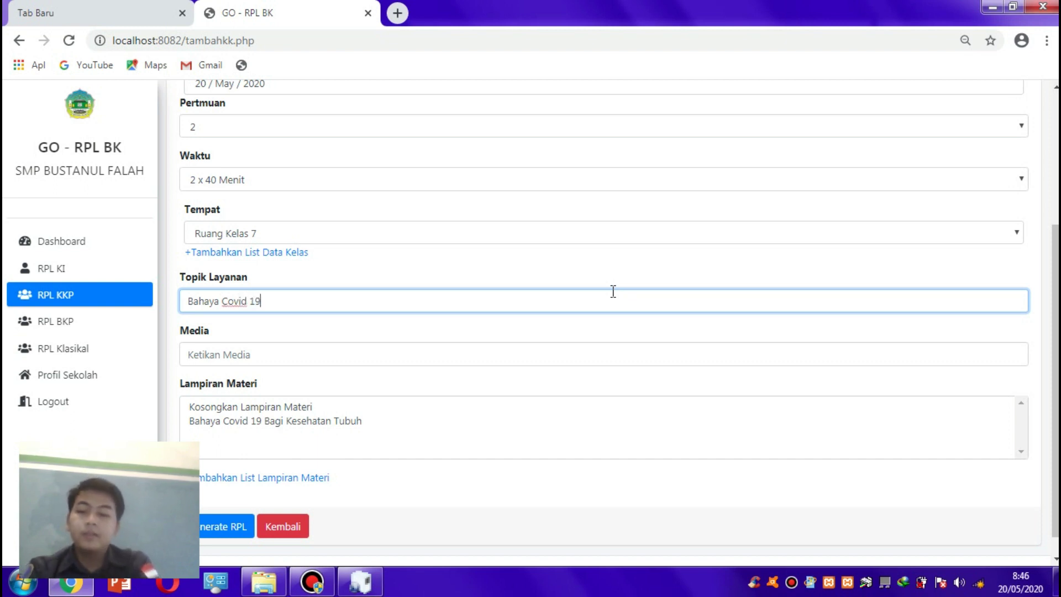
pyautogui.scroll(-1, 663, 331)
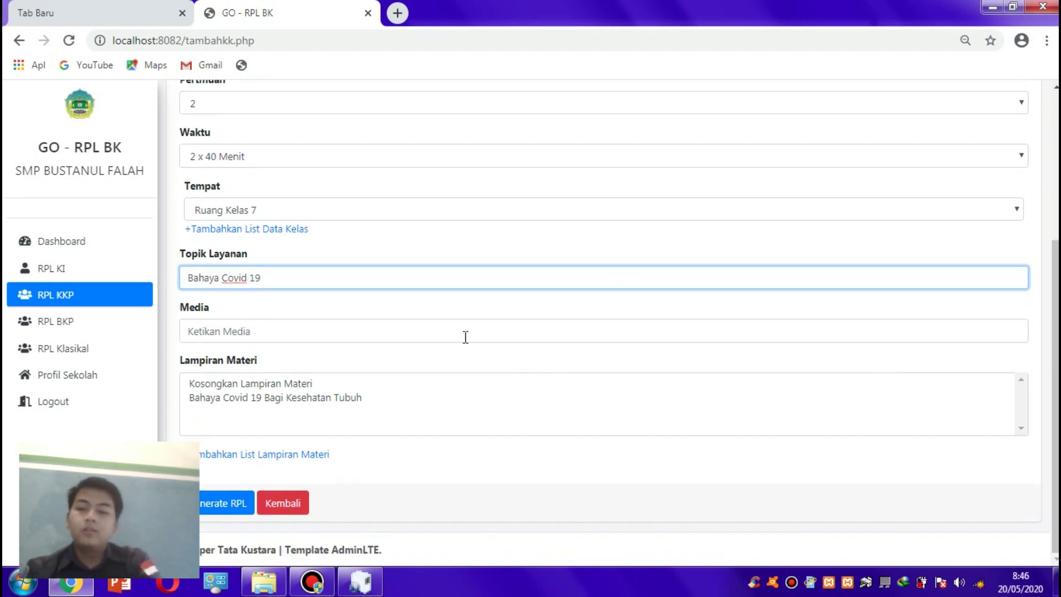
pyautogui.click(449, 327)
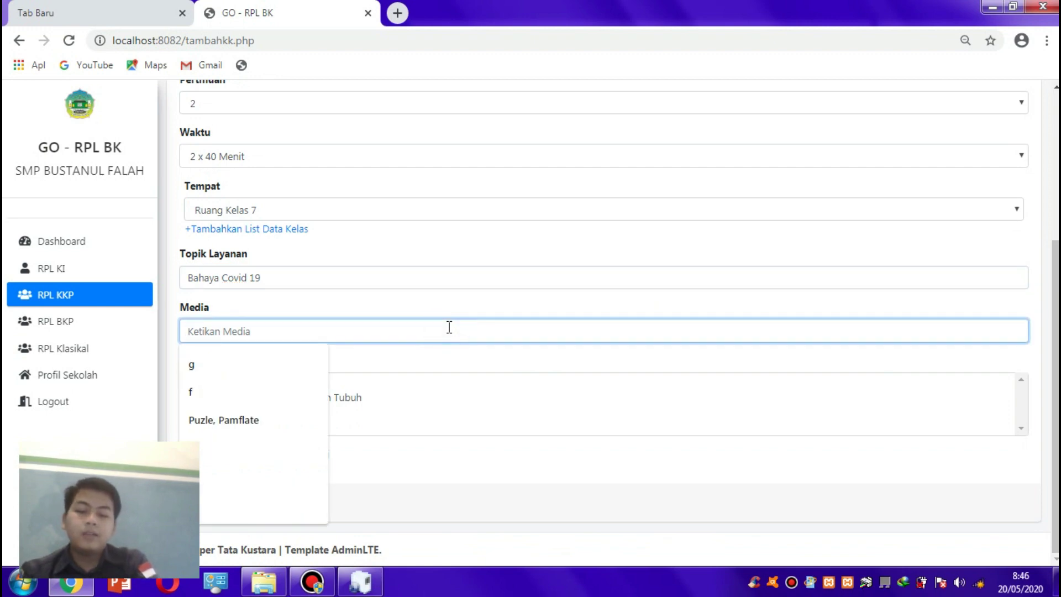
pyautogui.write('-')
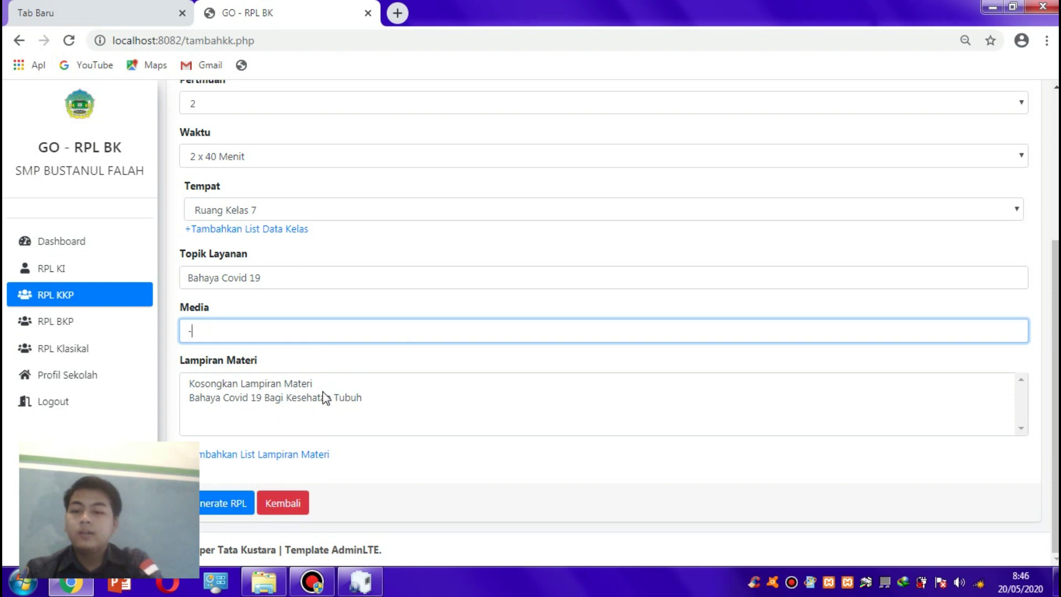
pyautogui.click(310, 386)
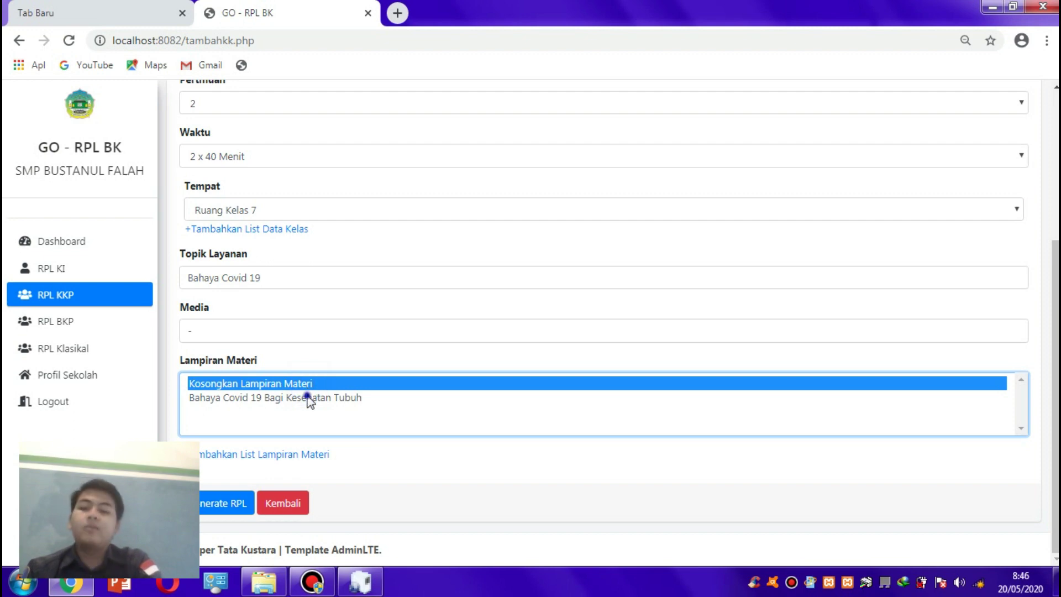
pyautogui.click(309, 398)
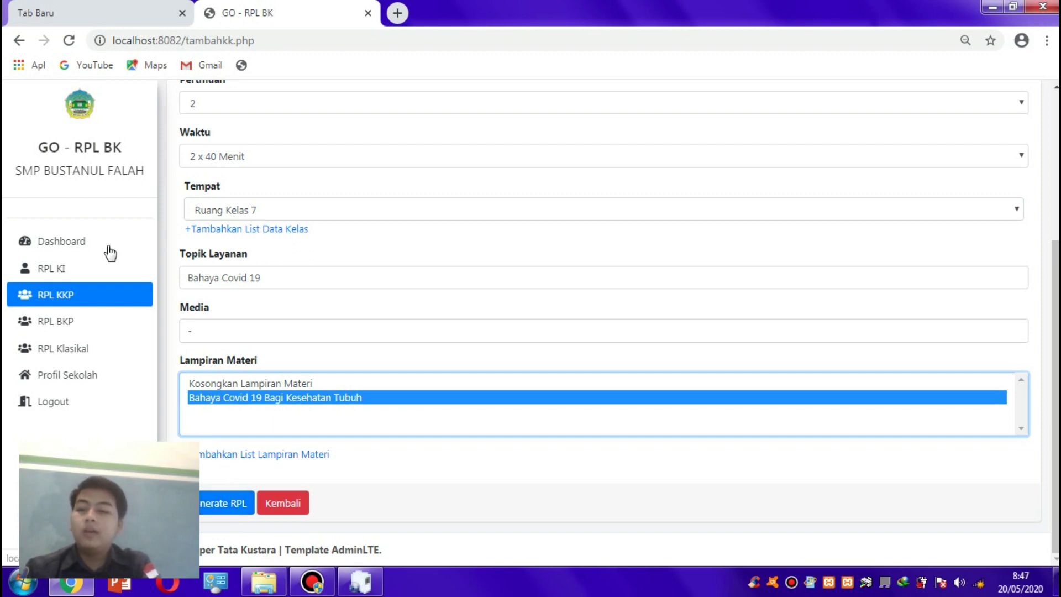
pyautogui.click(223, 514)
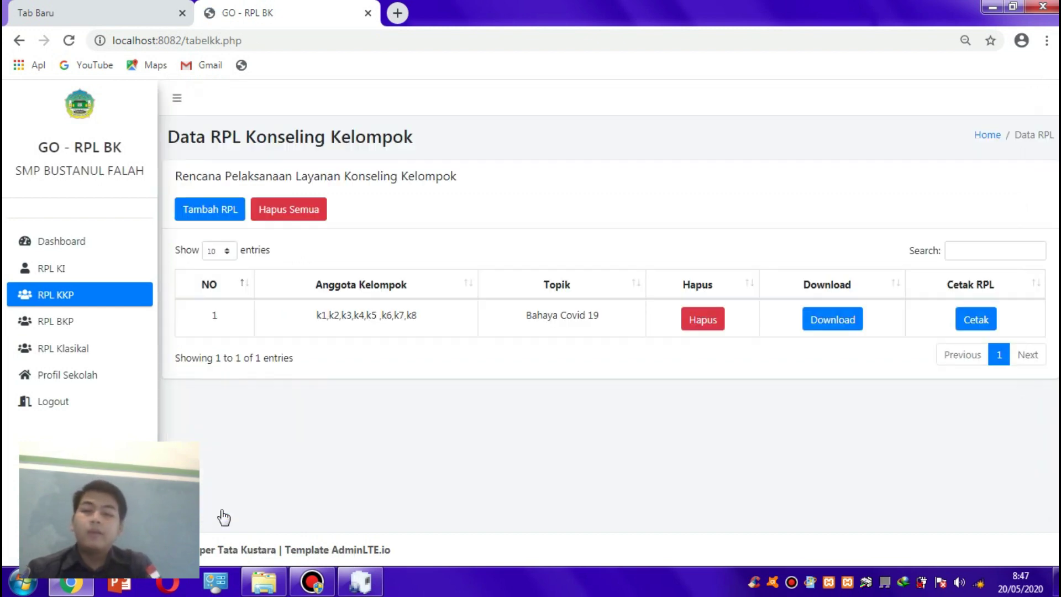
pyautogui.click(969, 313)
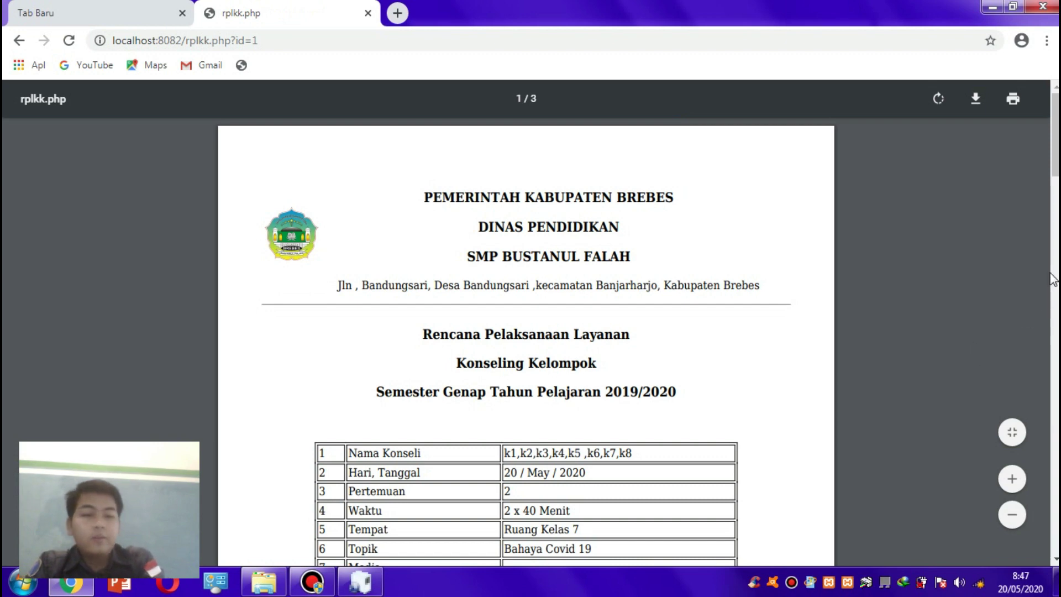
pyautogui.moveTo(1056, 169)
pyautogui.mouseDown()
pyautogui.moveTo(1057, 488)
pyautogui.moveTo(1043, 182)
pyautogui.mouseUp()
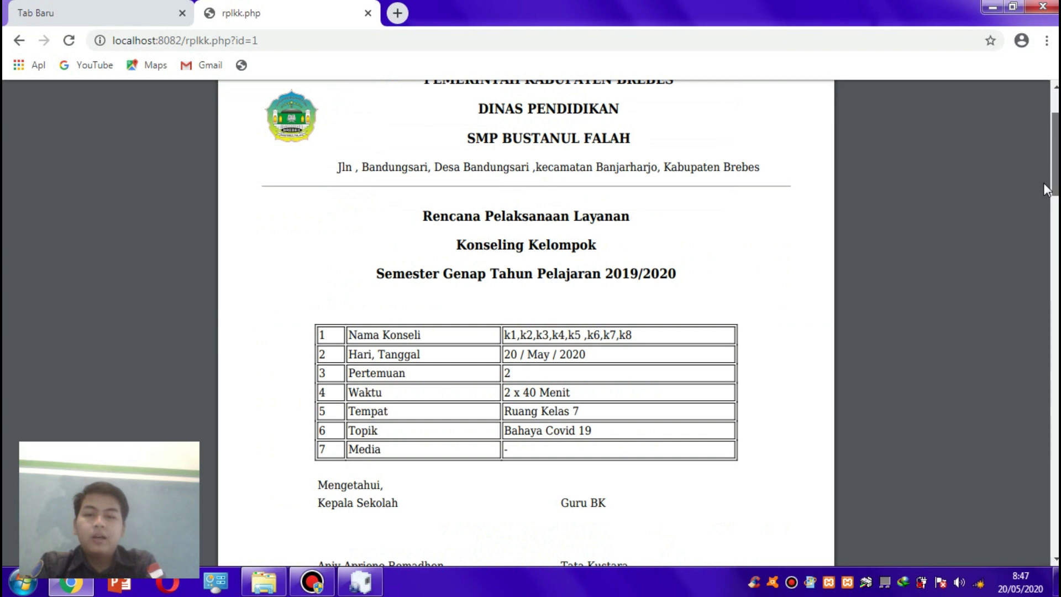
# - Leave the group counselling PDF and open the Bahaya Merokok RPL POP BK plan
pyautogui.click(18, 40)
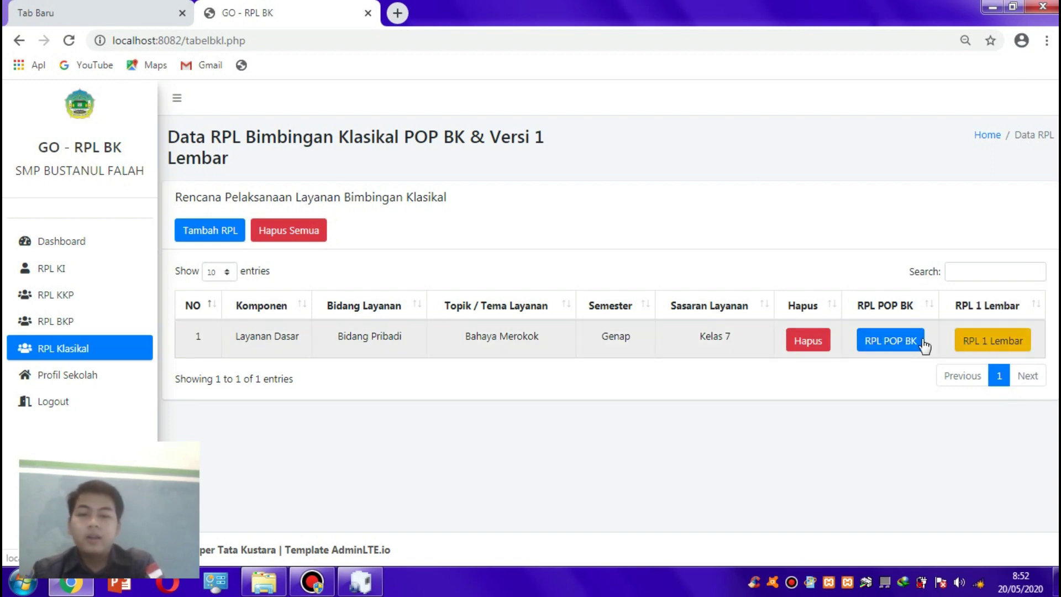
pyautogui.click(902, 347)
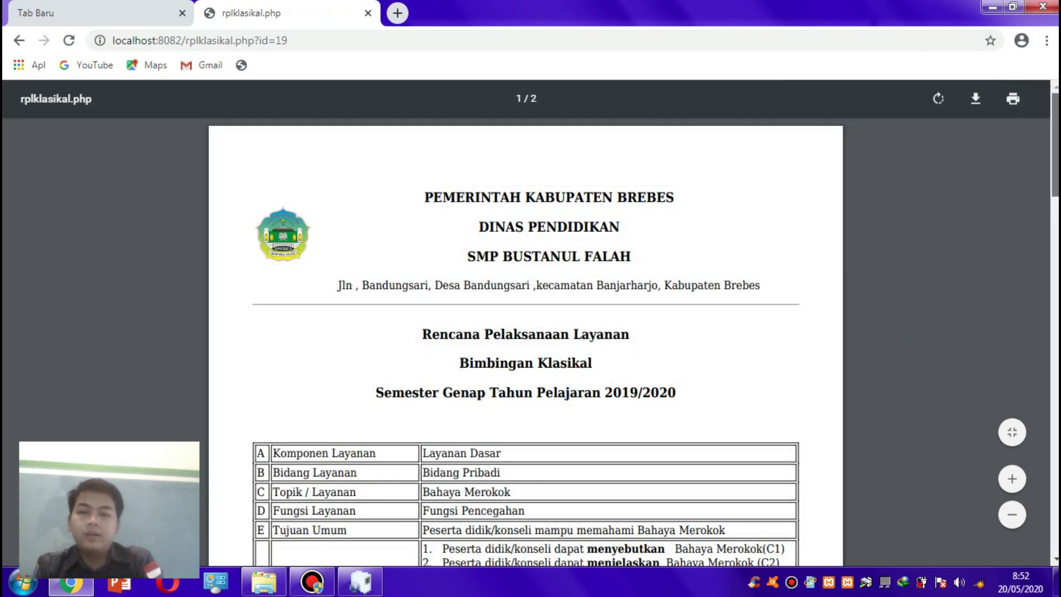
# - Scroll through both PDF pages to the signatures, then return to the classical guidance list
pyautogui.scroll(-2, 1055, 144)
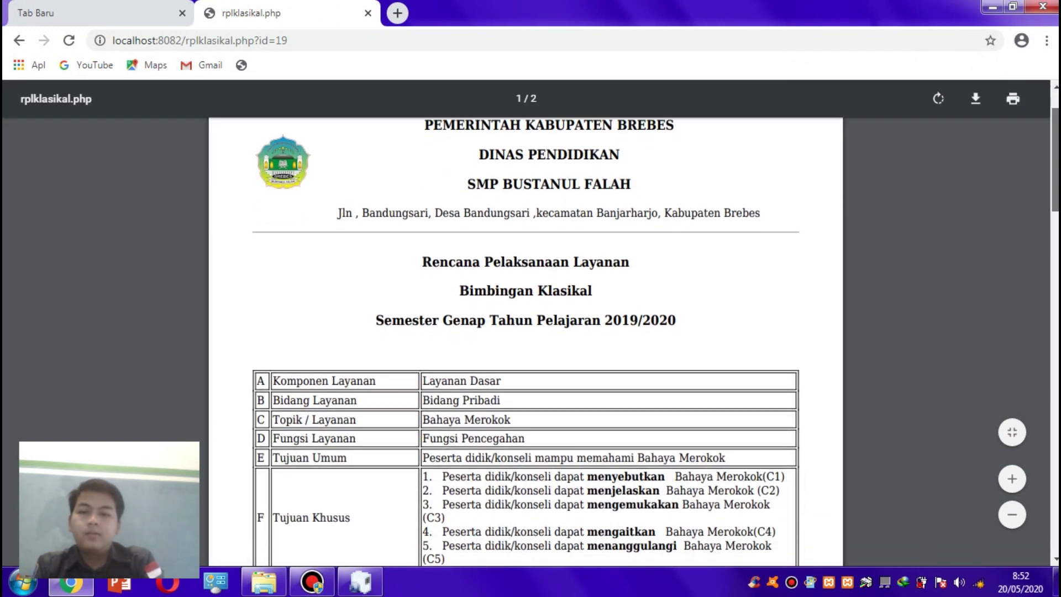
pyautogui.scroll(-3, 1055, 165)
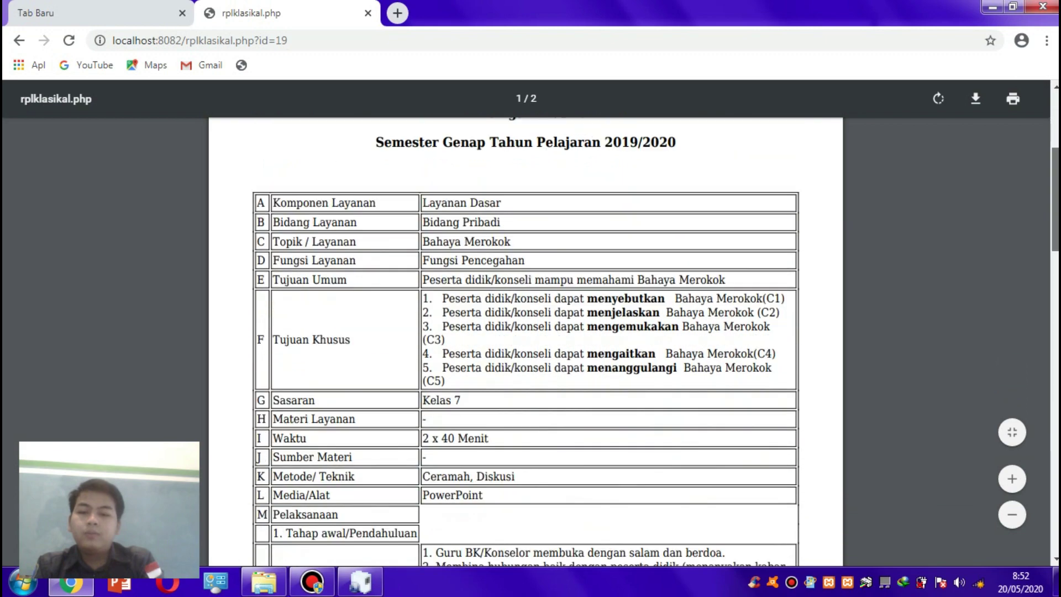
pyautogui.scroll(-4, 1055, 249)
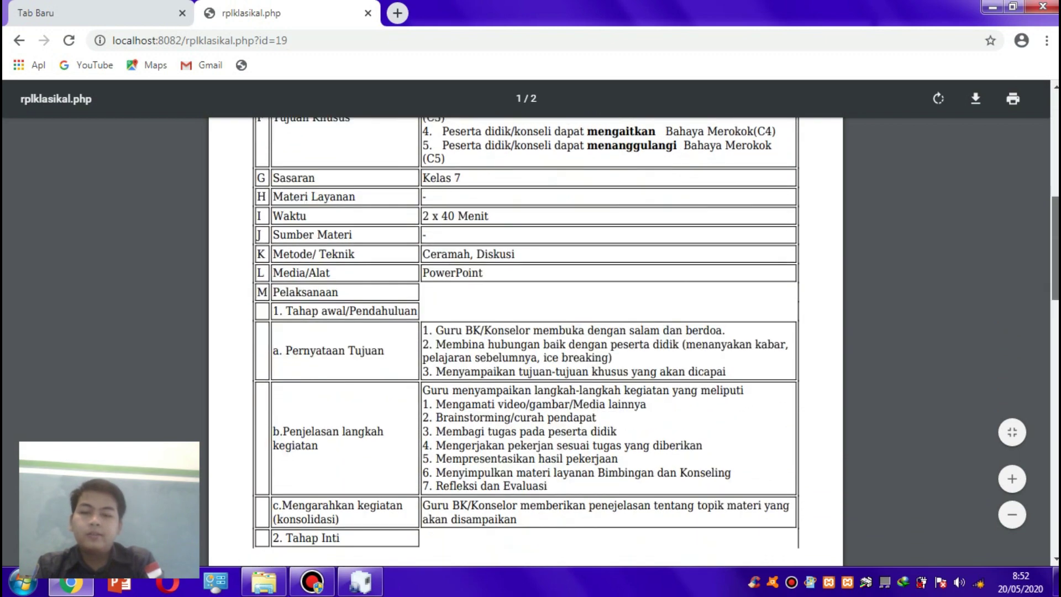
pyautogui.scroll(-6, 524, 332)
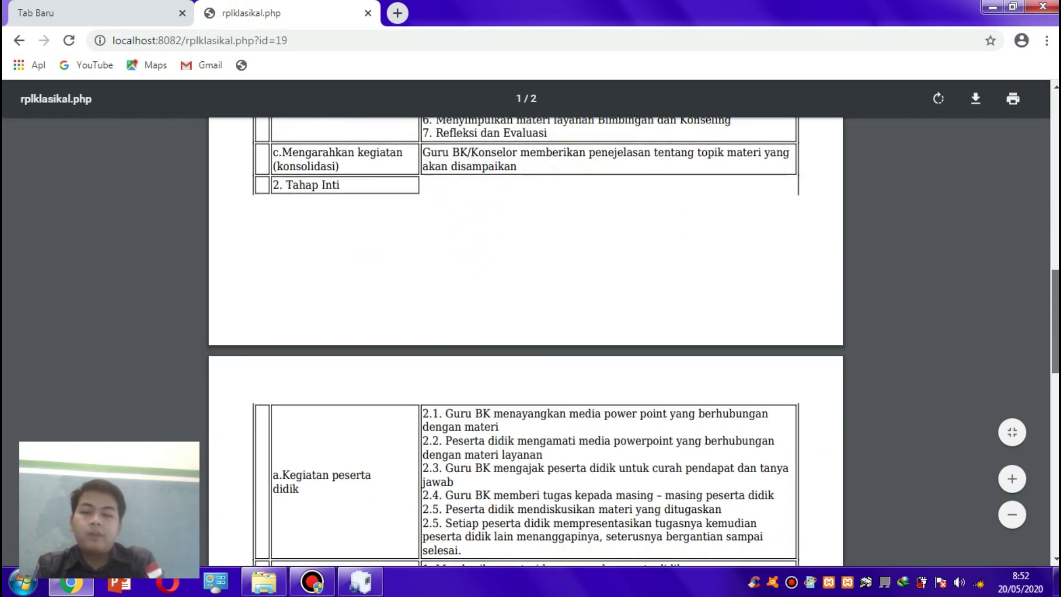
pyautogui.scroll(-5, 525, 331)
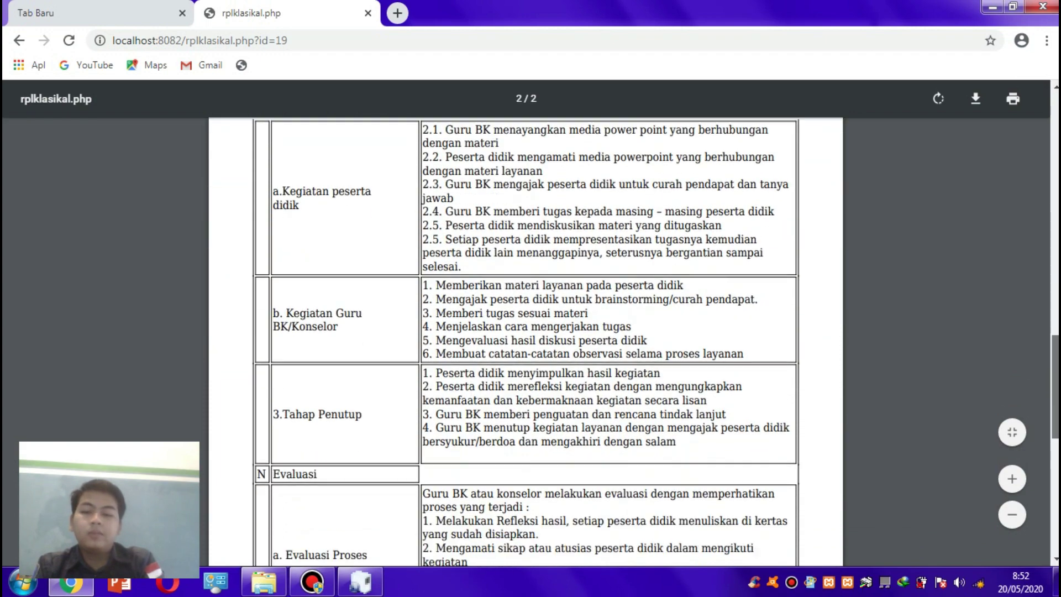
pyautogui.scroll(-10, 488, 259)
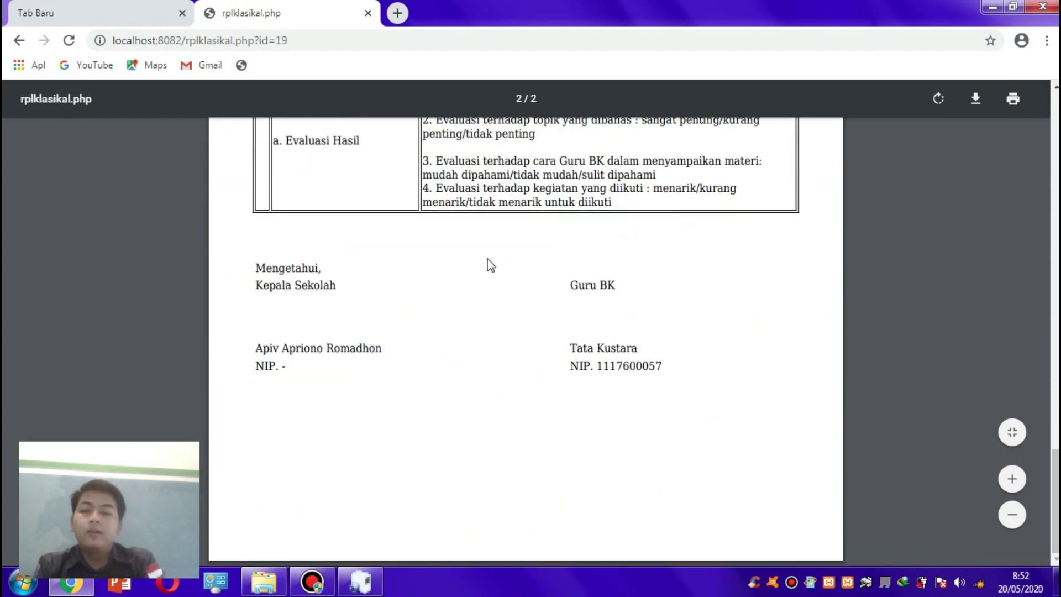
pyautogui.click(20, 42)
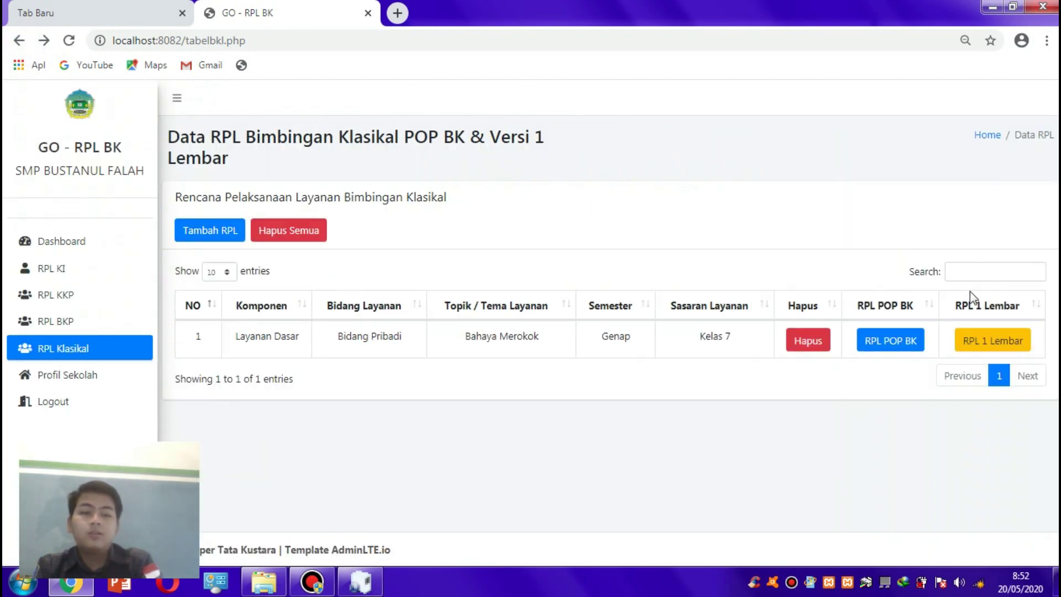
pyautogui.click(995, 342)
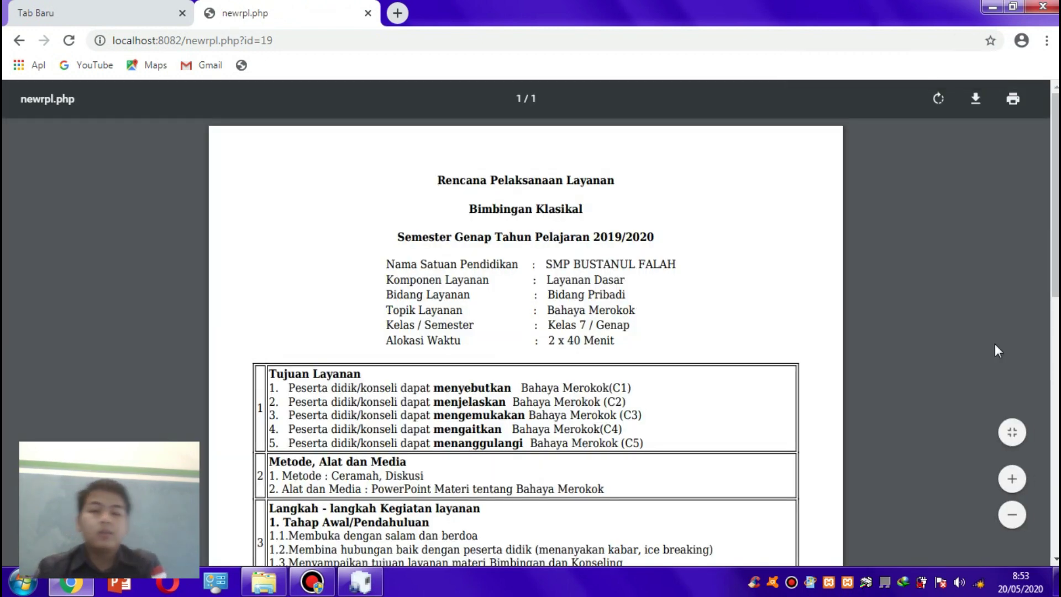
pyautogui.scroll(-5, 820, 234)
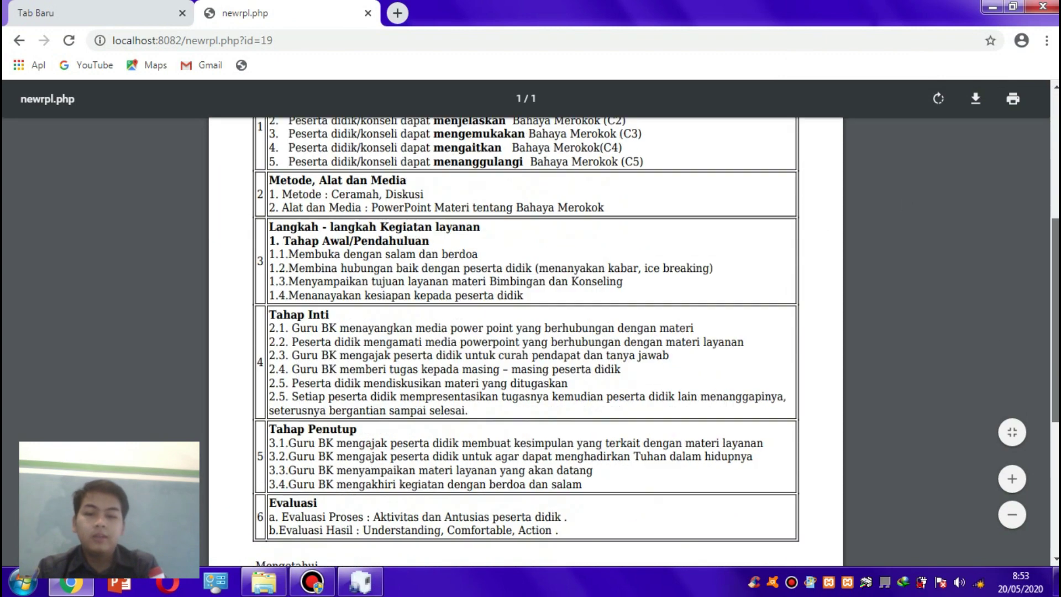
pyautogui.scroll(-4, 525, 320)
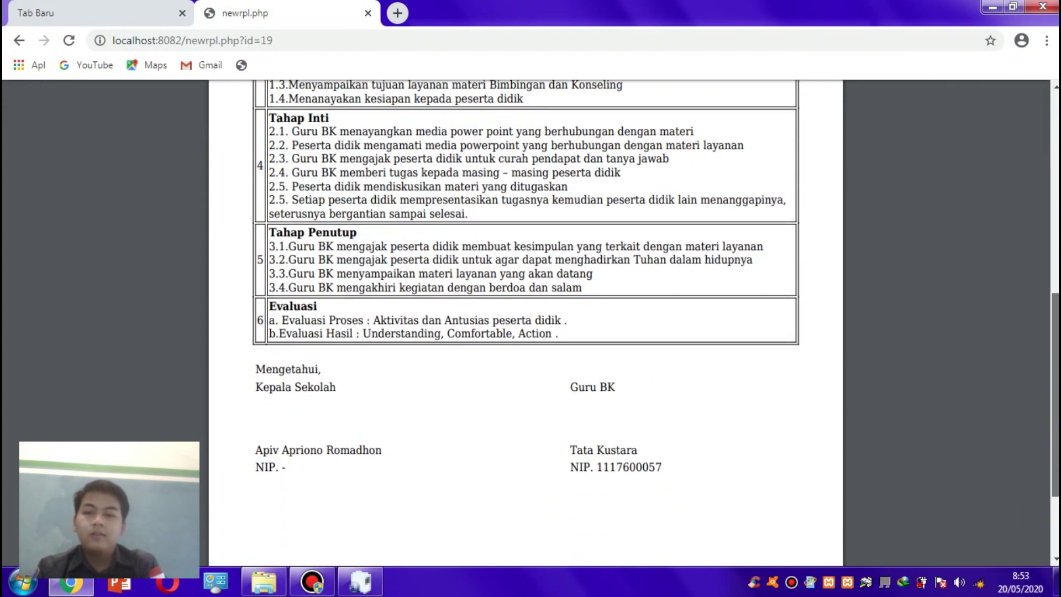
pyautogui.scroll(7, 1039, 244)
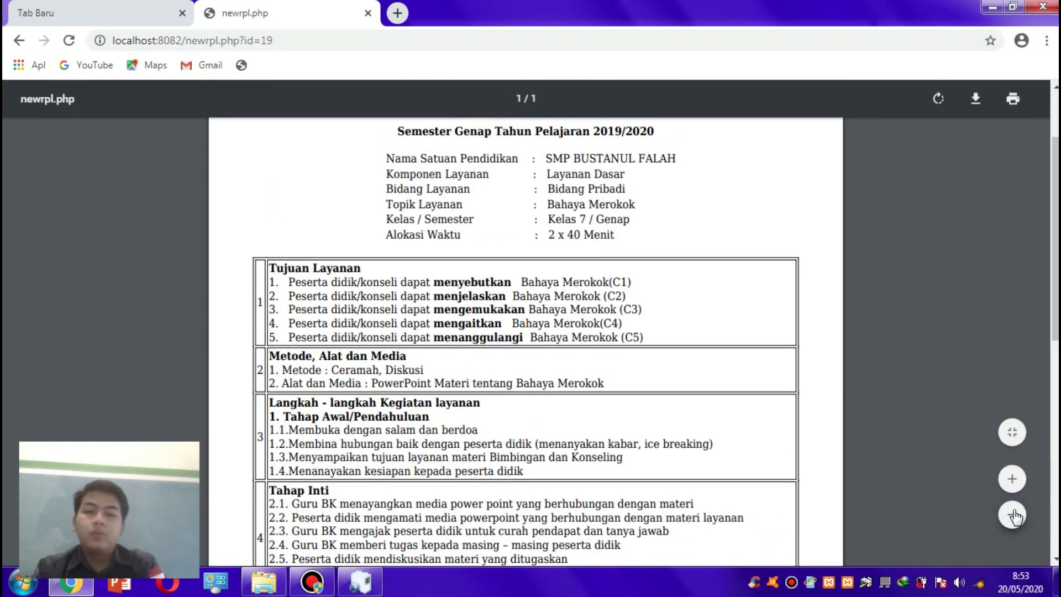
pyautogui.click(1015, 515)
pyautogui.click(1006, 522)
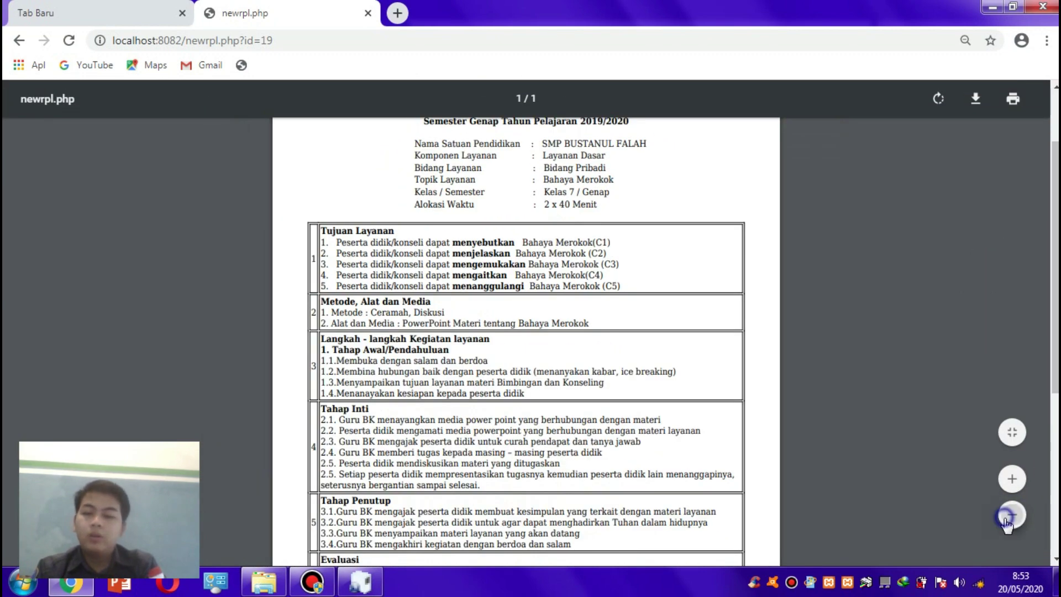
pyautogui.click(1009, 519)
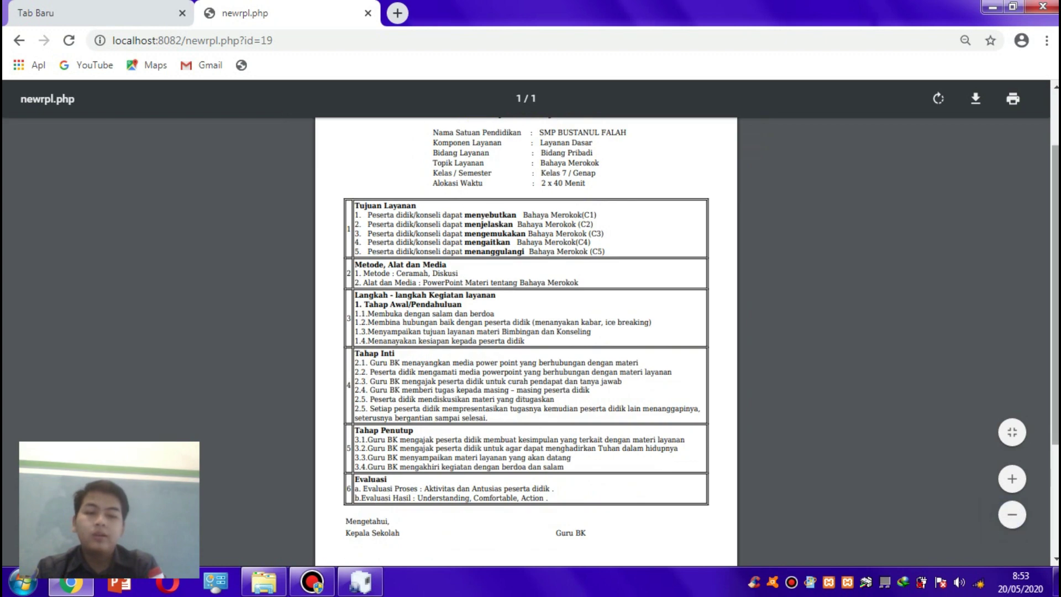
pyautogui.click(1011, 515)
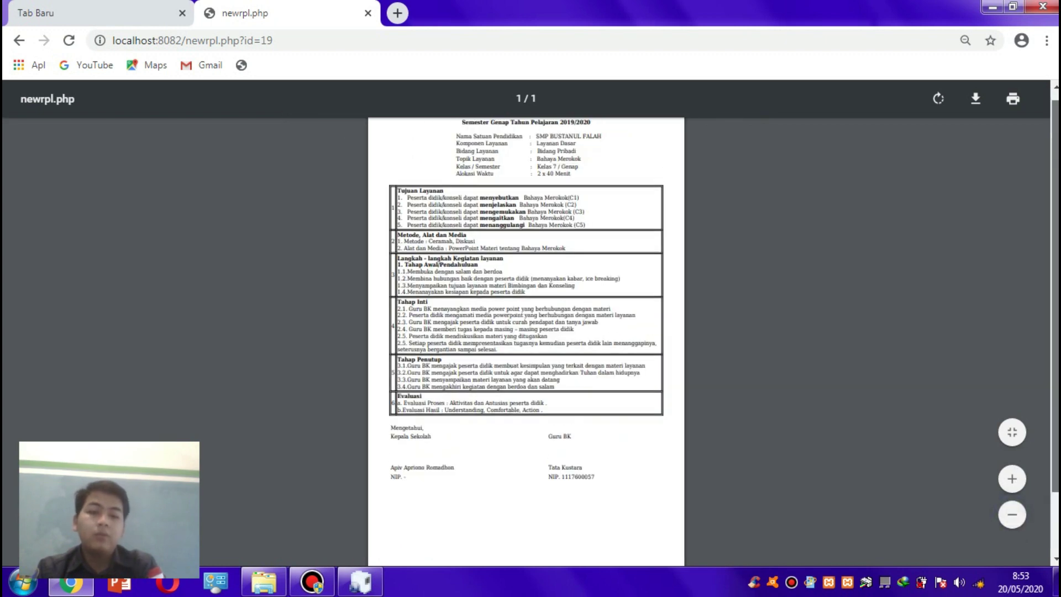
pyautogui.scroll(1, 526, 331)
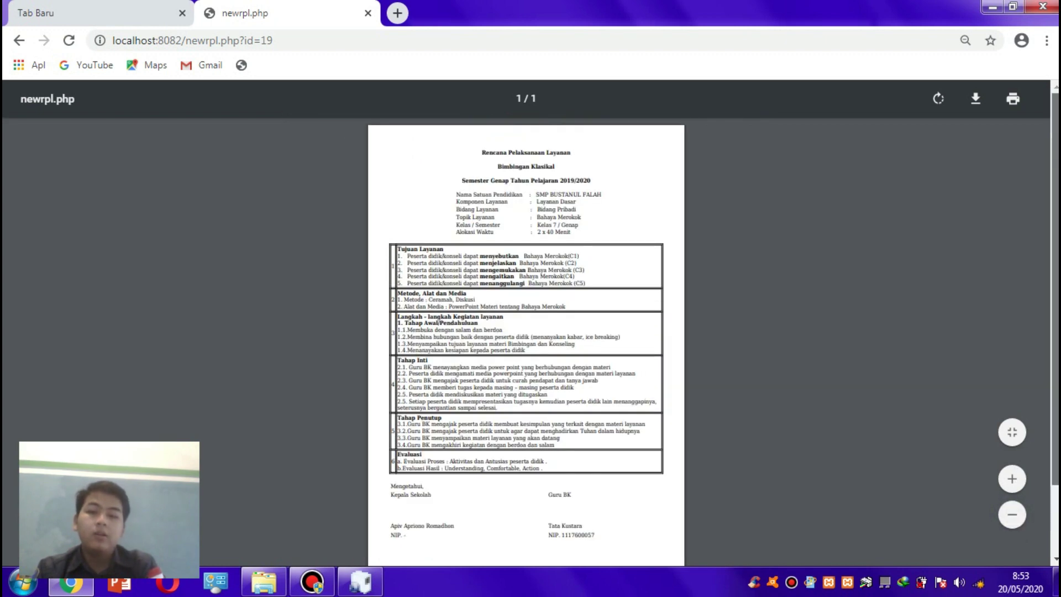
pyautogui.click(12, 45)
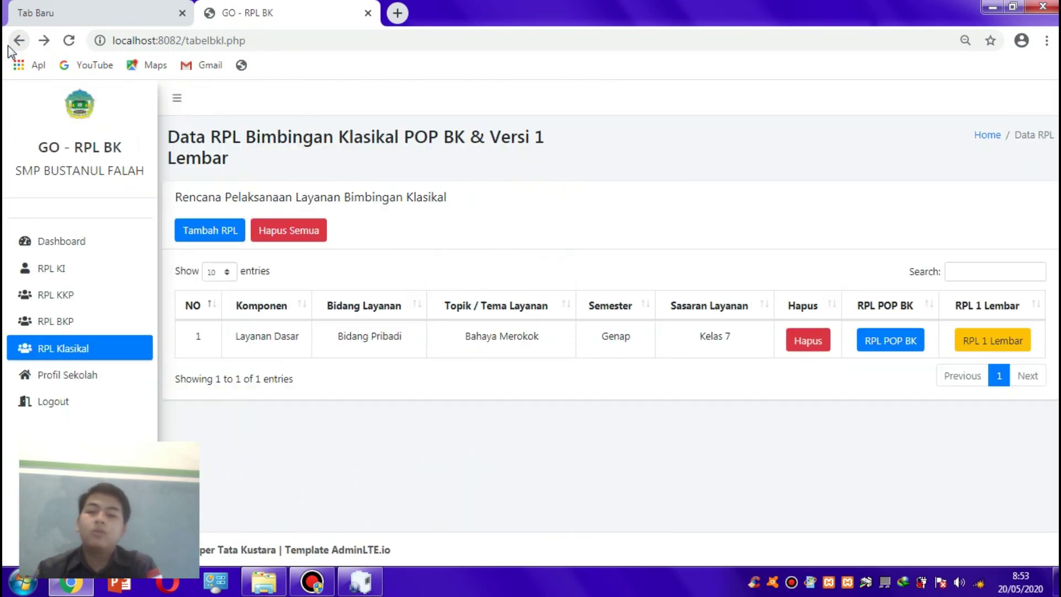
# - Start a new classical RPL, keep Layanan Dasar, Bidang Pribadi and Fungsi Pencegahan, and scroll down the form
pyautogui.click(197, 233)
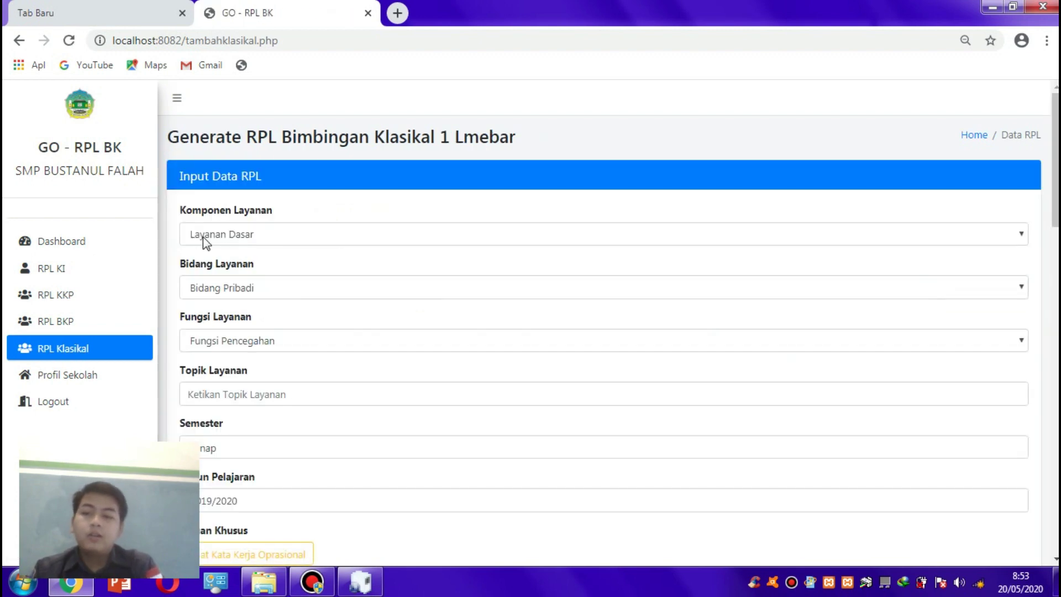
pyautogui.click(205, 237)
pyautogui.click(206, 240)
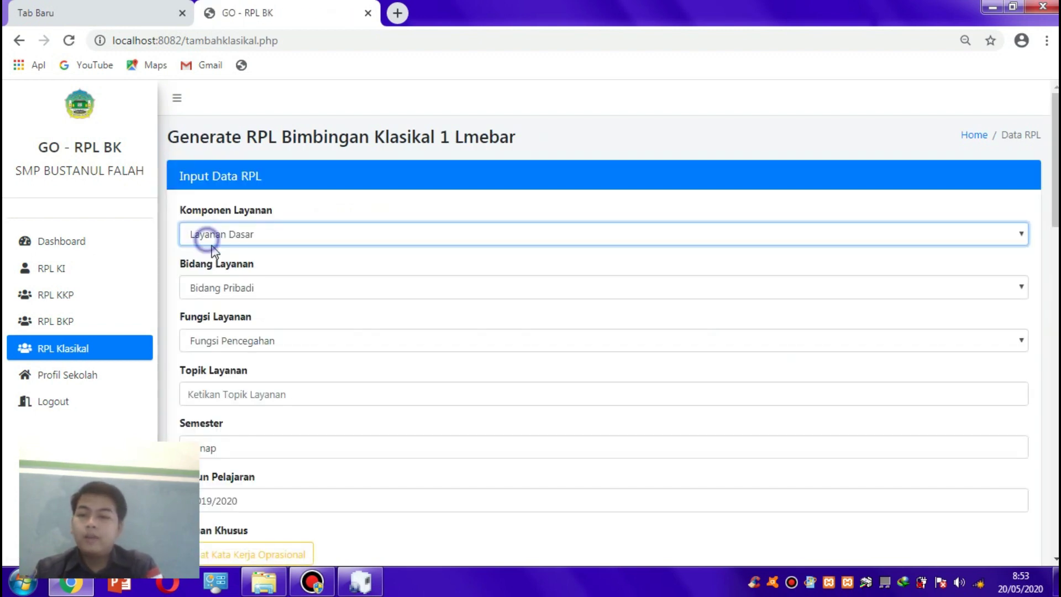
pyautogui.click(227, 286)
pyautogui.click(232, 321)
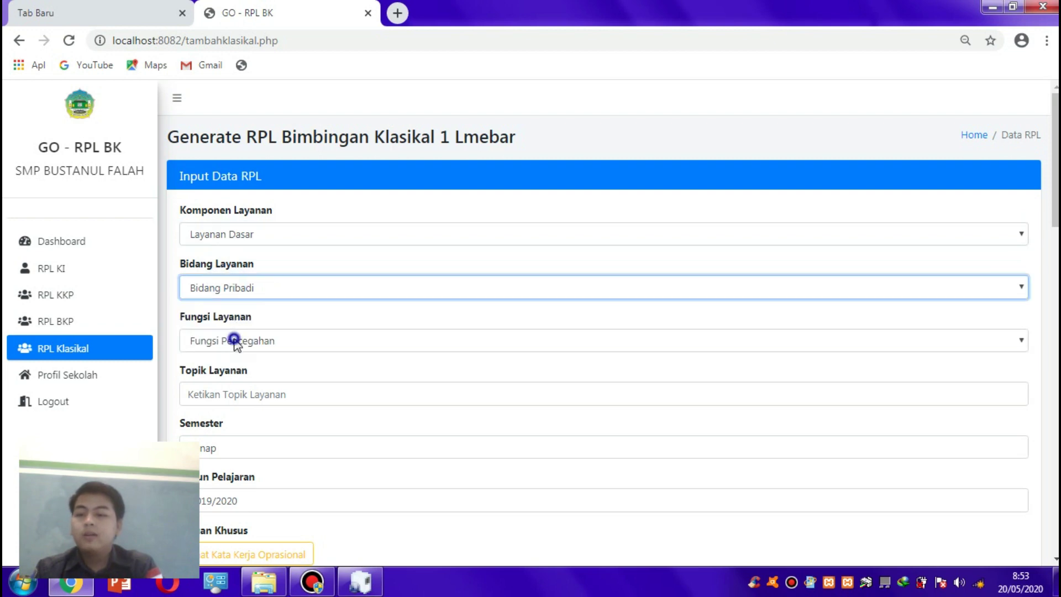
pyautogui.click(236, 342)
pyautogui.click(236, 342)
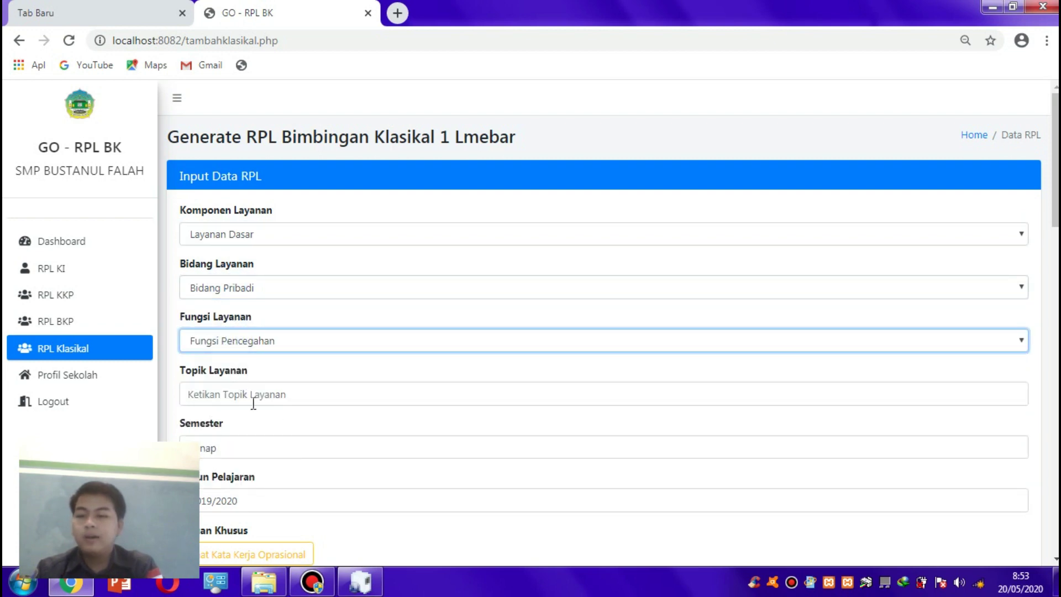
pyautogui.scroll(-2, 457, 318)
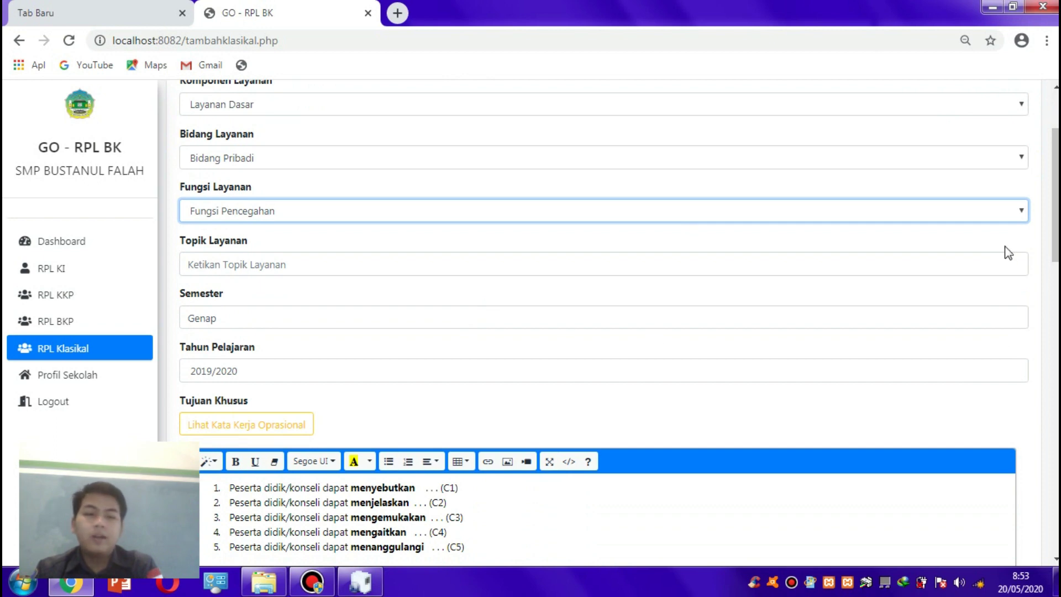
pyautogui.scroll(-1, 1030, 262)
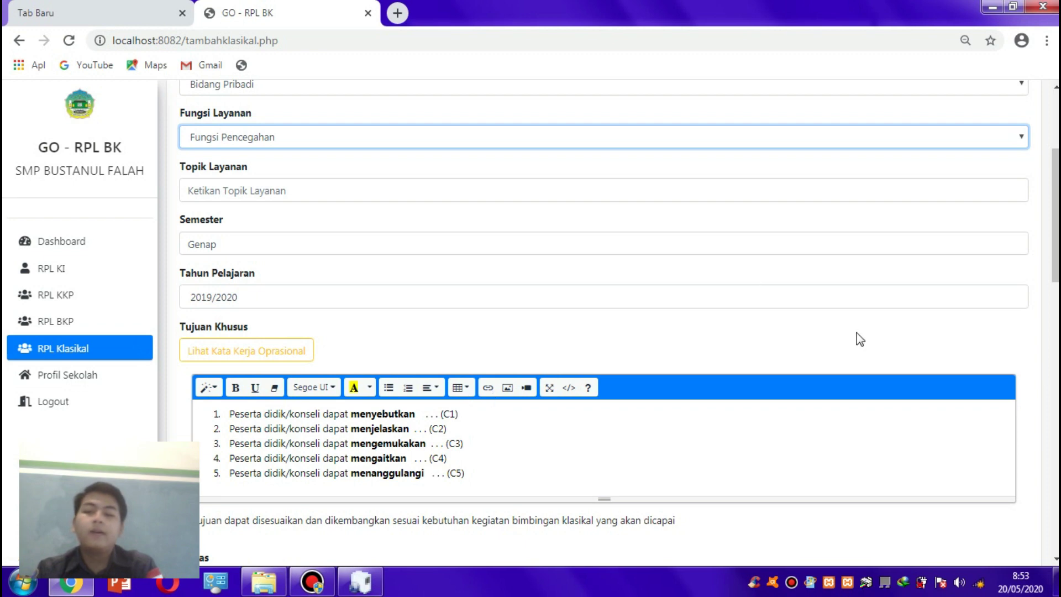
pyautogui.moveTo(1055, 221); pyautogui.dragTo(964, 254)
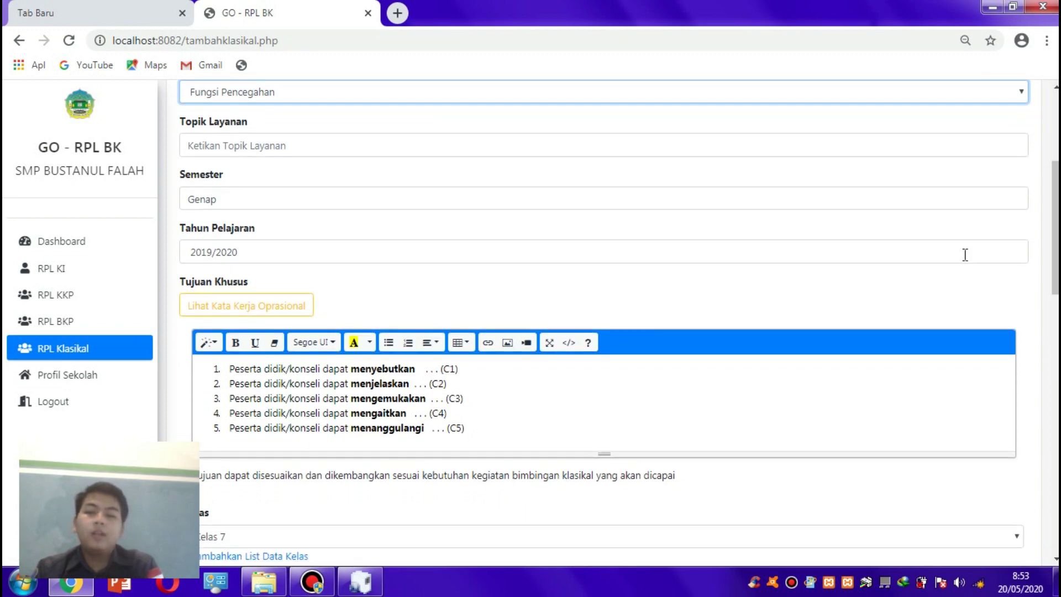
pyautogui.scroll(-3, 898, 254)
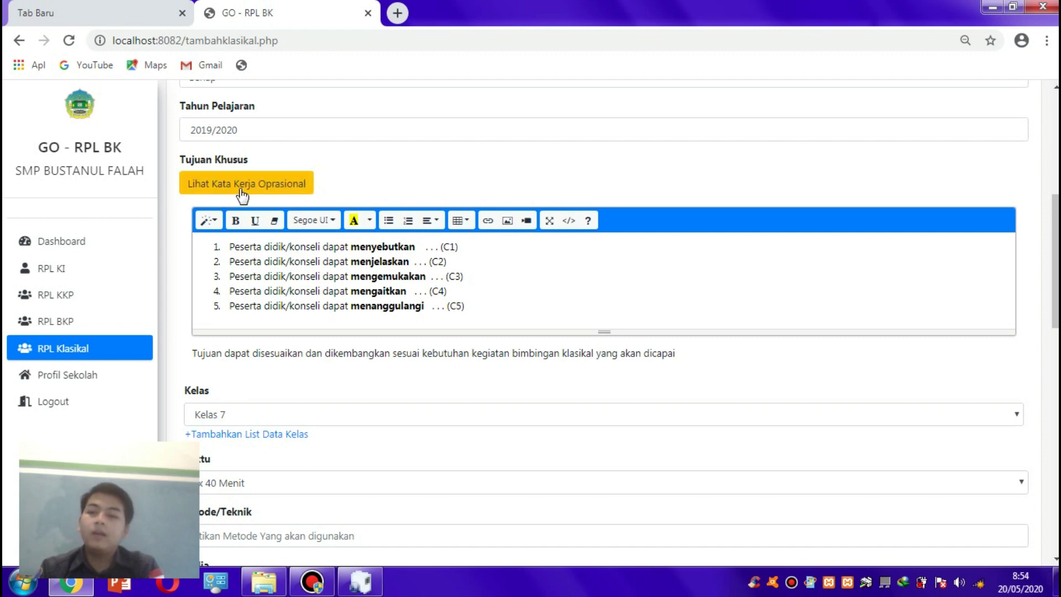
# - Check the Kata Kerja Oprasional reference twice and select the objective verbs menjelaskan and mengemukakan
pyautogui.click(240, 188)
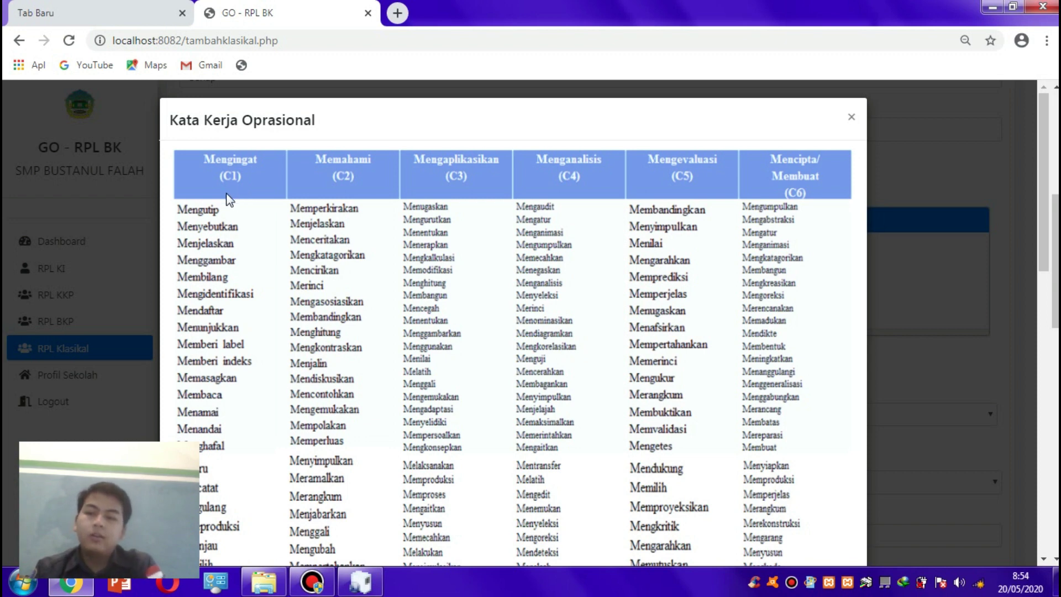
pyautogui.click(920, 353)
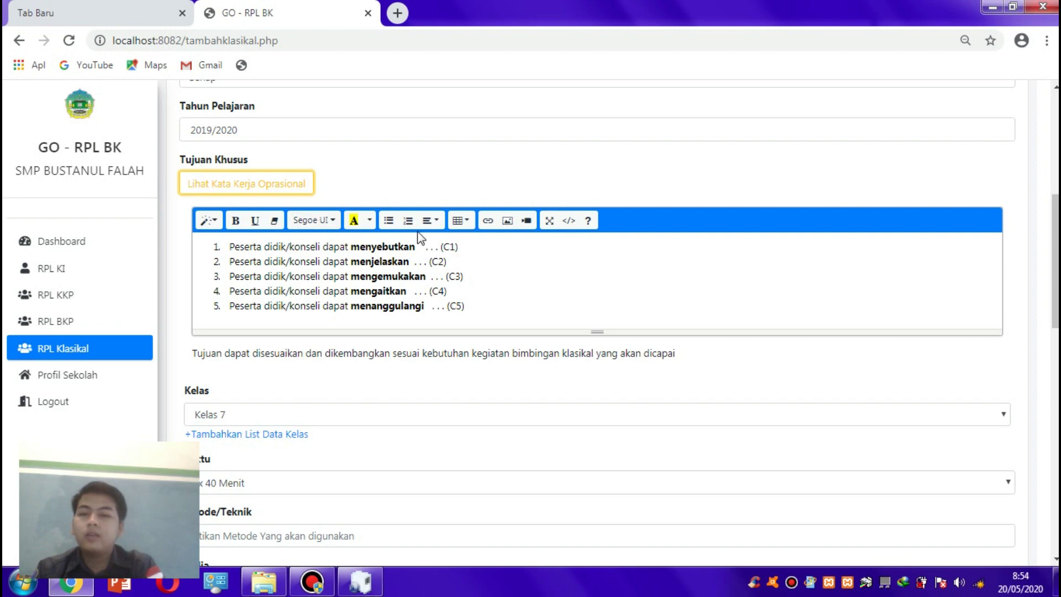
pyautogui.click(268, 183)
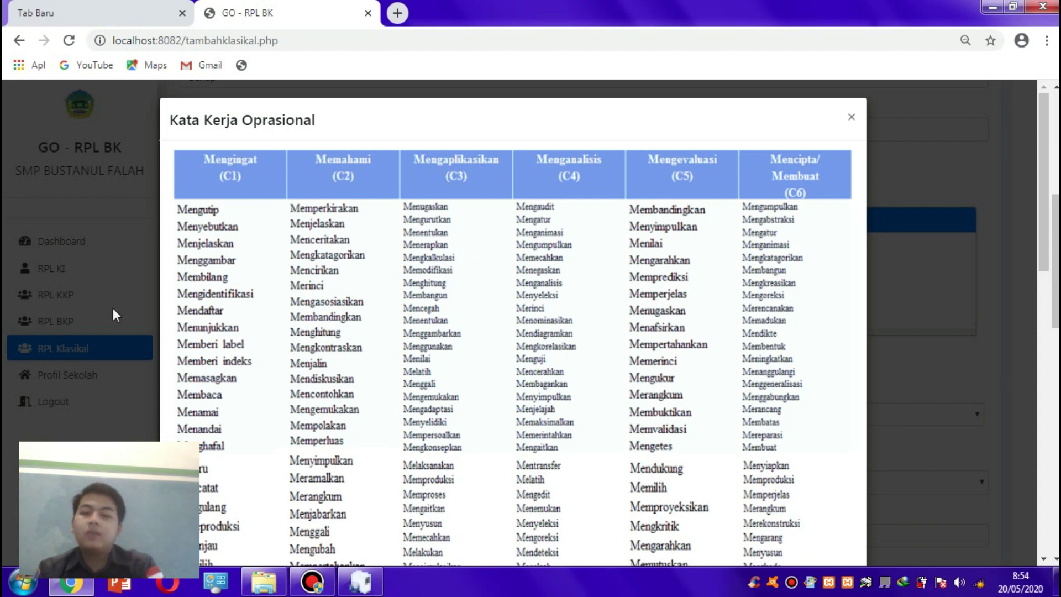
pyautogui.click(991, 236)
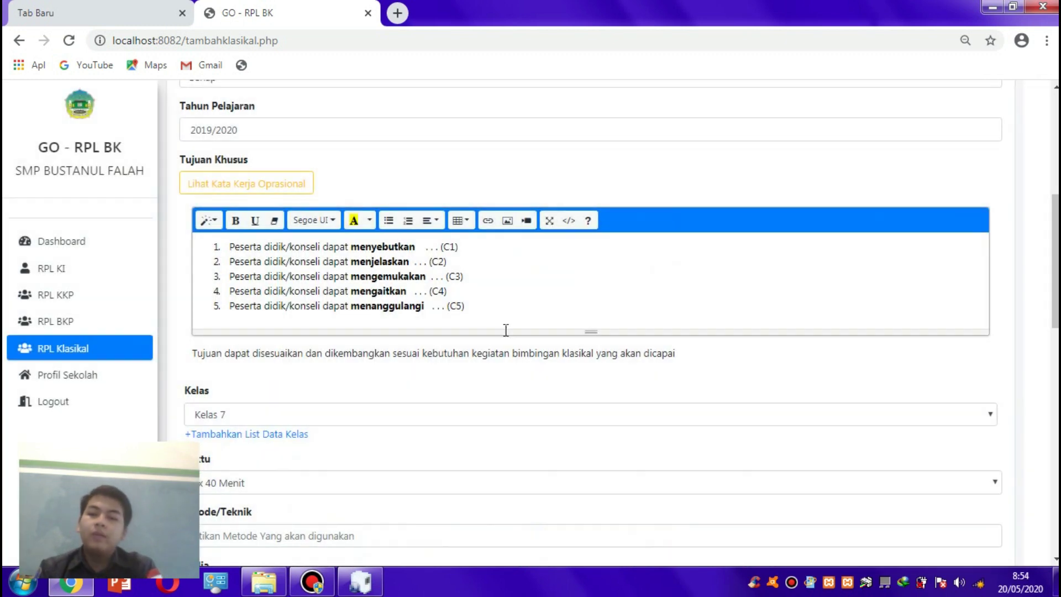
pyautogui.doubleClick(385, 263)
pyautogui.click(387, 276)
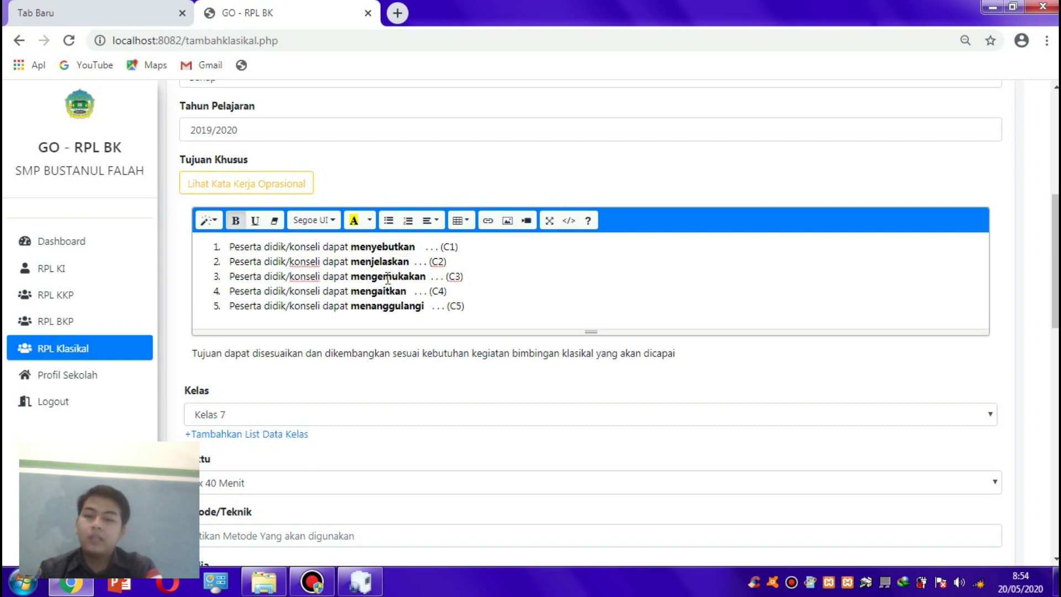
pyautogui.doubleClick(387, 276)
# - Reopen and close the Kata Kerja Oprasional reference table three more times
pyautogui.click(261, 183)
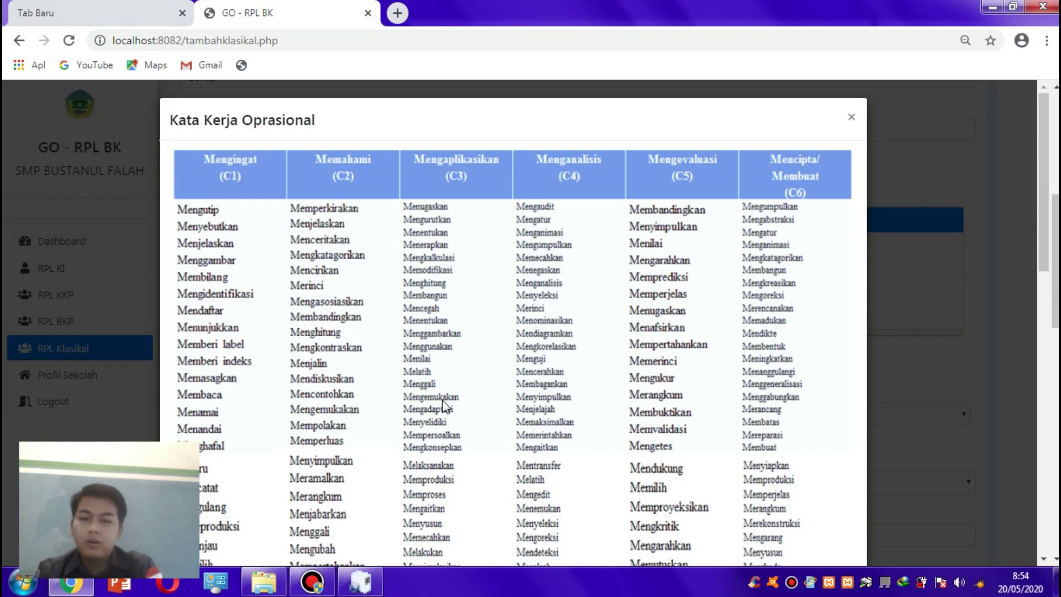
pyautogui.press('Escape')
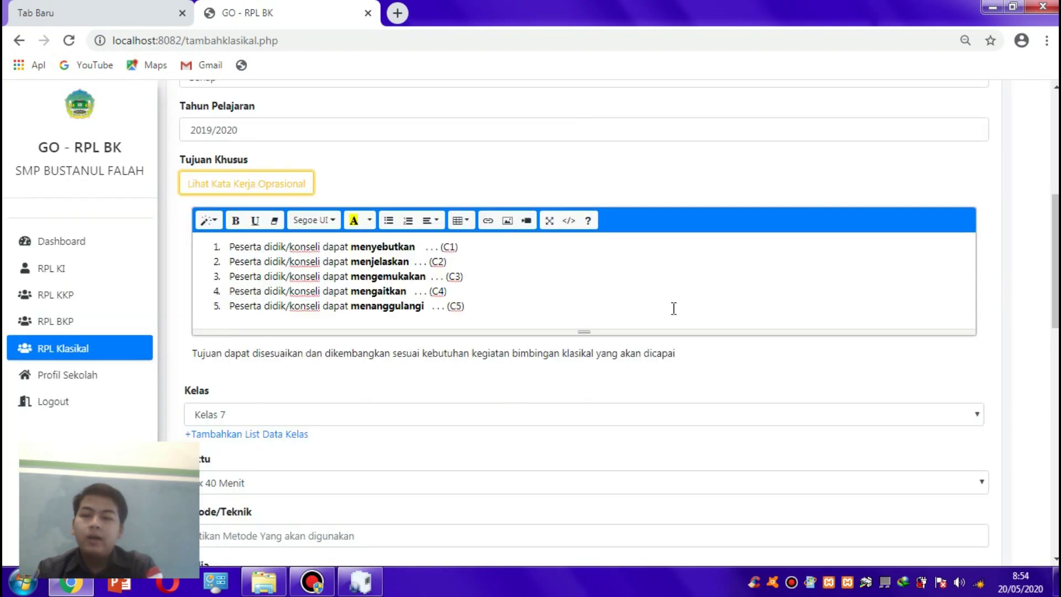
pyautogui.click(261, 187)
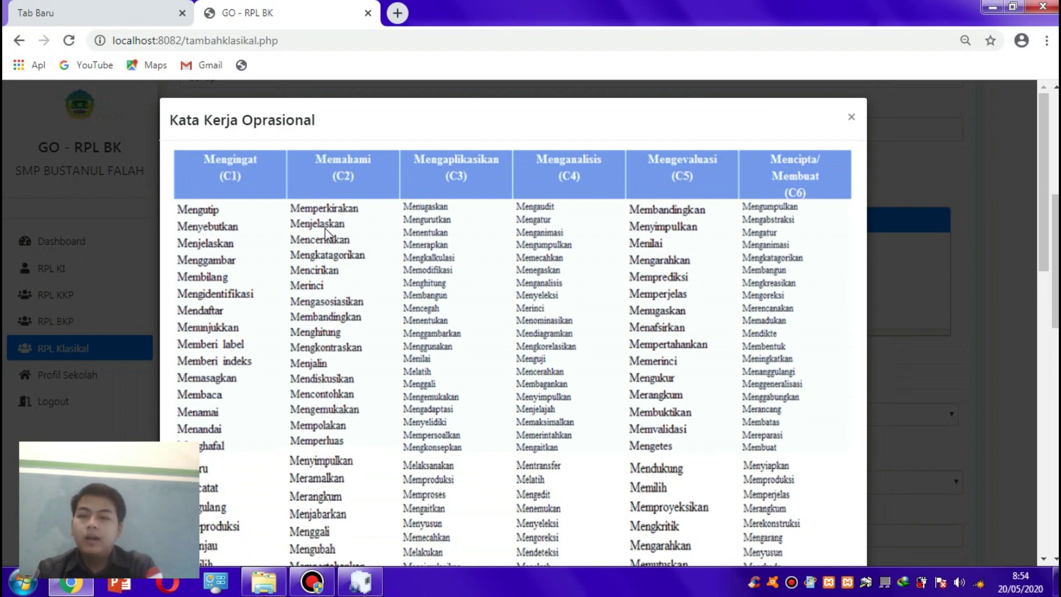
pyautogui.click(940, 272)
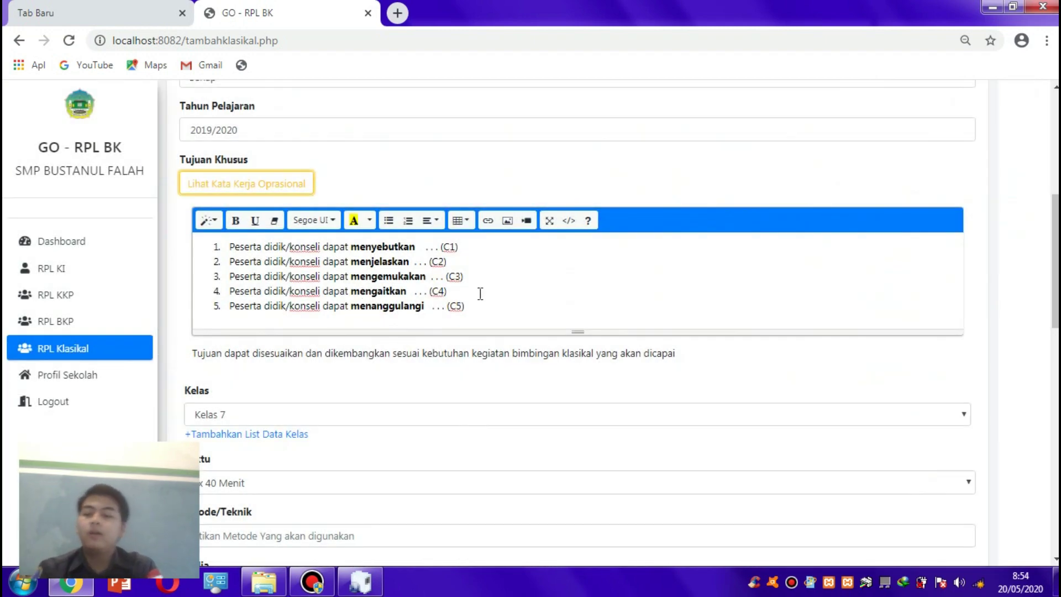
pyautogui.click(285, 186)
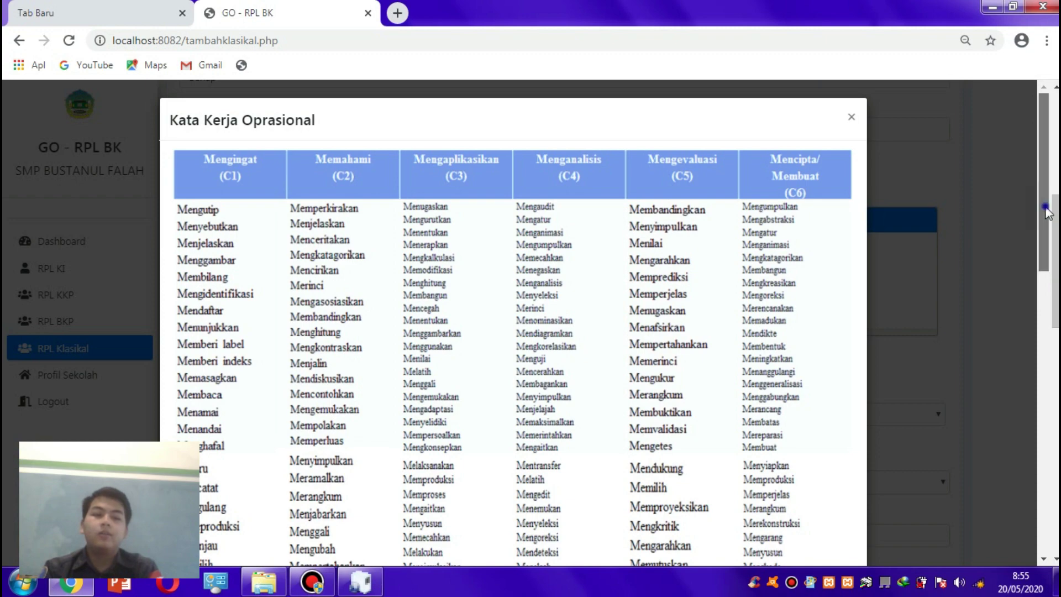
pyautogui.moveTo(1043, 204); pyautogui.dragTo(1020, 226)
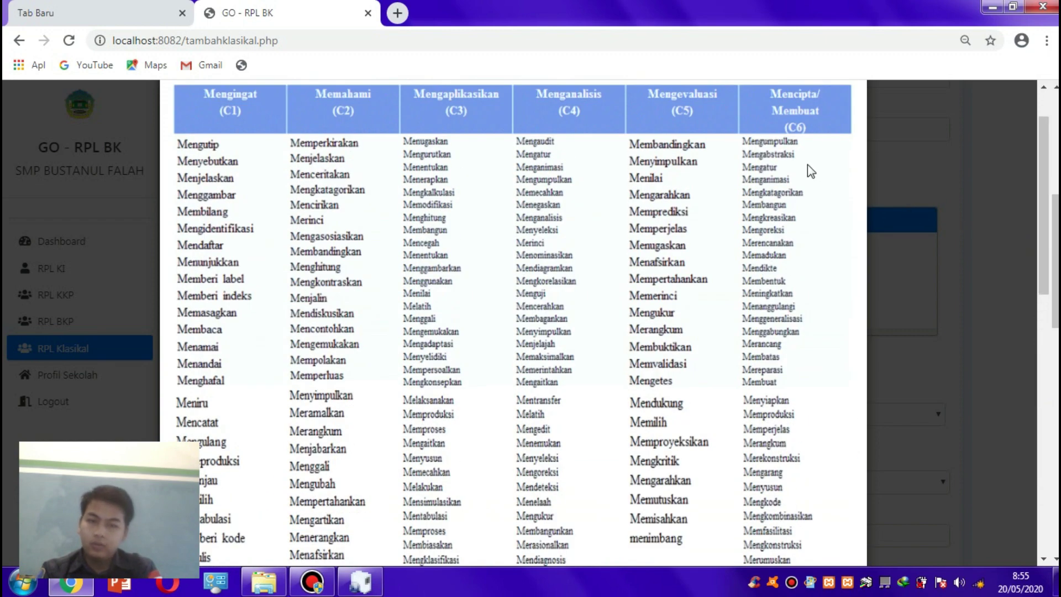
pyautogui.click(897, 207)
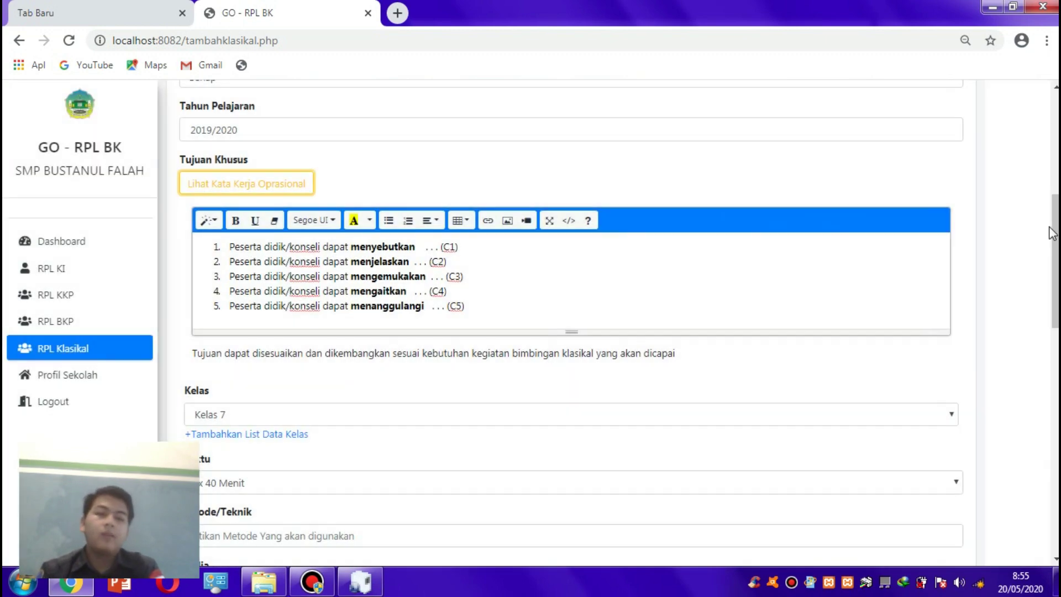
# - Keep Kelas 7 as the class for the plan
pyautogui.scroll(-3, 794, 234)
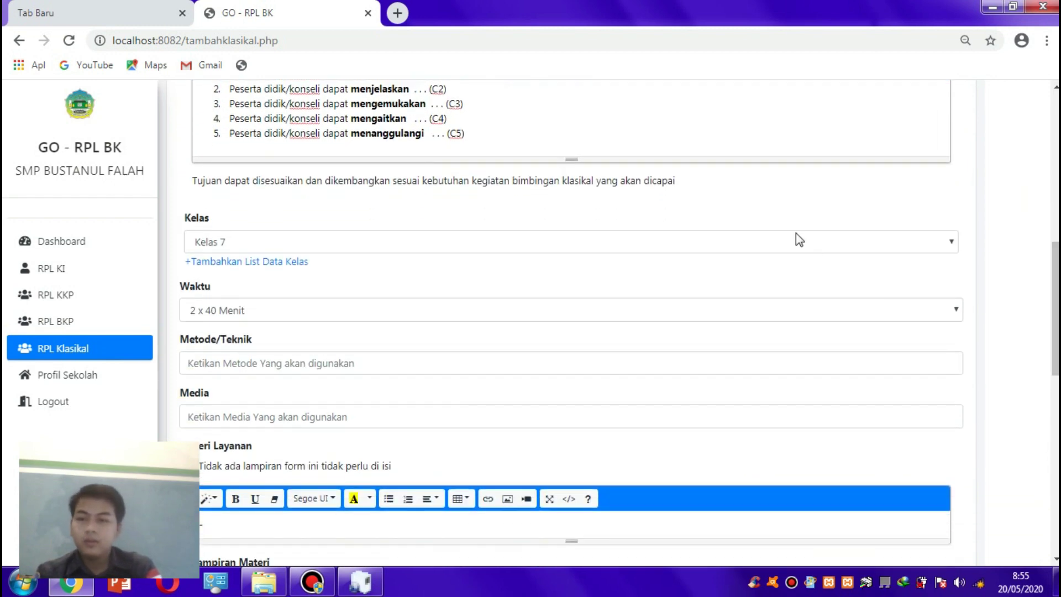
pyautogui.click(794, 235)
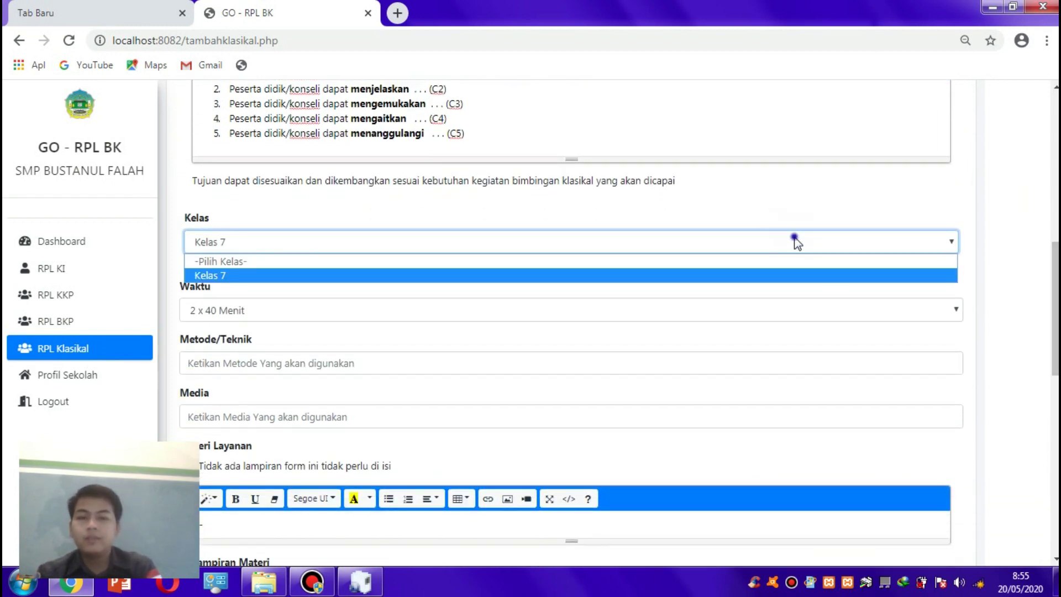
pyautogui.click(729, 239)
pyautogui.scroll(-5, 698, 249)
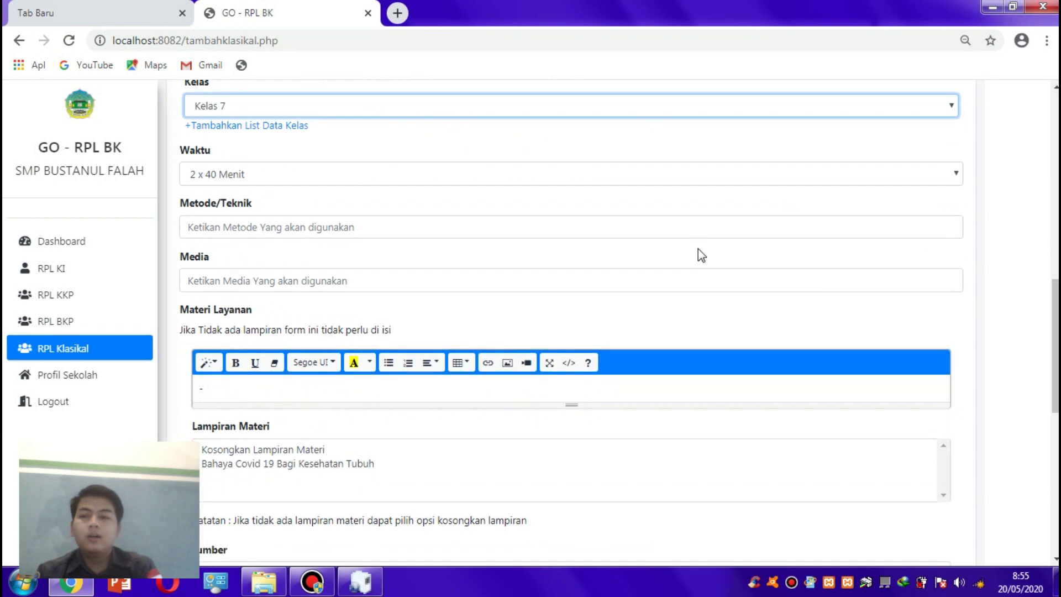
pyautogui.click(631, 182)
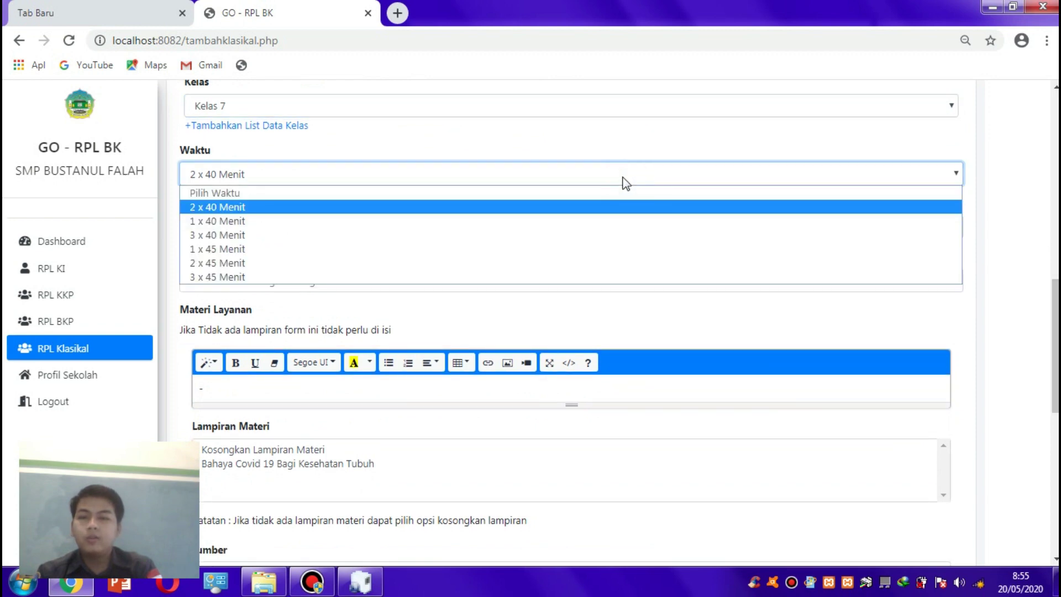
pyautogui.click(612, 212)
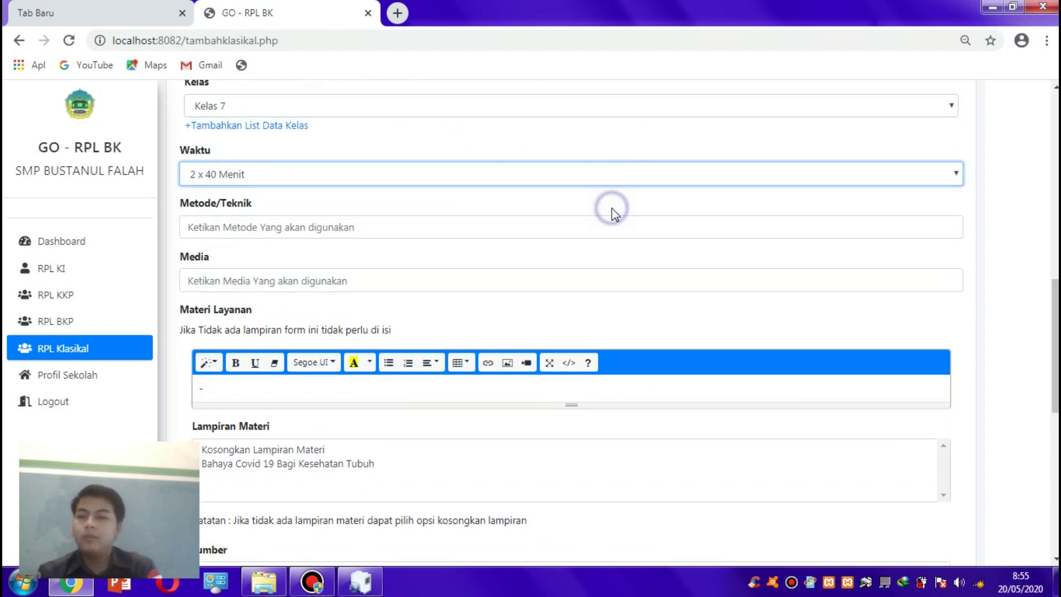
pyautogui.click(589, 253)
pyautogui.click(570, 237)
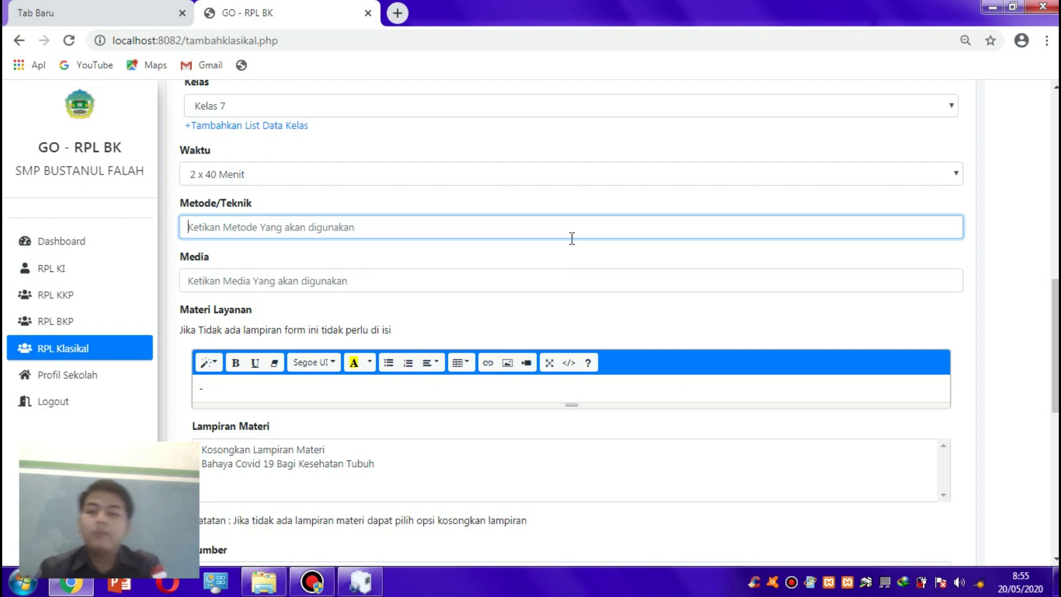
pyautogui.click(607, 279)
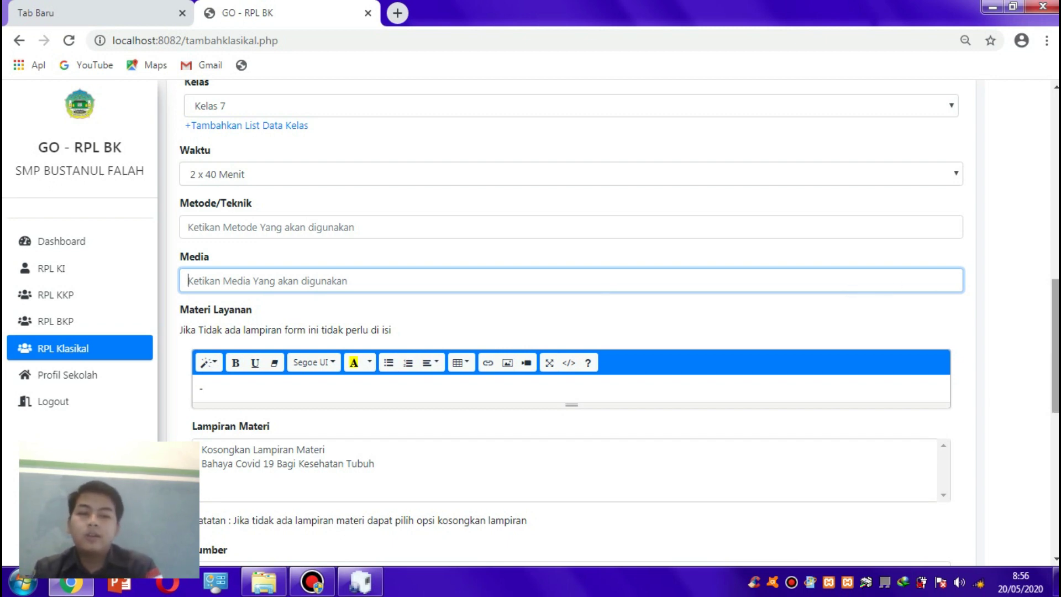
pyautogui.scroll(-2, 1012, 289)
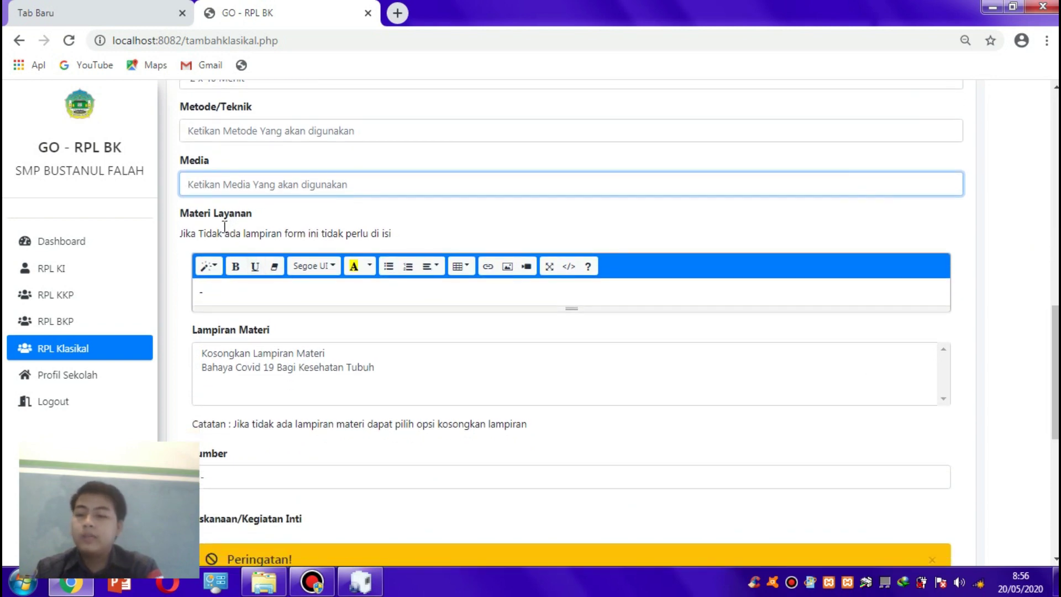
# - Delete the '-' in Materi Layanan, type '1. Pengert', then erase it again
pyautogui.moveTo(206, 291); pyautogui.dragTo(184, 297)
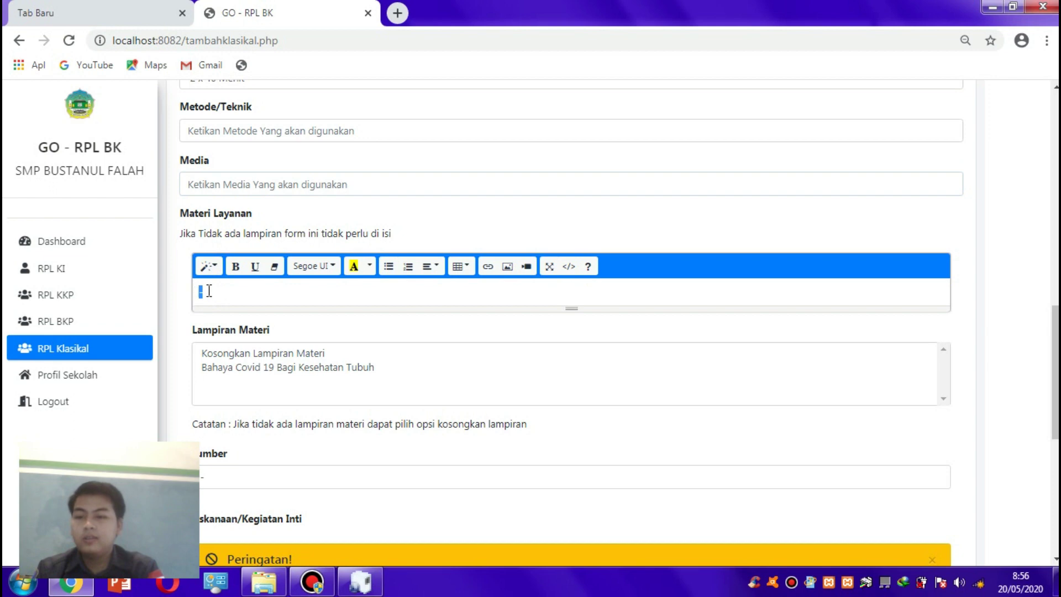
pyautogui.press('BackSpace')
pyautogui.write('1')
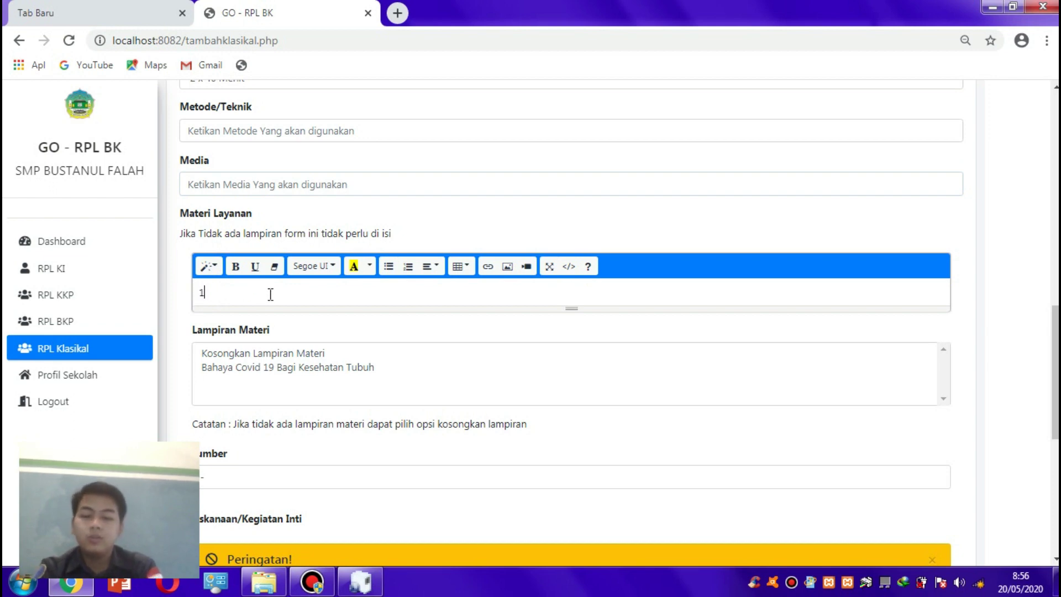
pyautogui.write('. Pengert')
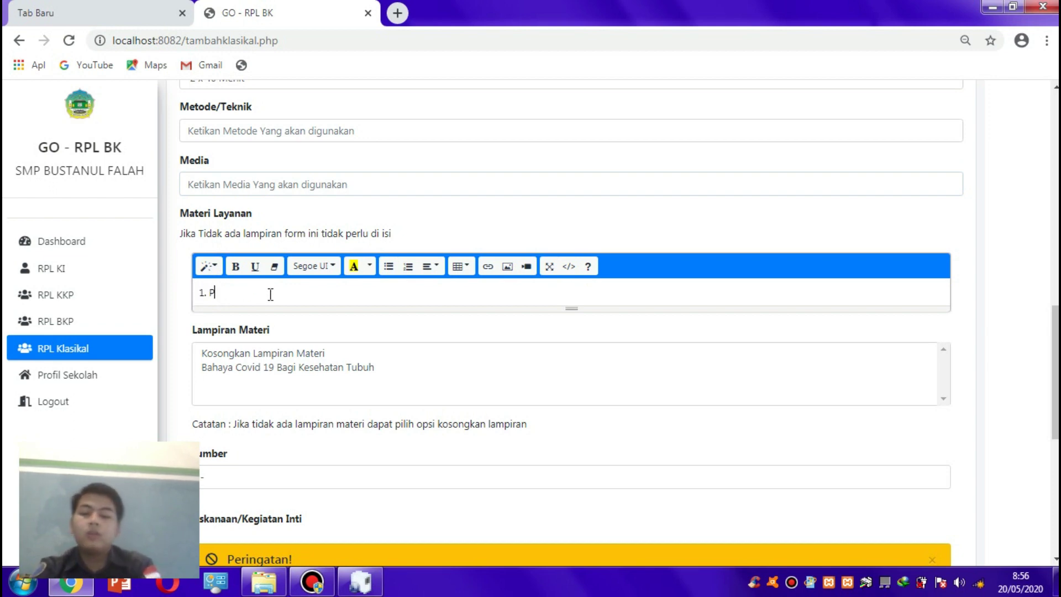
pyautogui.press('BackSpace')
pyautogui.press('BackSpace')
pyautogui.press('BackSpace')
pyautogui.press('BackSpace')
pyautogui.press('BackSpace')
pyautogui.press('BackSpace')
pyautogui.press('BackSpace')
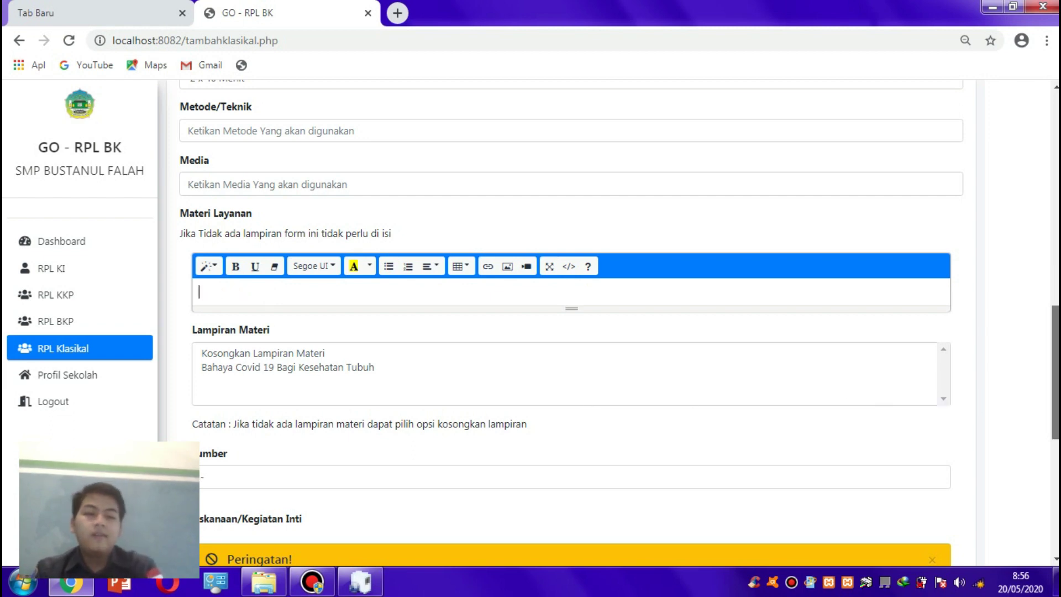
# - Choose Kosongkan Lampiran Materi as the attachment option and move to the sumber field
pyautogui.scroll(-1, 583, 359)
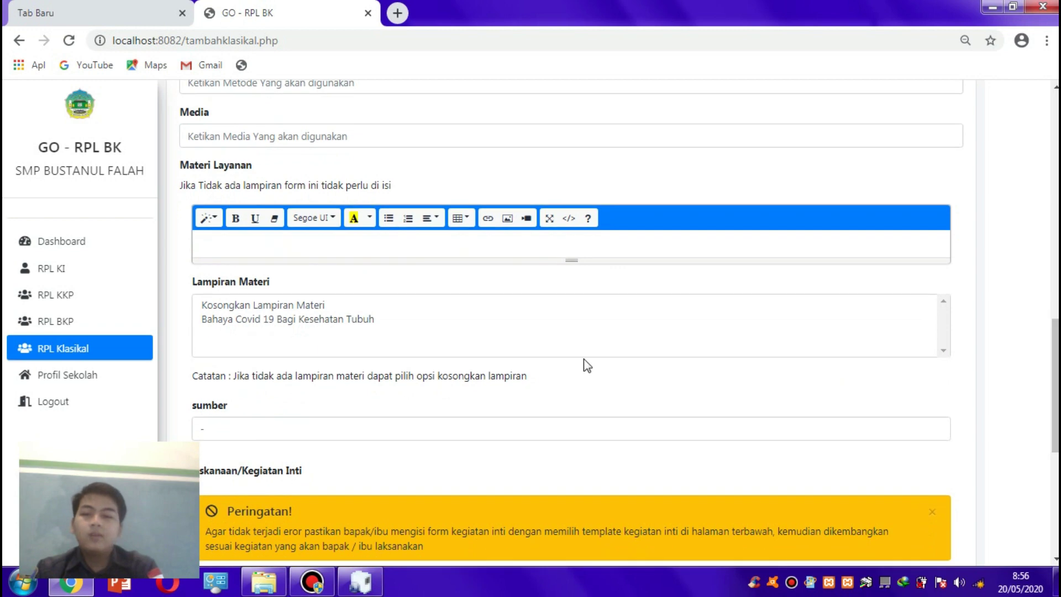
pyautogui.click(239, 306)
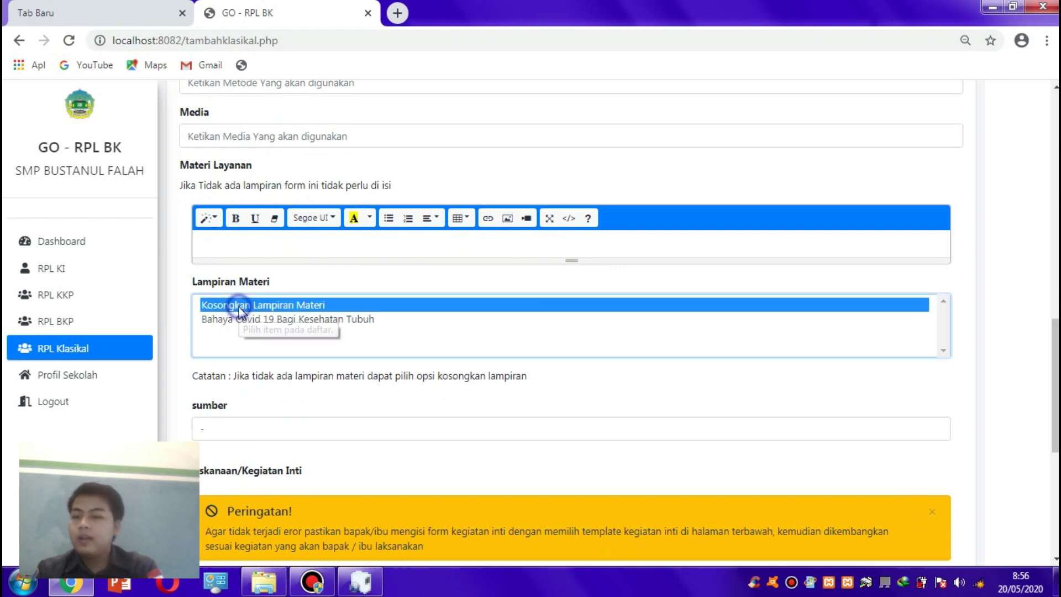
pyautogui.click(231, 241)
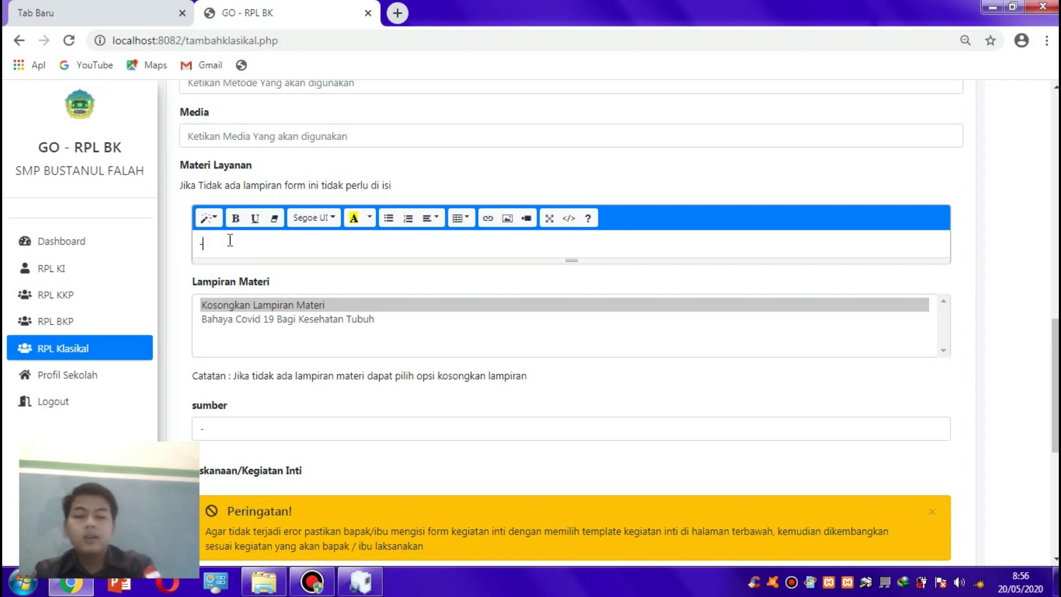
pyautogui.click(246, 431)
# - Scroll down to the empty Kegiatan Inti editor and click into it
pyautogui.scroll(-3, 246, 432)
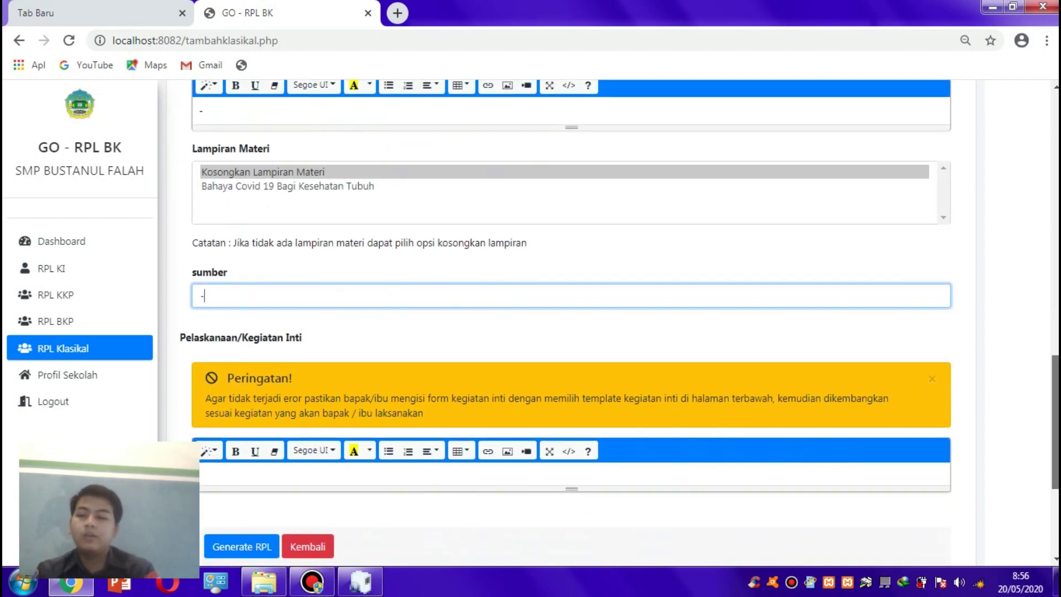
pyautogui.scroll(-1, 579, 316)
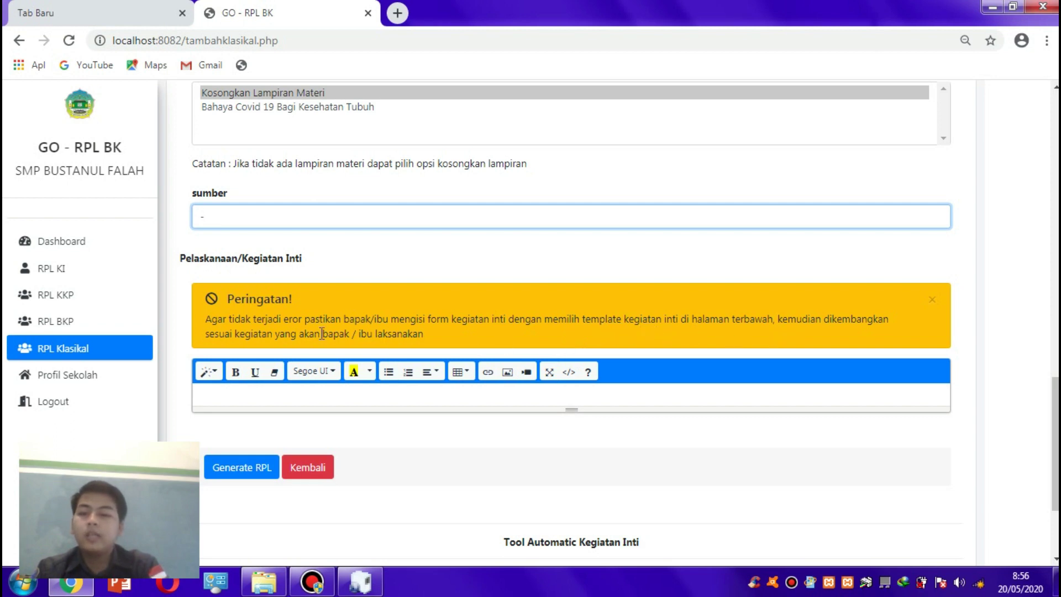
pyautogui.click(316, 392)
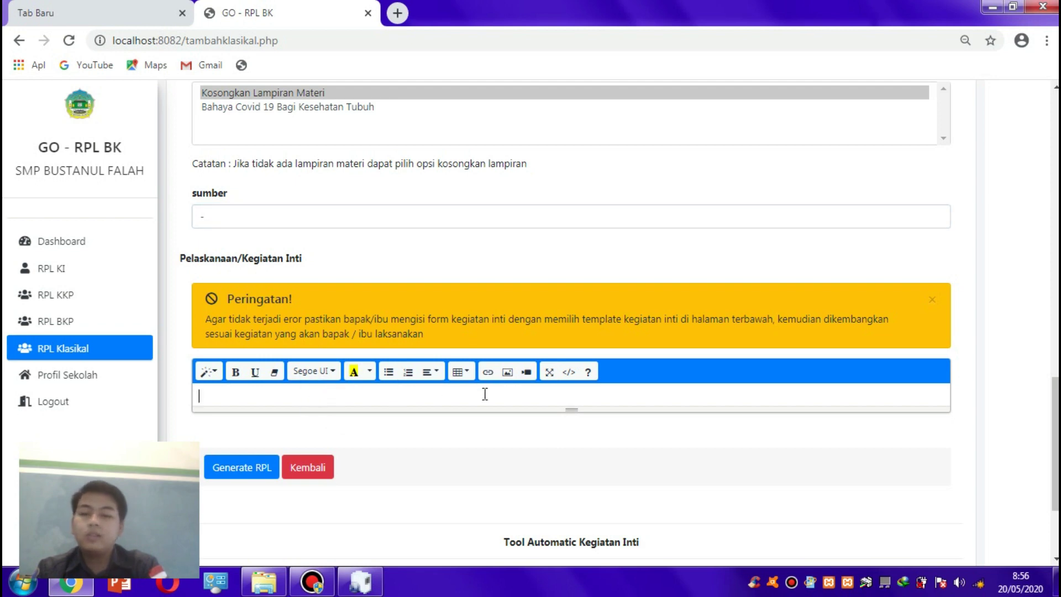
pyautogui.scroll(-1, 1054, 442)
pyautogui.scroll(-2, 1055, 442)
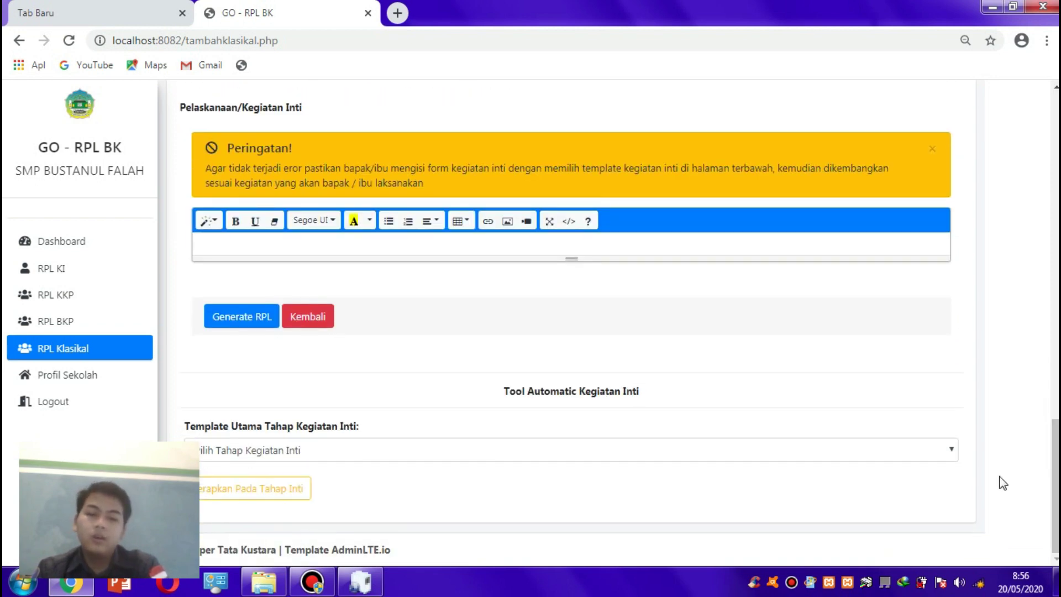
# - Apply the Ceramah template to Kegiatan Inti and delete the ellipses in steps 2.1 and 2.2
pyautogui.click(941, 456)
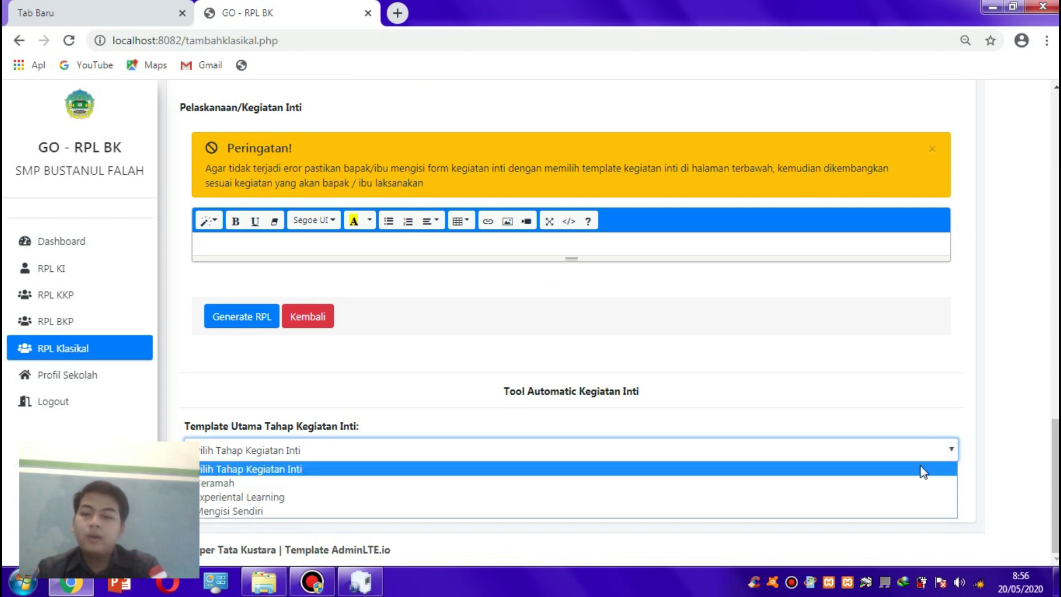
pyautogui.click(840, 484)
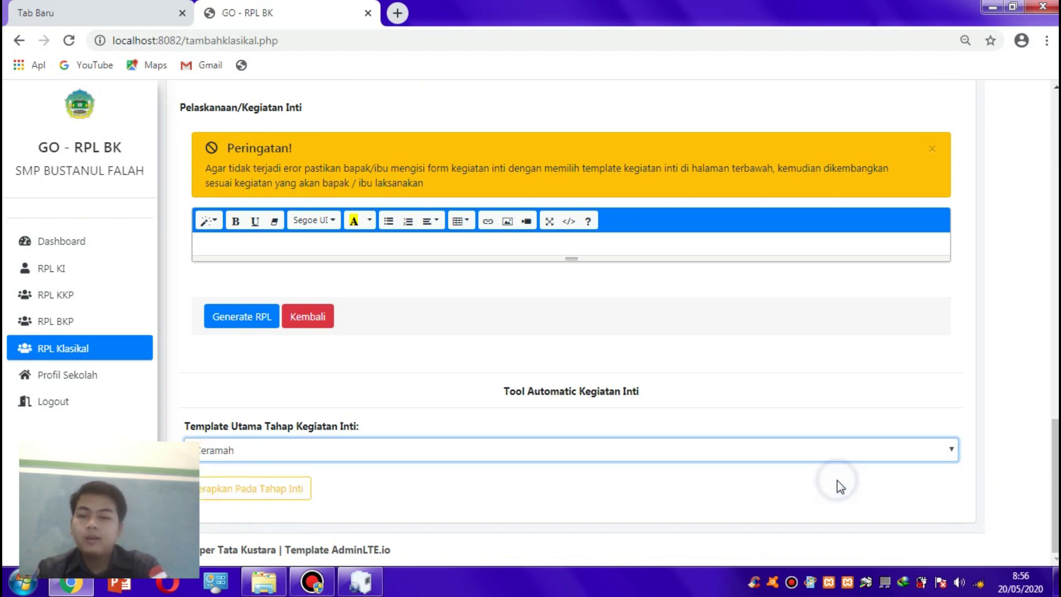
pyautogui.click(288, 489)
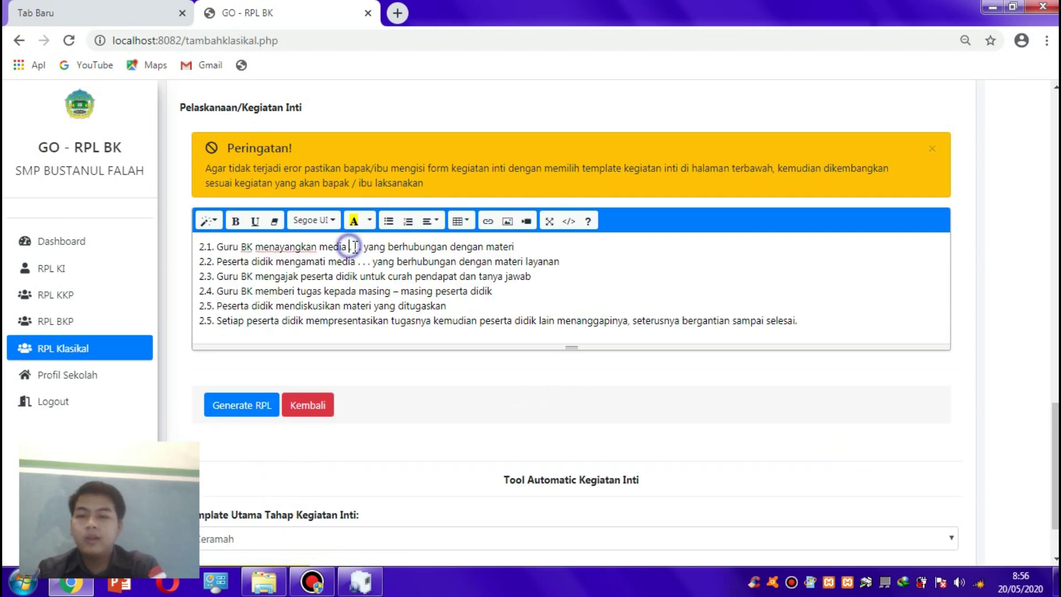
pyautogui.moveTo(348, 247); pyautogui.dragTo(363, 247)
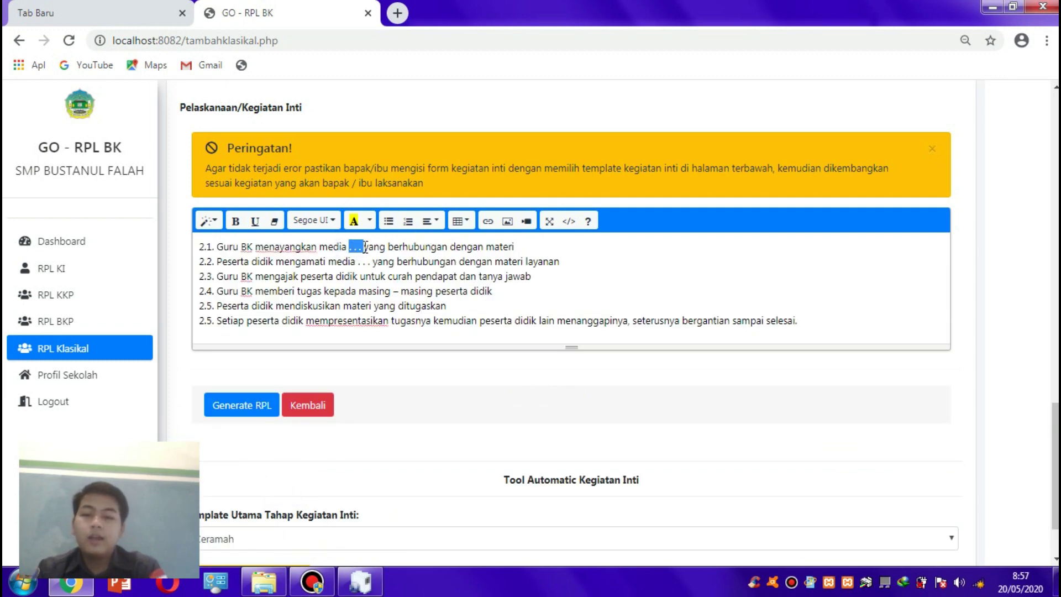
pyautogui.press('BackSpace')
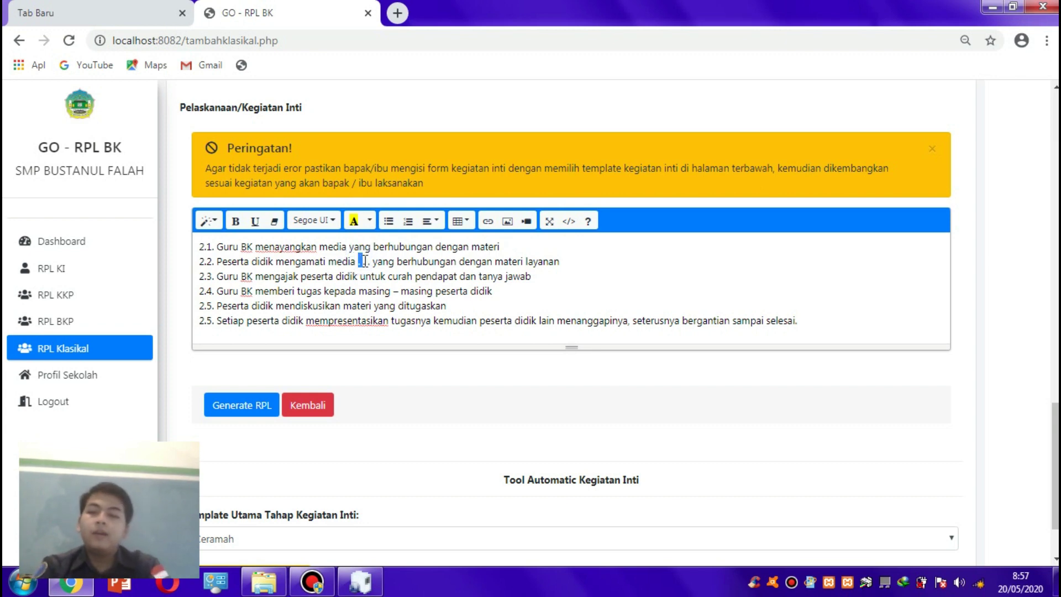
pyautogui.moveTo(360, 261); pyautogui.dragTo(370, 261)
pyautogui.press('BackSpace')
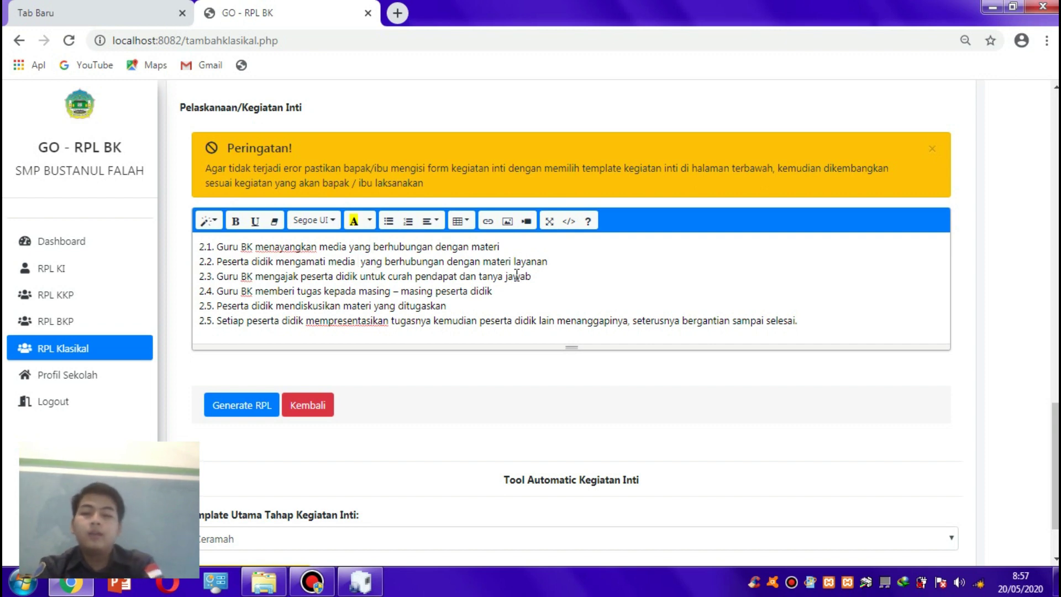
# - Add an empty line after step 2.5, then undo it
pyautogui.scroll(-1, 1055, 469)
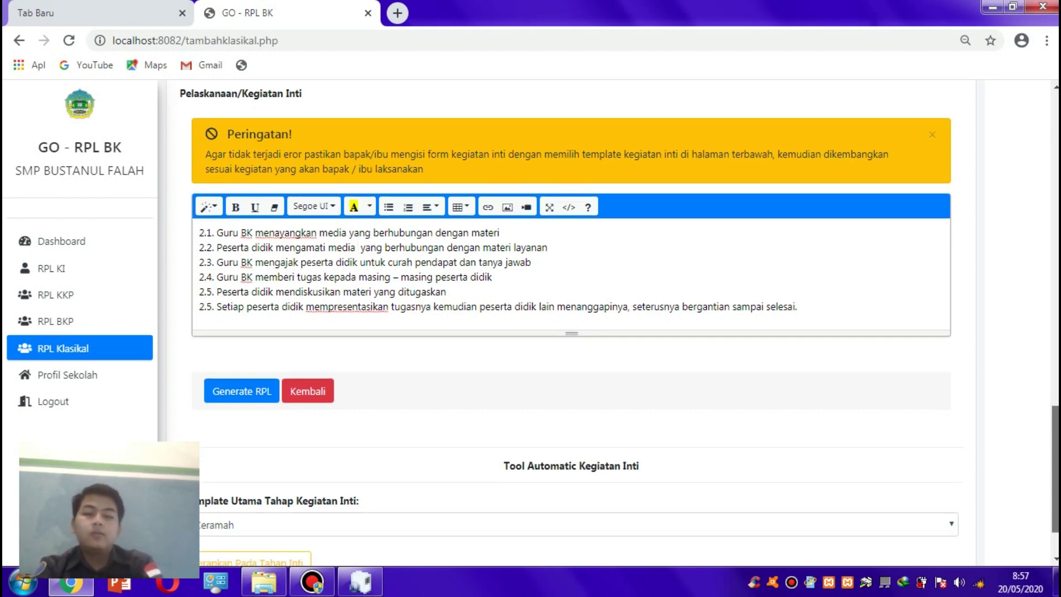
pyautogui.moveTo(1054, 503); pyautogui.dragTo(1053, 479)
pyautogui.scroll(-1, 428, 475)
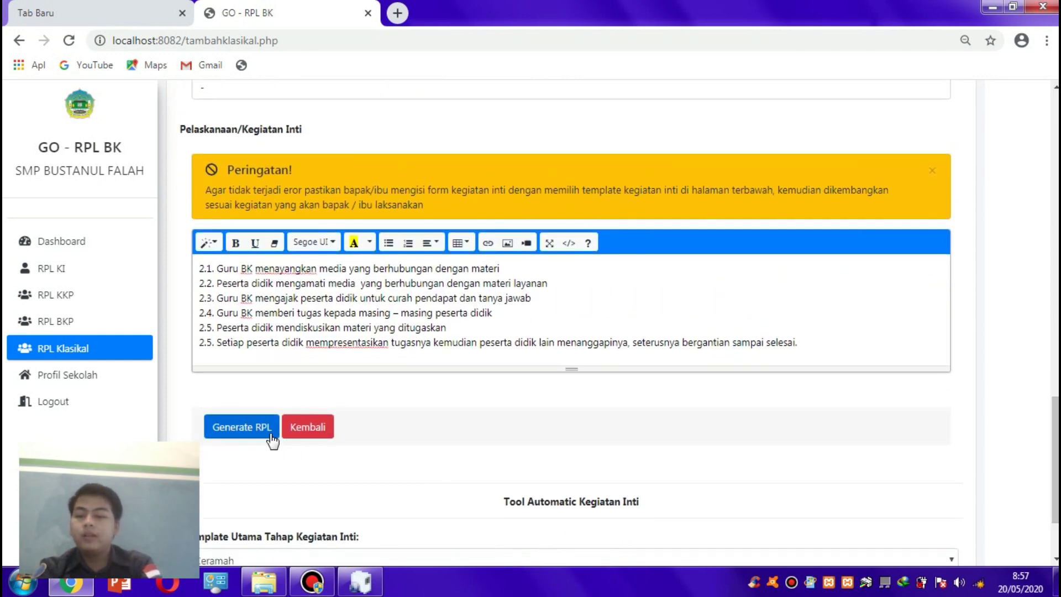
pyautogui.click(818, 346)
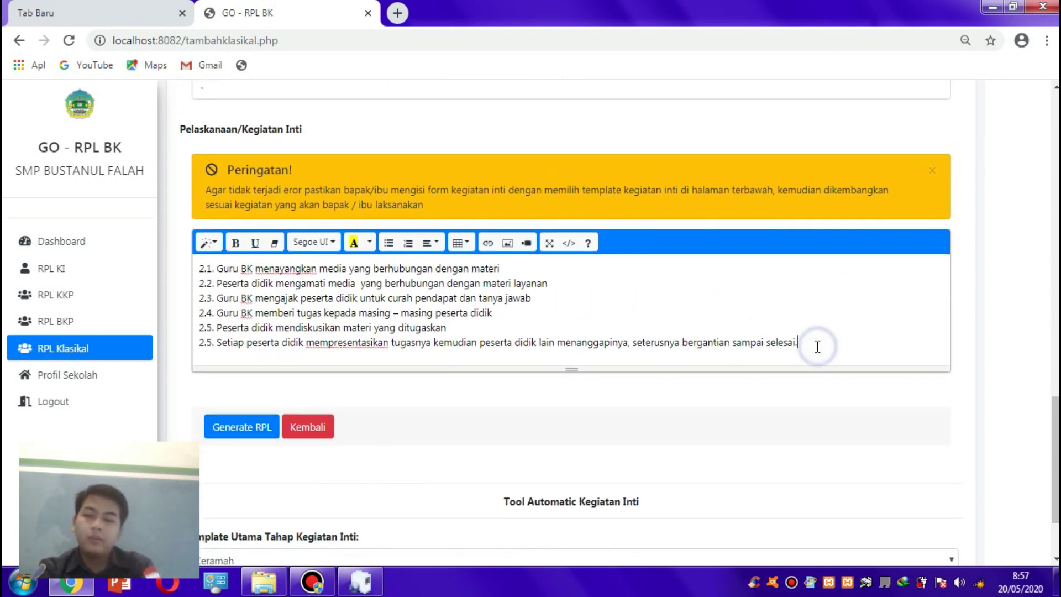
pyautogui.press('Return')
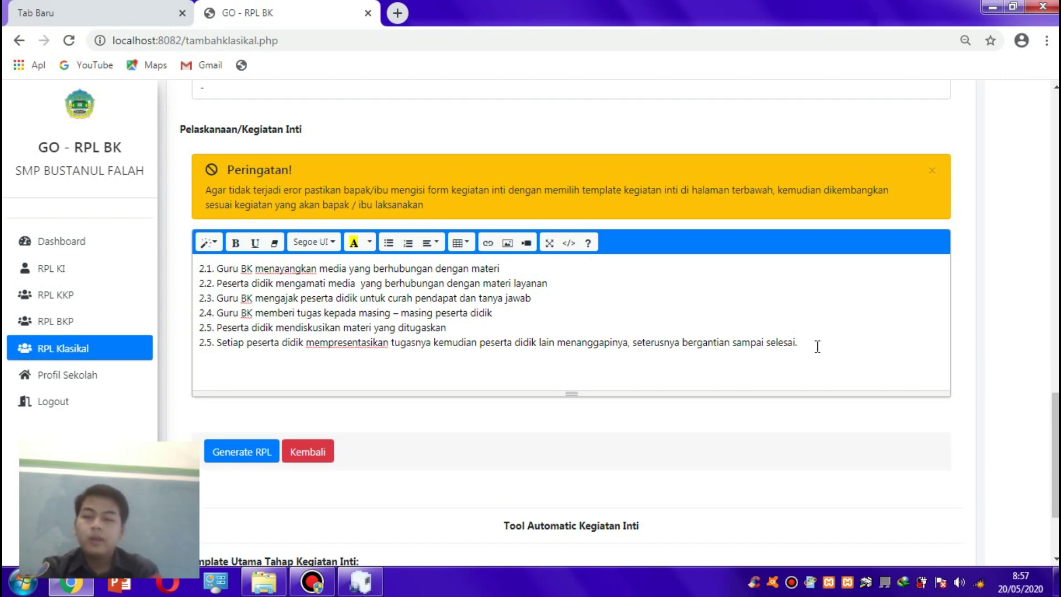
pyautogui.hotkey('ctrl', 'z')
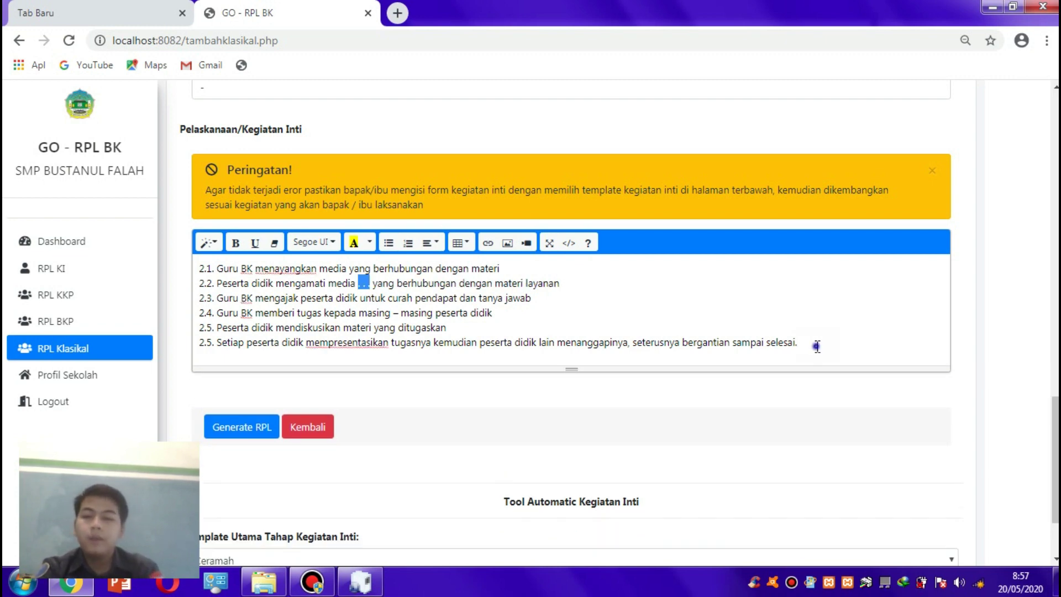
pyautogui.click(818, 346)
pyautogui.scroll(-2, 516, 287)
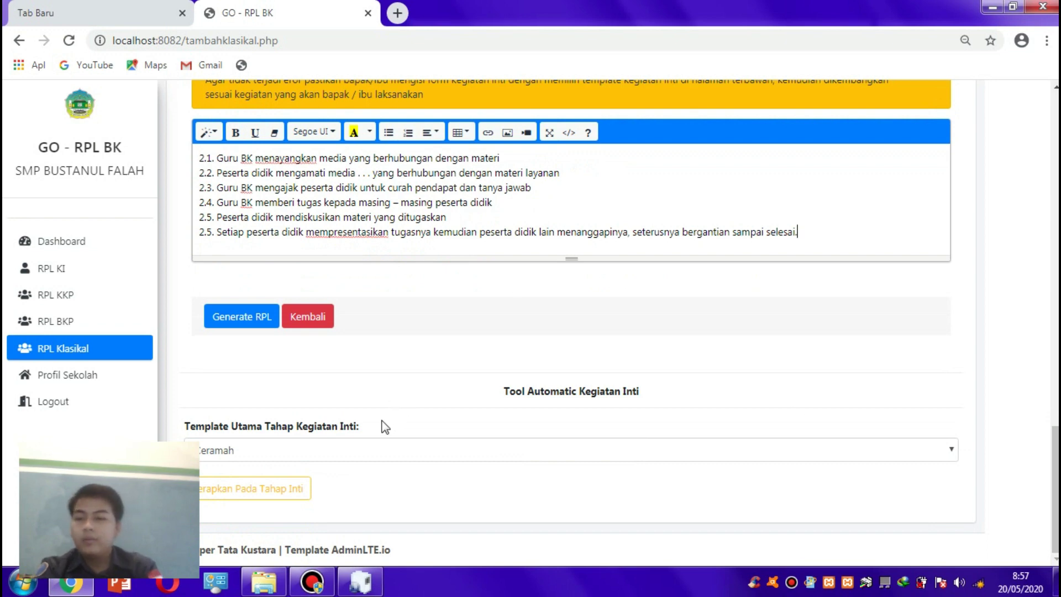
# - Try the Experiental Learning template, then replace it with the blank Mengisi Sendiri steps
pyautogui.click(375, 454)
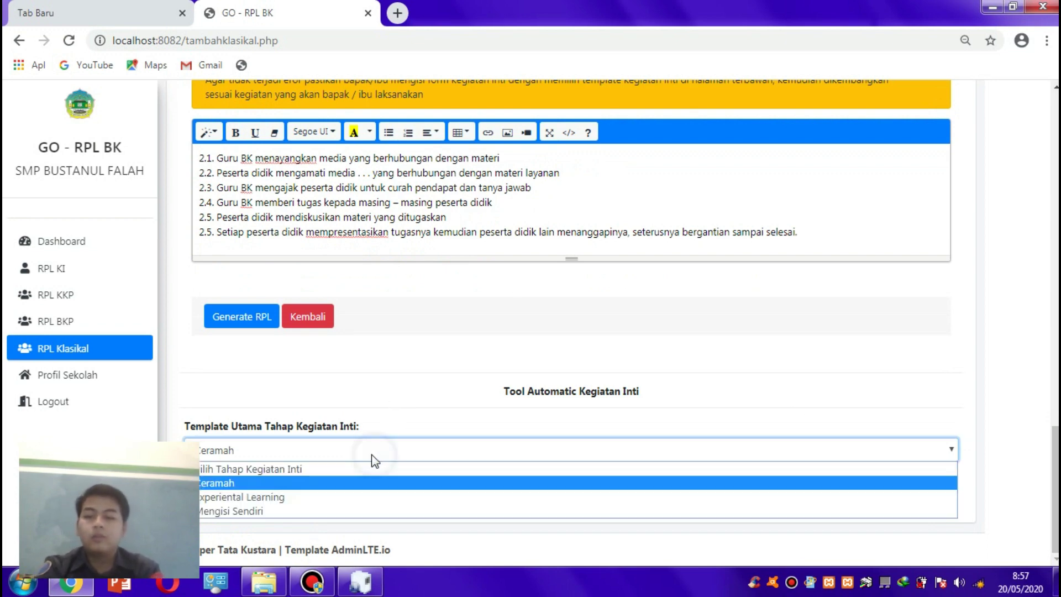
pyautogui.click(364, 497)
pyautogui.click(275, 481)
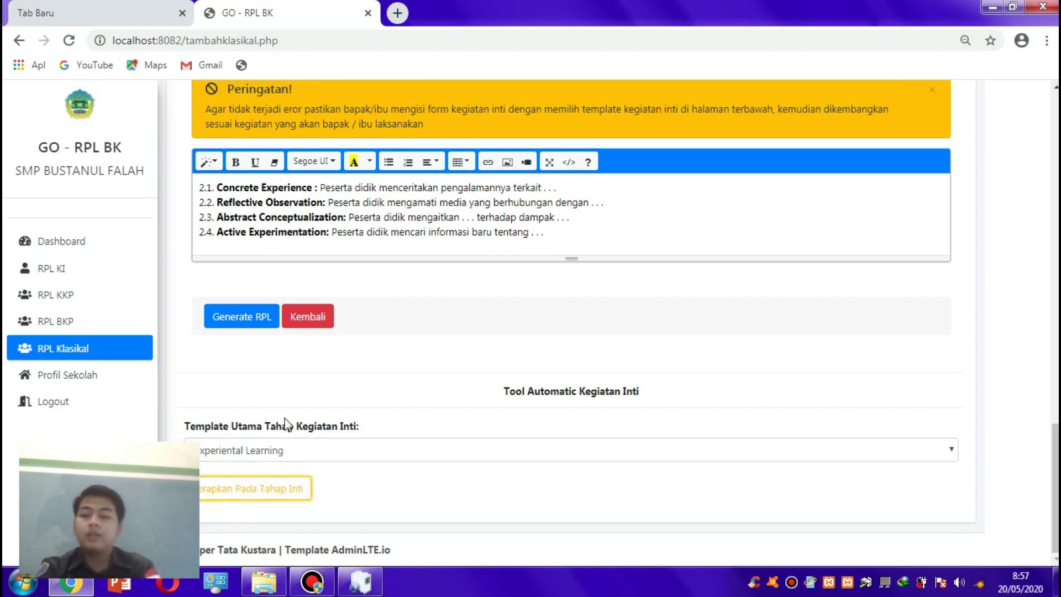
pyautogui.click(284, 450)
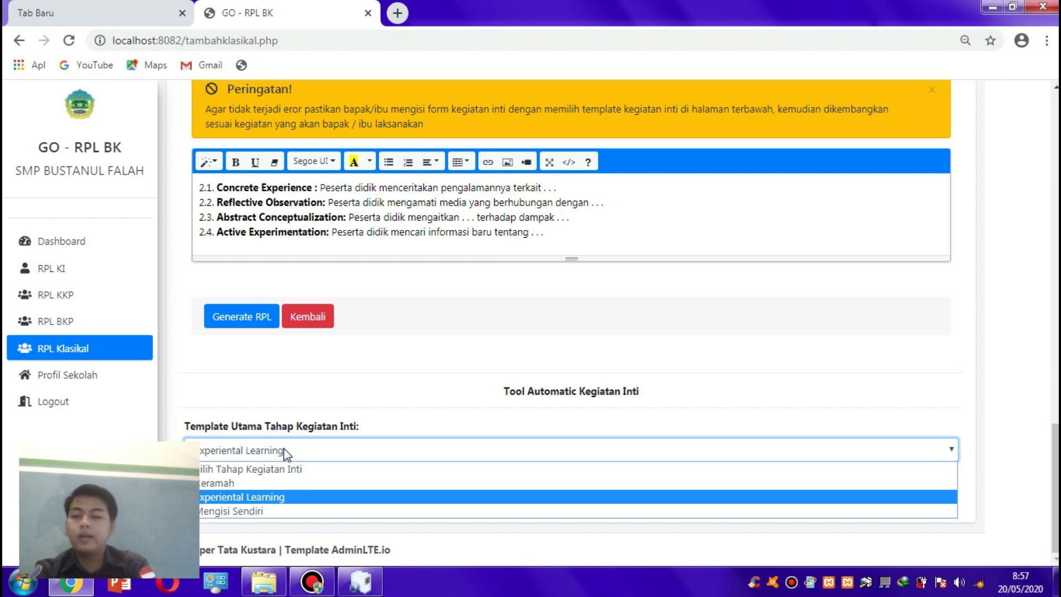
pyautogui.click(260, 507)
pyautogui.click(255, 488)
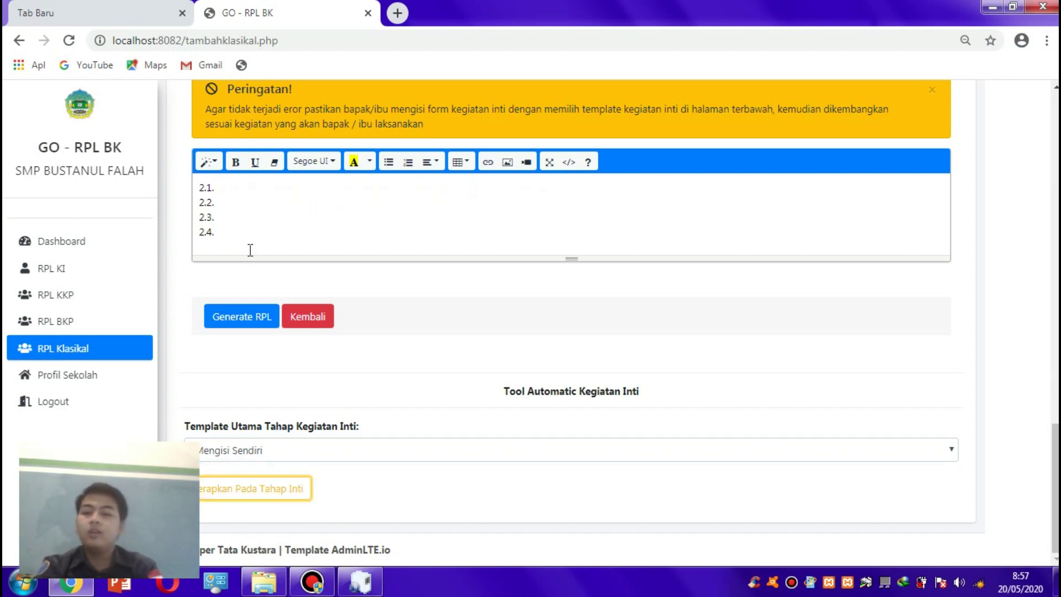
pyautogui.click(238, 202)
pyautogui.click(235, 188)
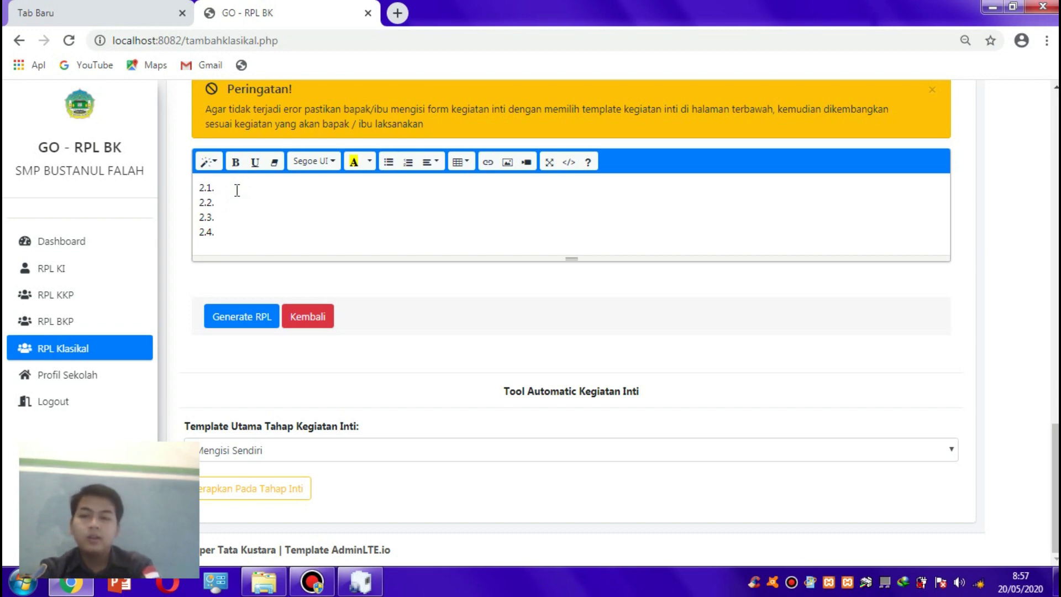
# - Reapply the Ceramah and Experiental Learning templates, then return unsaved to the RPL Klasikal table
pyautogui.moveTo(1054, 448); pyautogui.dragTo(893, 462)
pyautogui.click(866, 467)
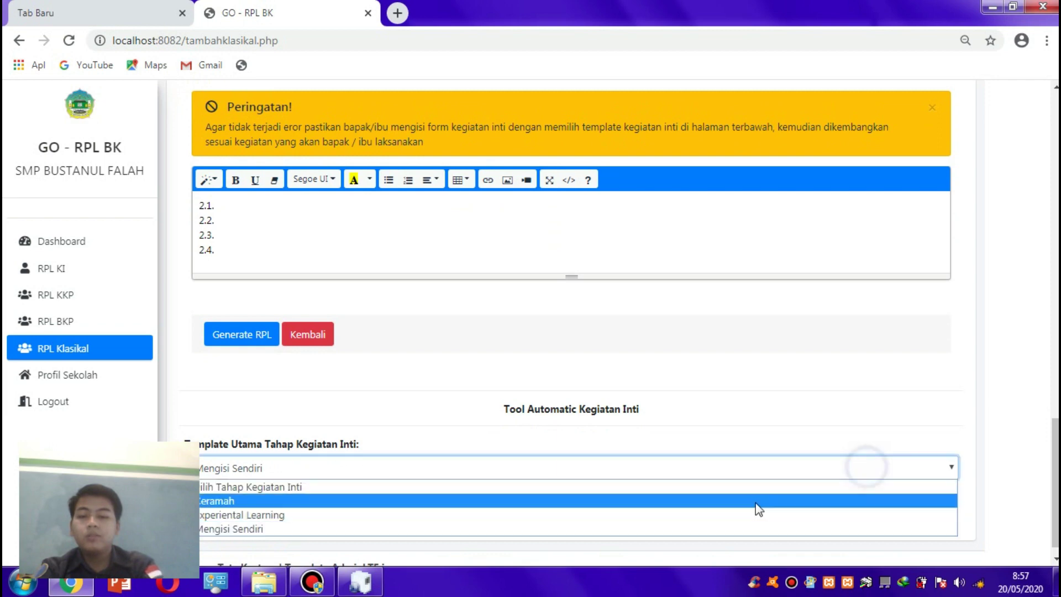
pyautogui.click(734, 501)
pyautogui.click(282, 509)
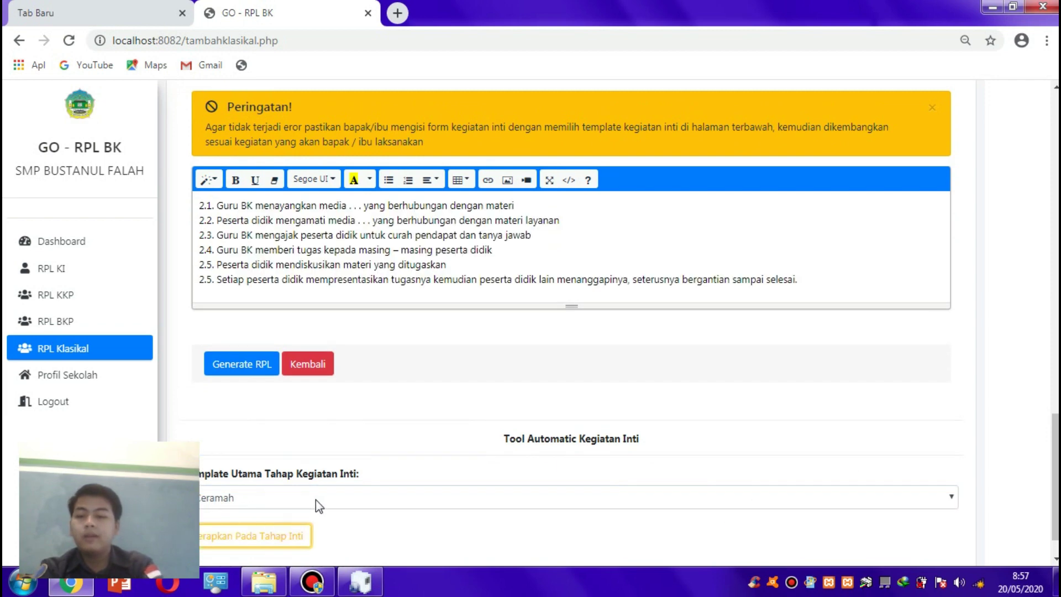
pyautogui.click(316, 500)
pyautogui.click(309, 542)
pyautogui.click(284, 534)
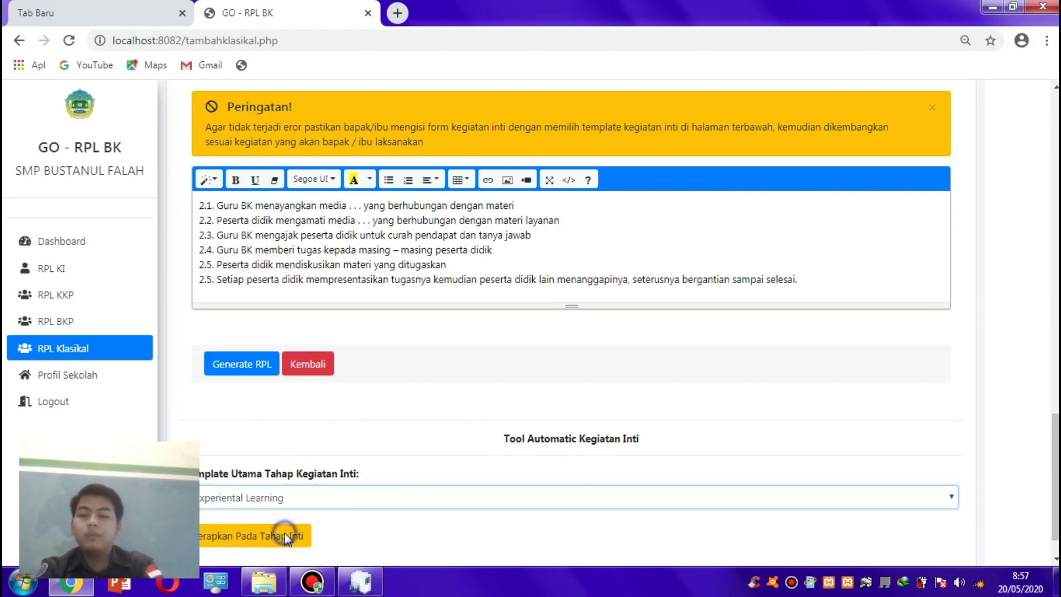
pyautogui.moveTo(1054, 452); pyautogui.dragTo(1053, 415)
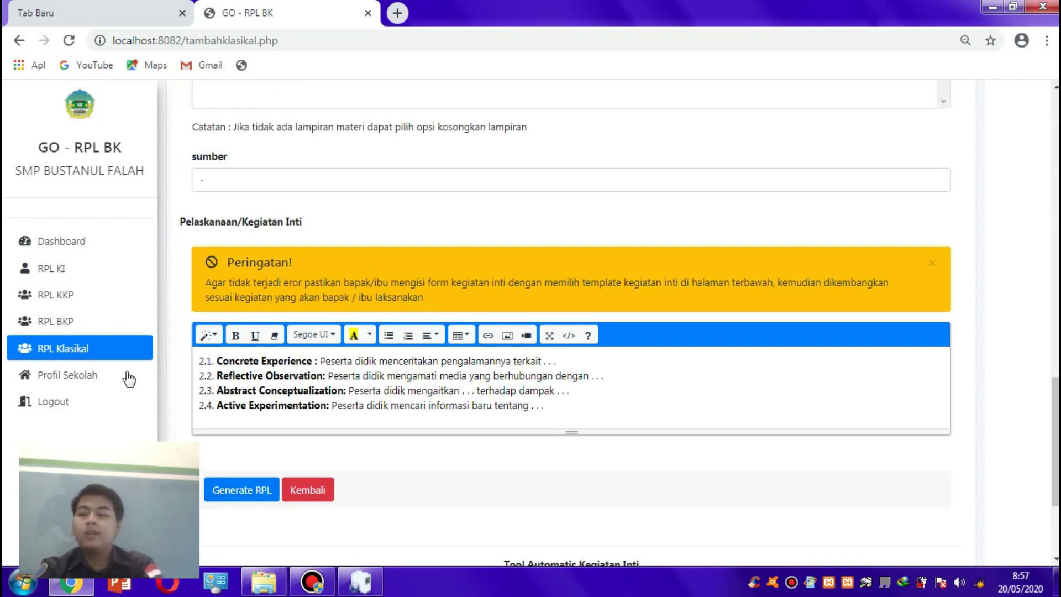
pyautogui.click(99, 341)
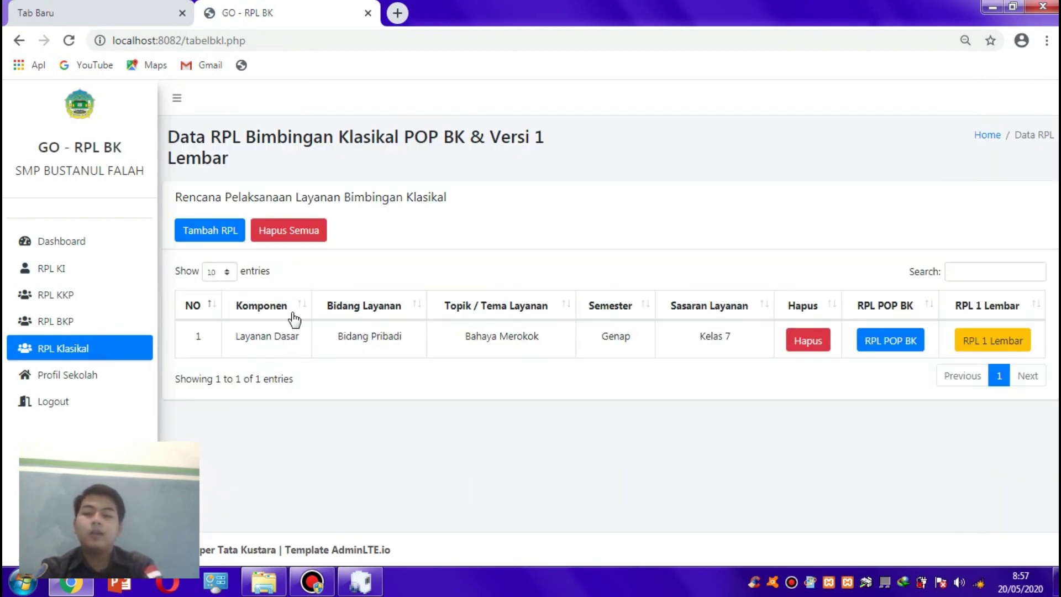
pyautogui.click(967, 347)
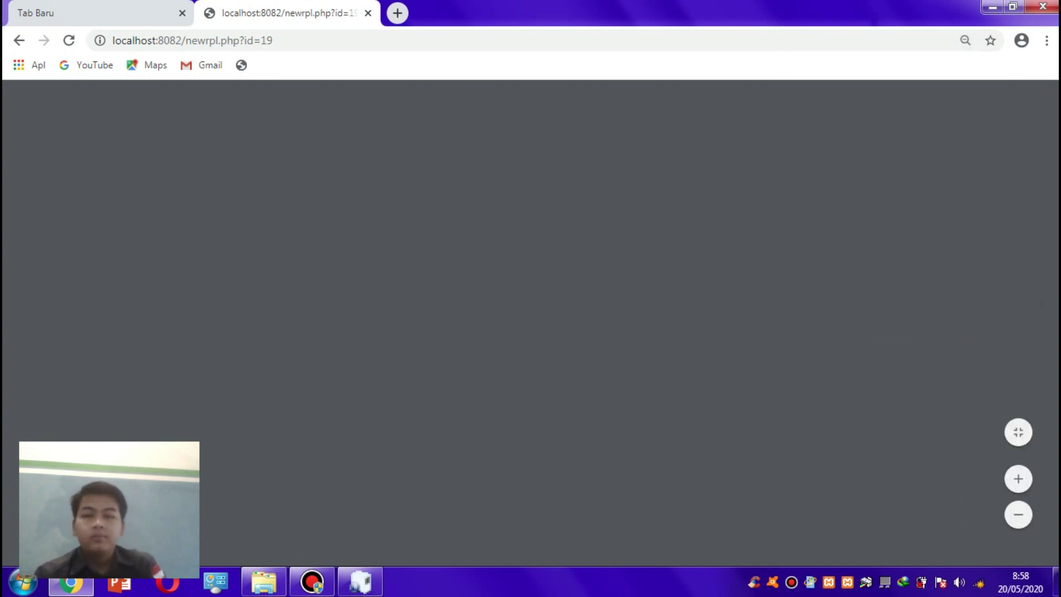
pyautogui.scroll(-2, 526, 331)
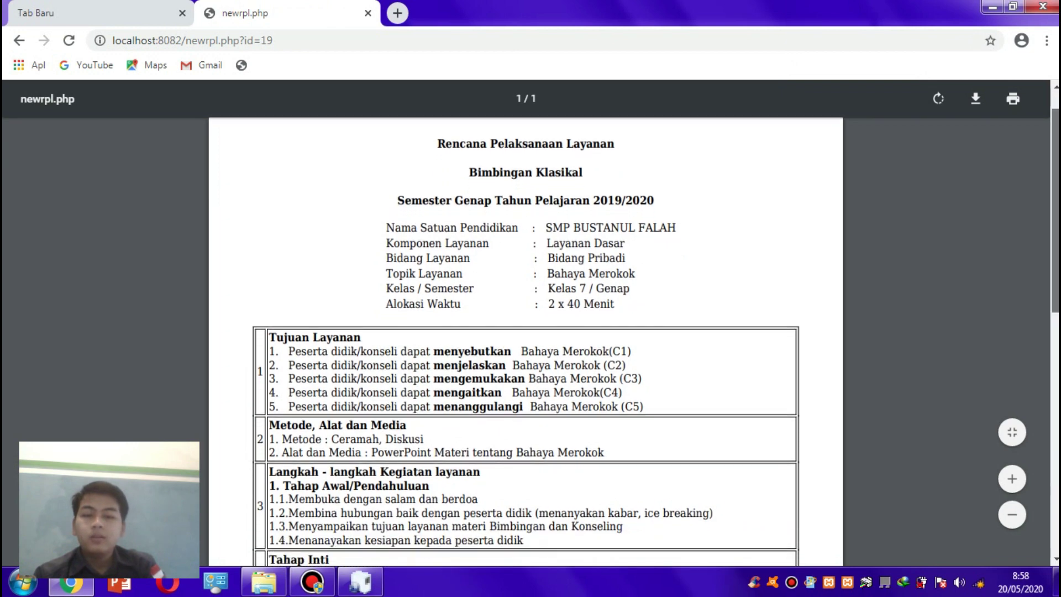
pyautogui.scroll(-2, 514, 293)
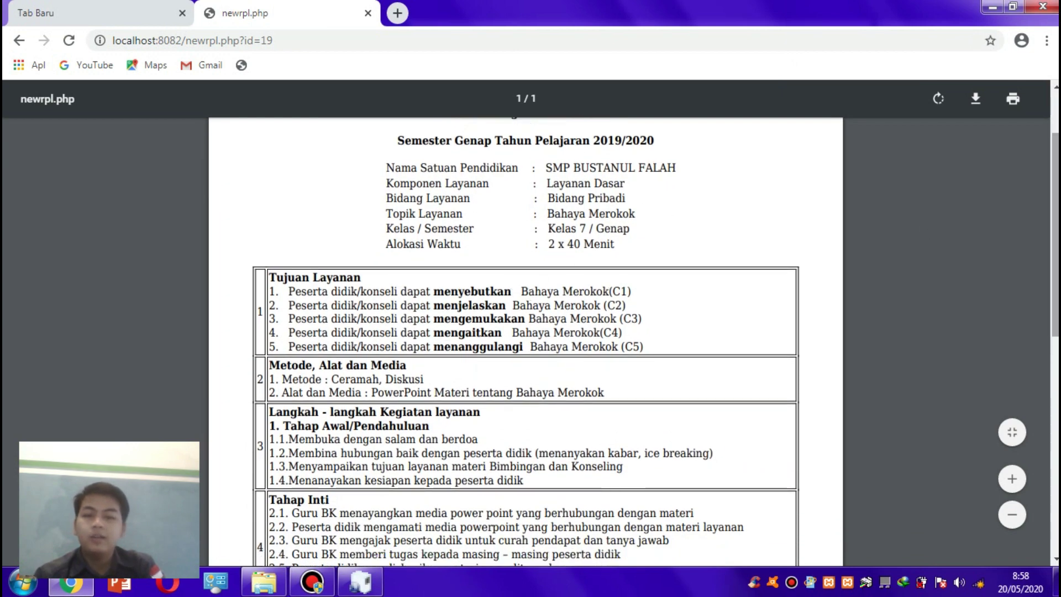
pyautogui.scroll(-3, 437, 282)
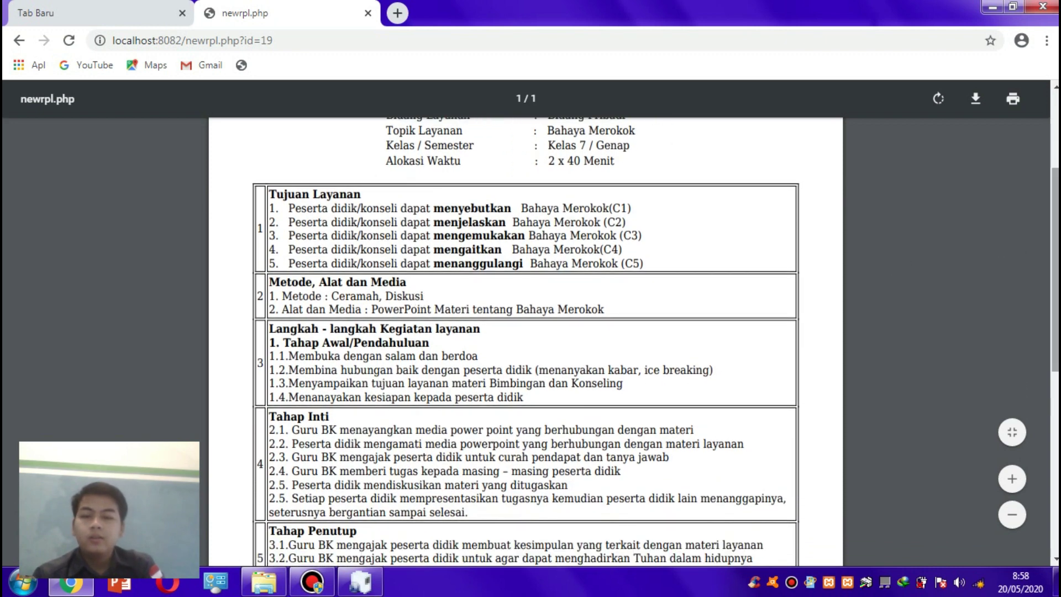
pyautogui.scroll(-3, 1028, 276)
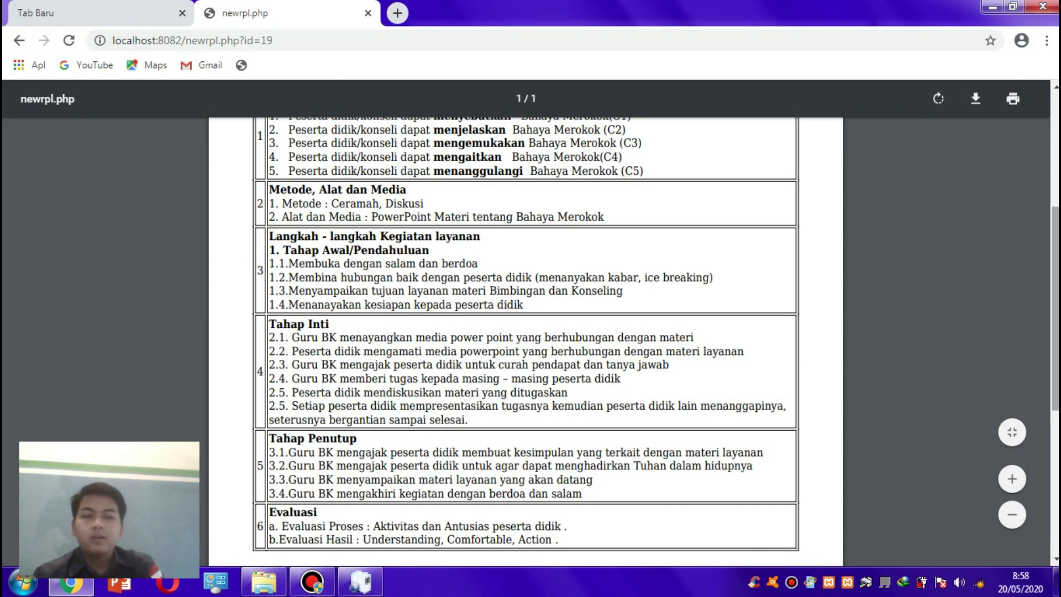
pyautogui.scroll(-5, 987, 296)
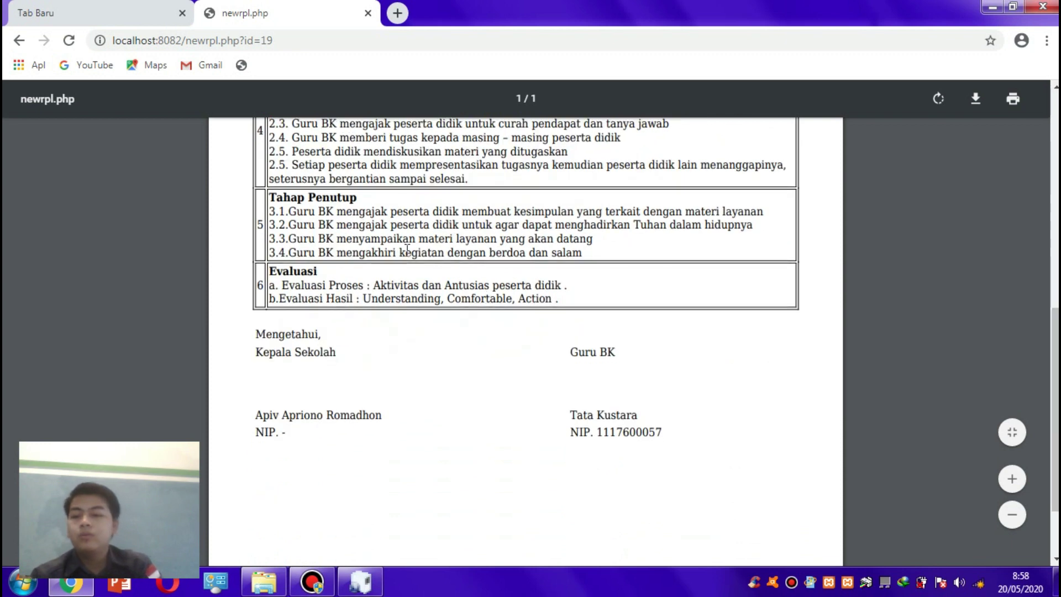
pyautogui.click(15, 36)
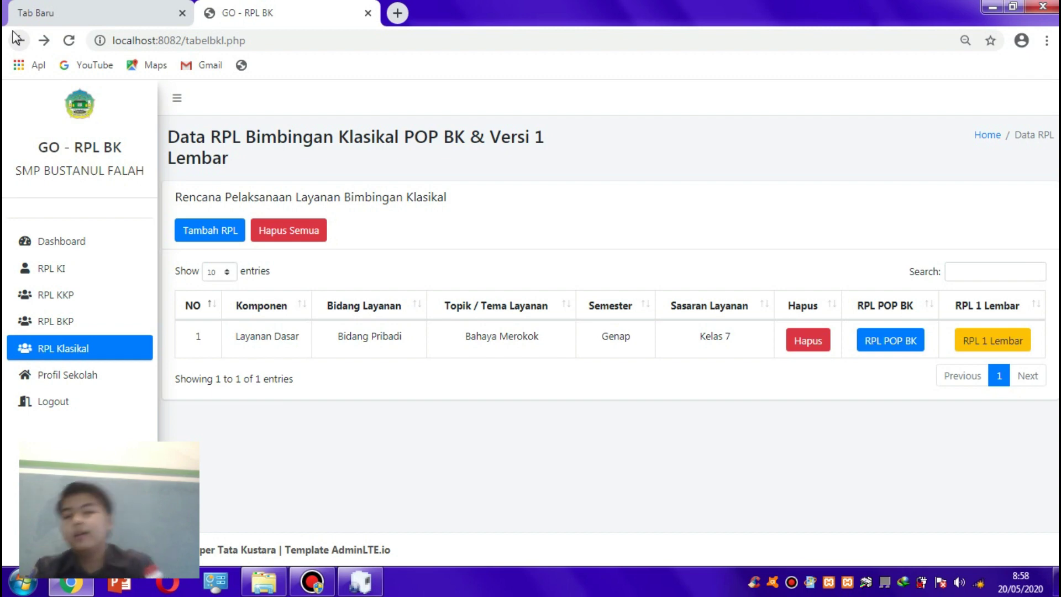
# - Open the Dashboard from the left sidebar
pyautogui.click(50, 240)
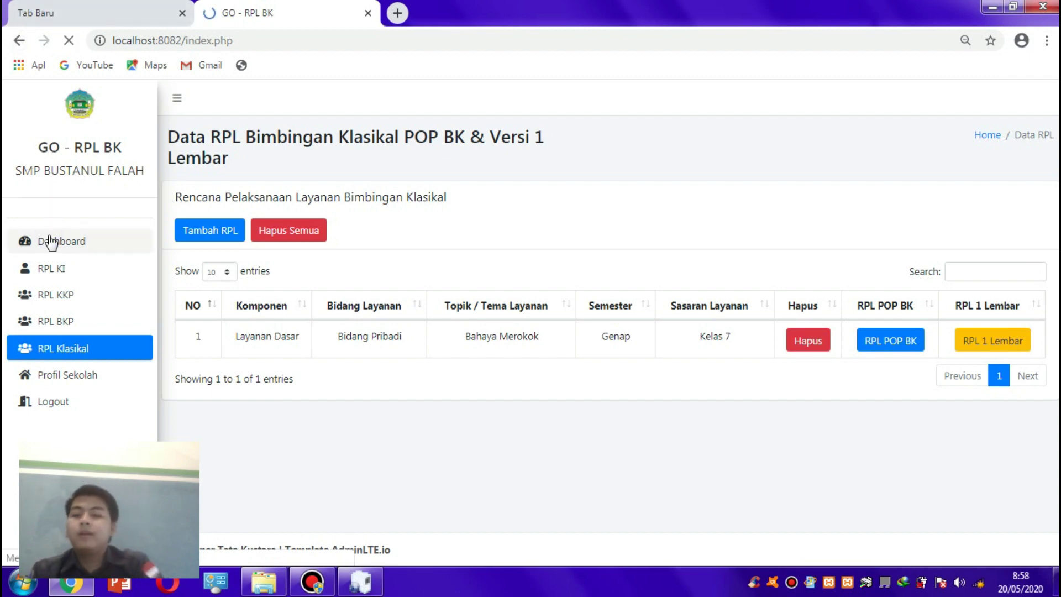